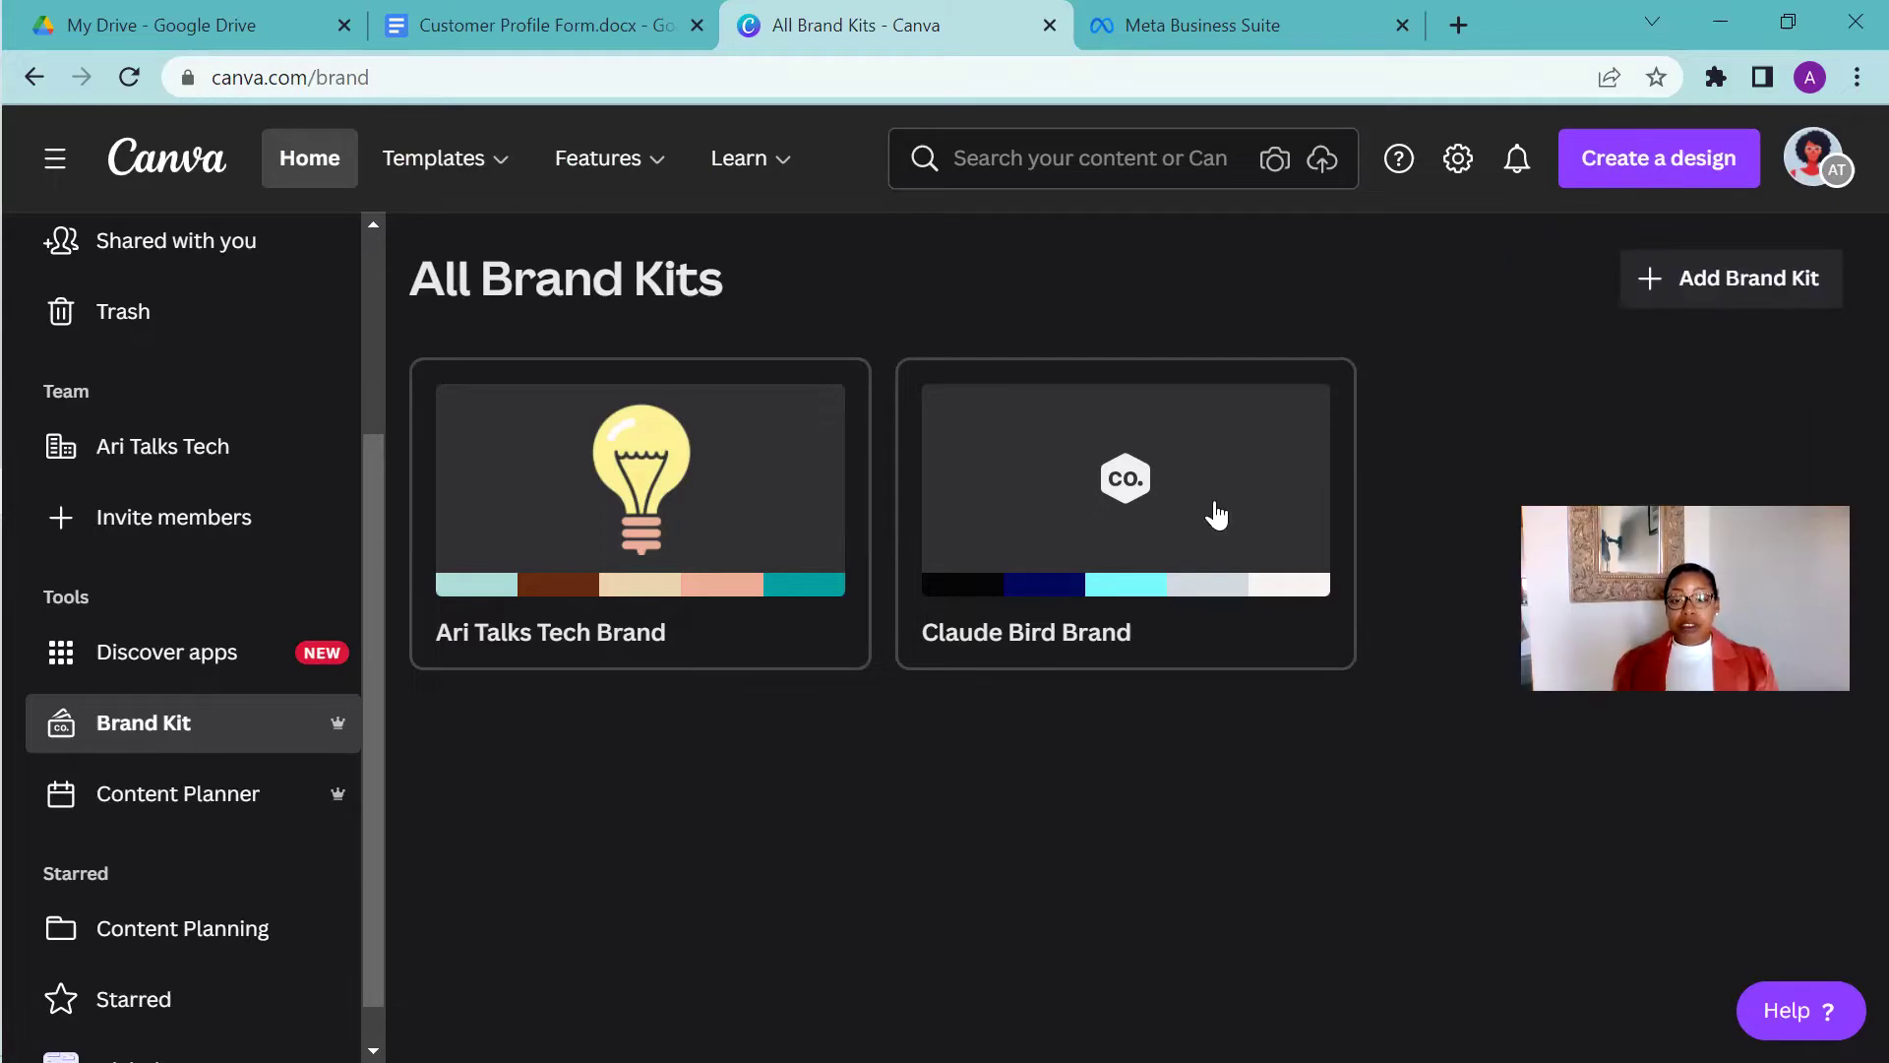
Create a new Brand Kit named "Find Your Fit Rocks"
{"action": "left_click", "coordinate": [1745, 277]}
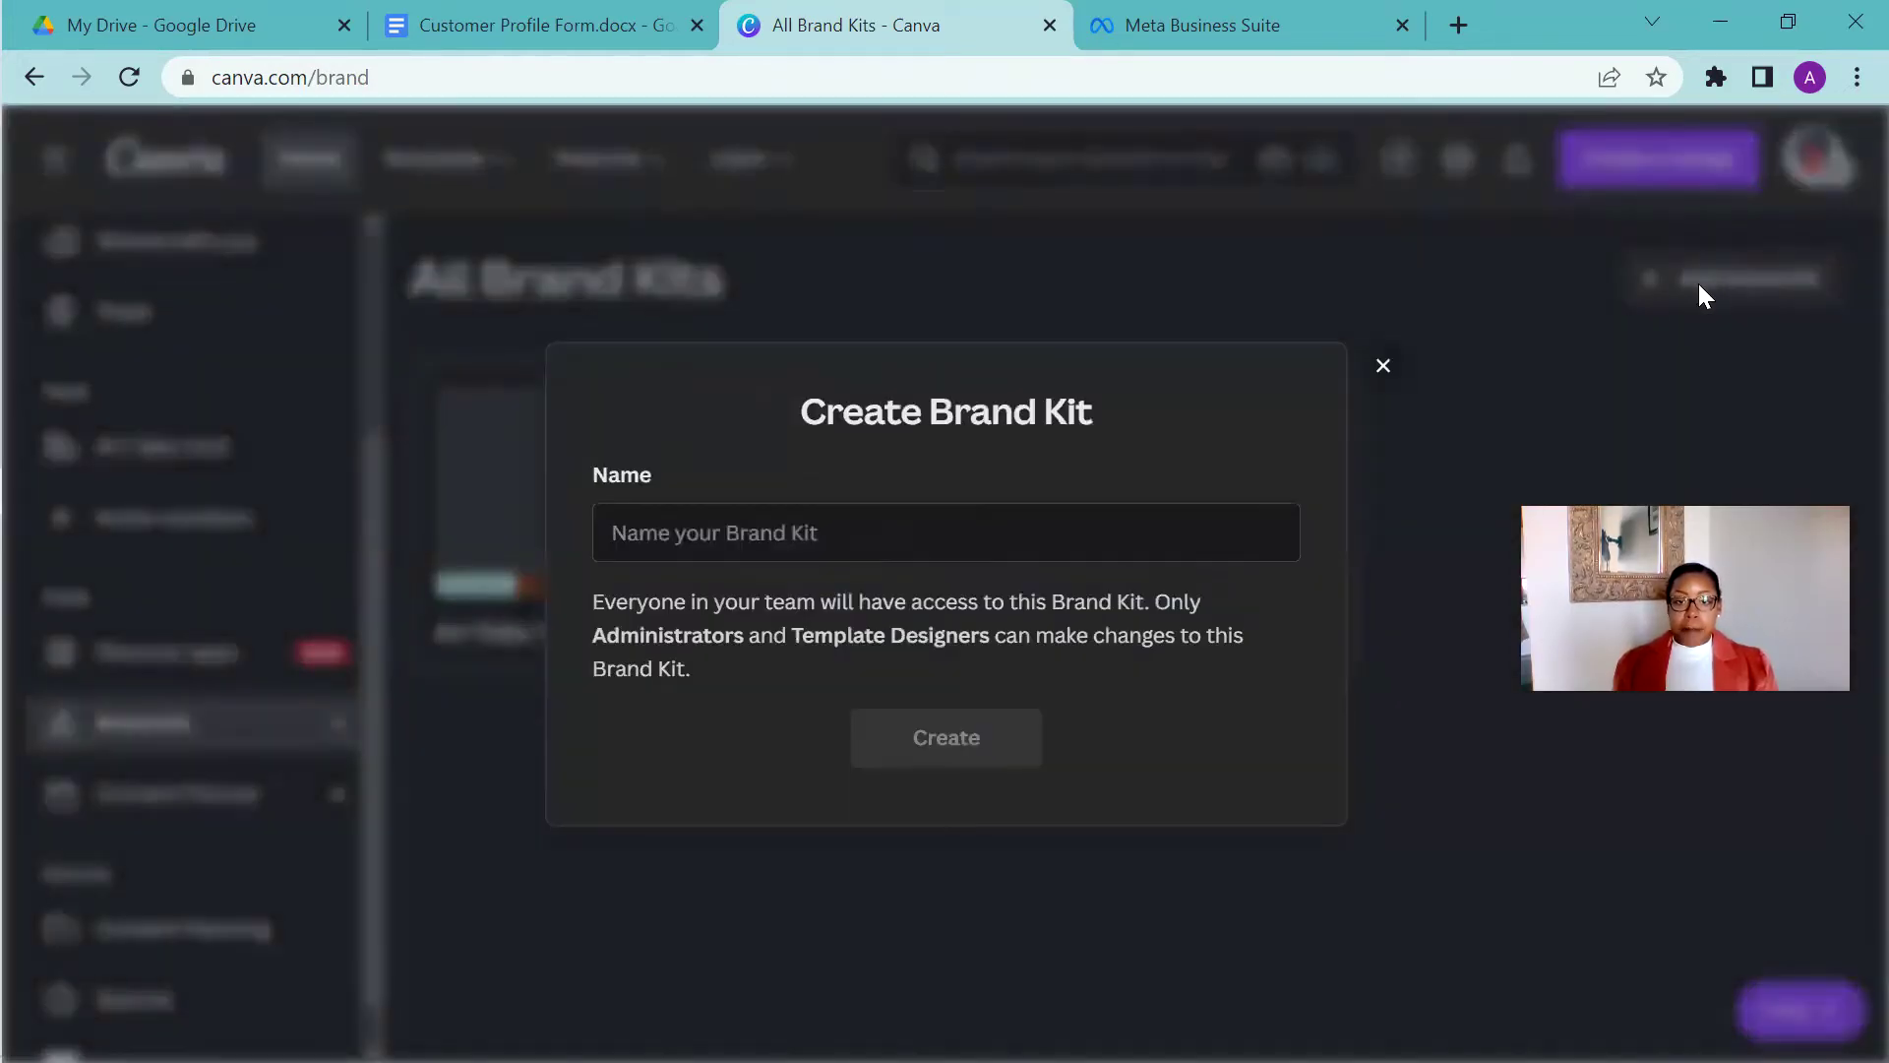
{"action": "left_click", "coordinate": [1170, 524]}
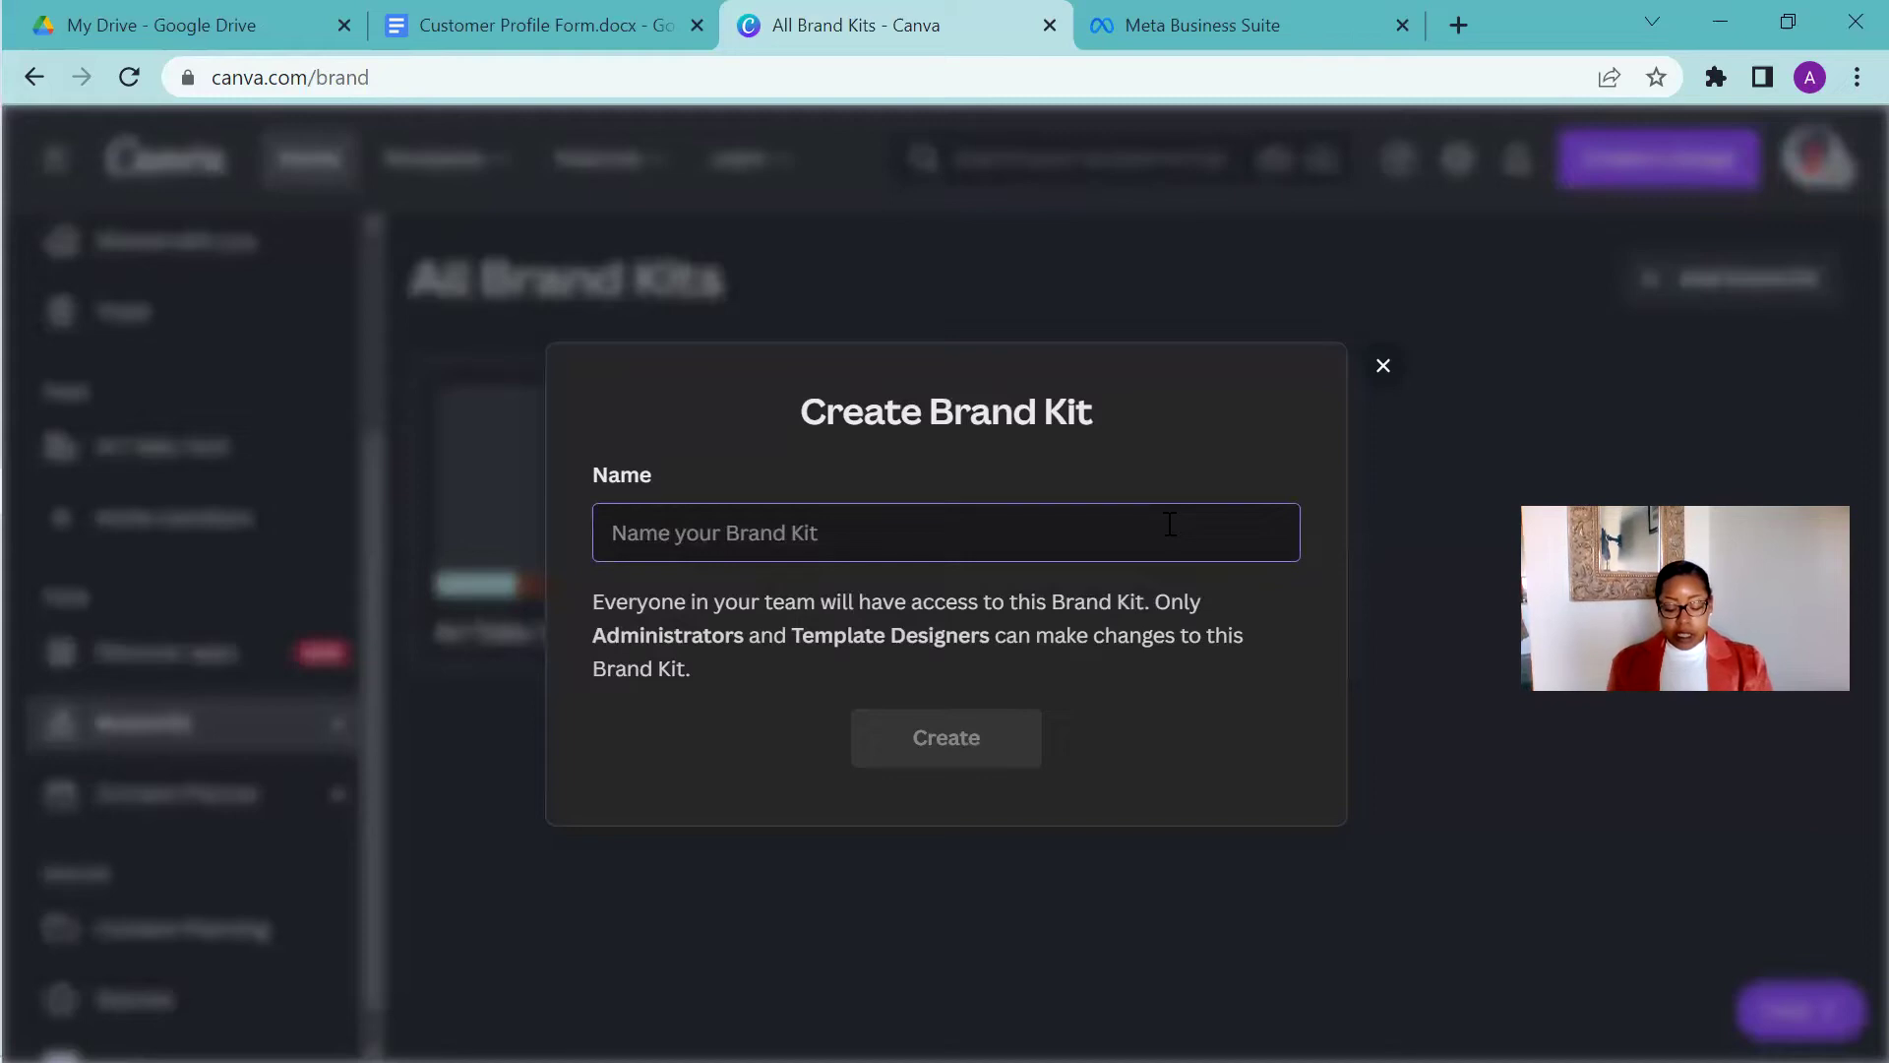
{"action": "type", "text": "Find Your "}
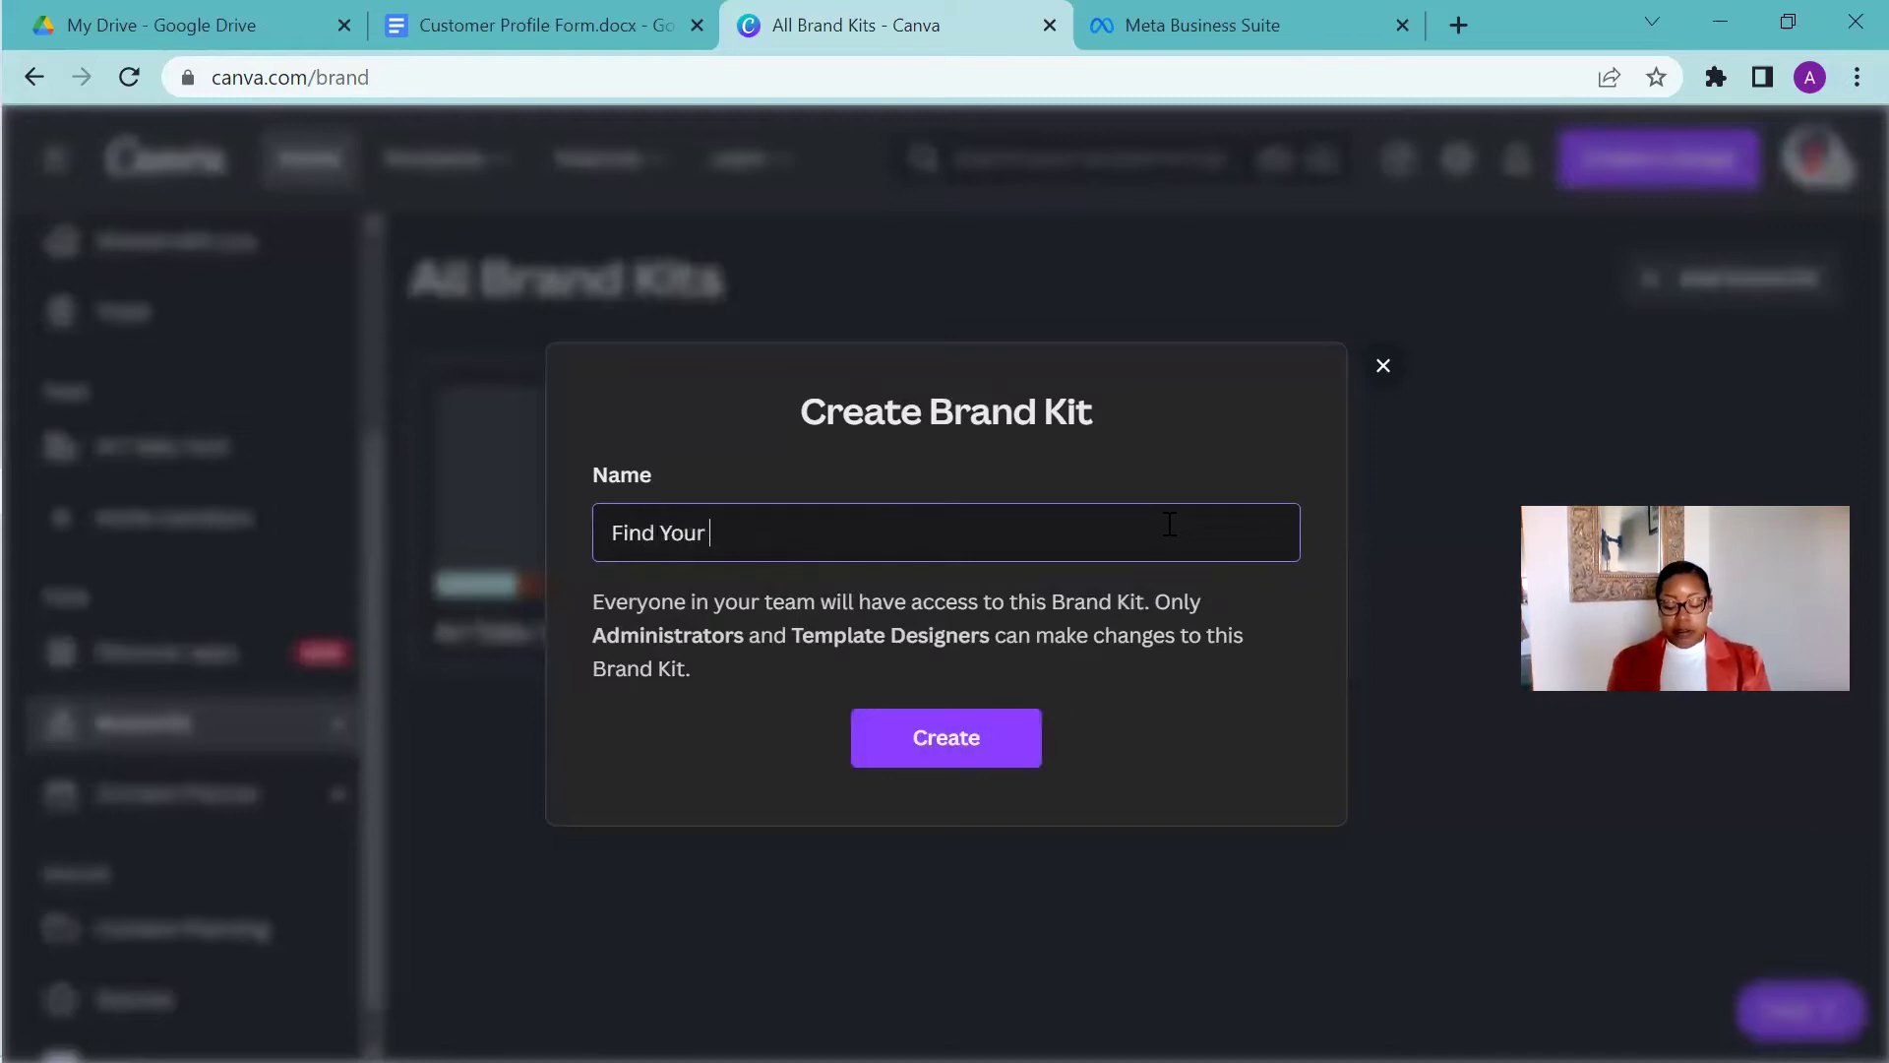
{"action": "type", "text": "Fit Rocks"}
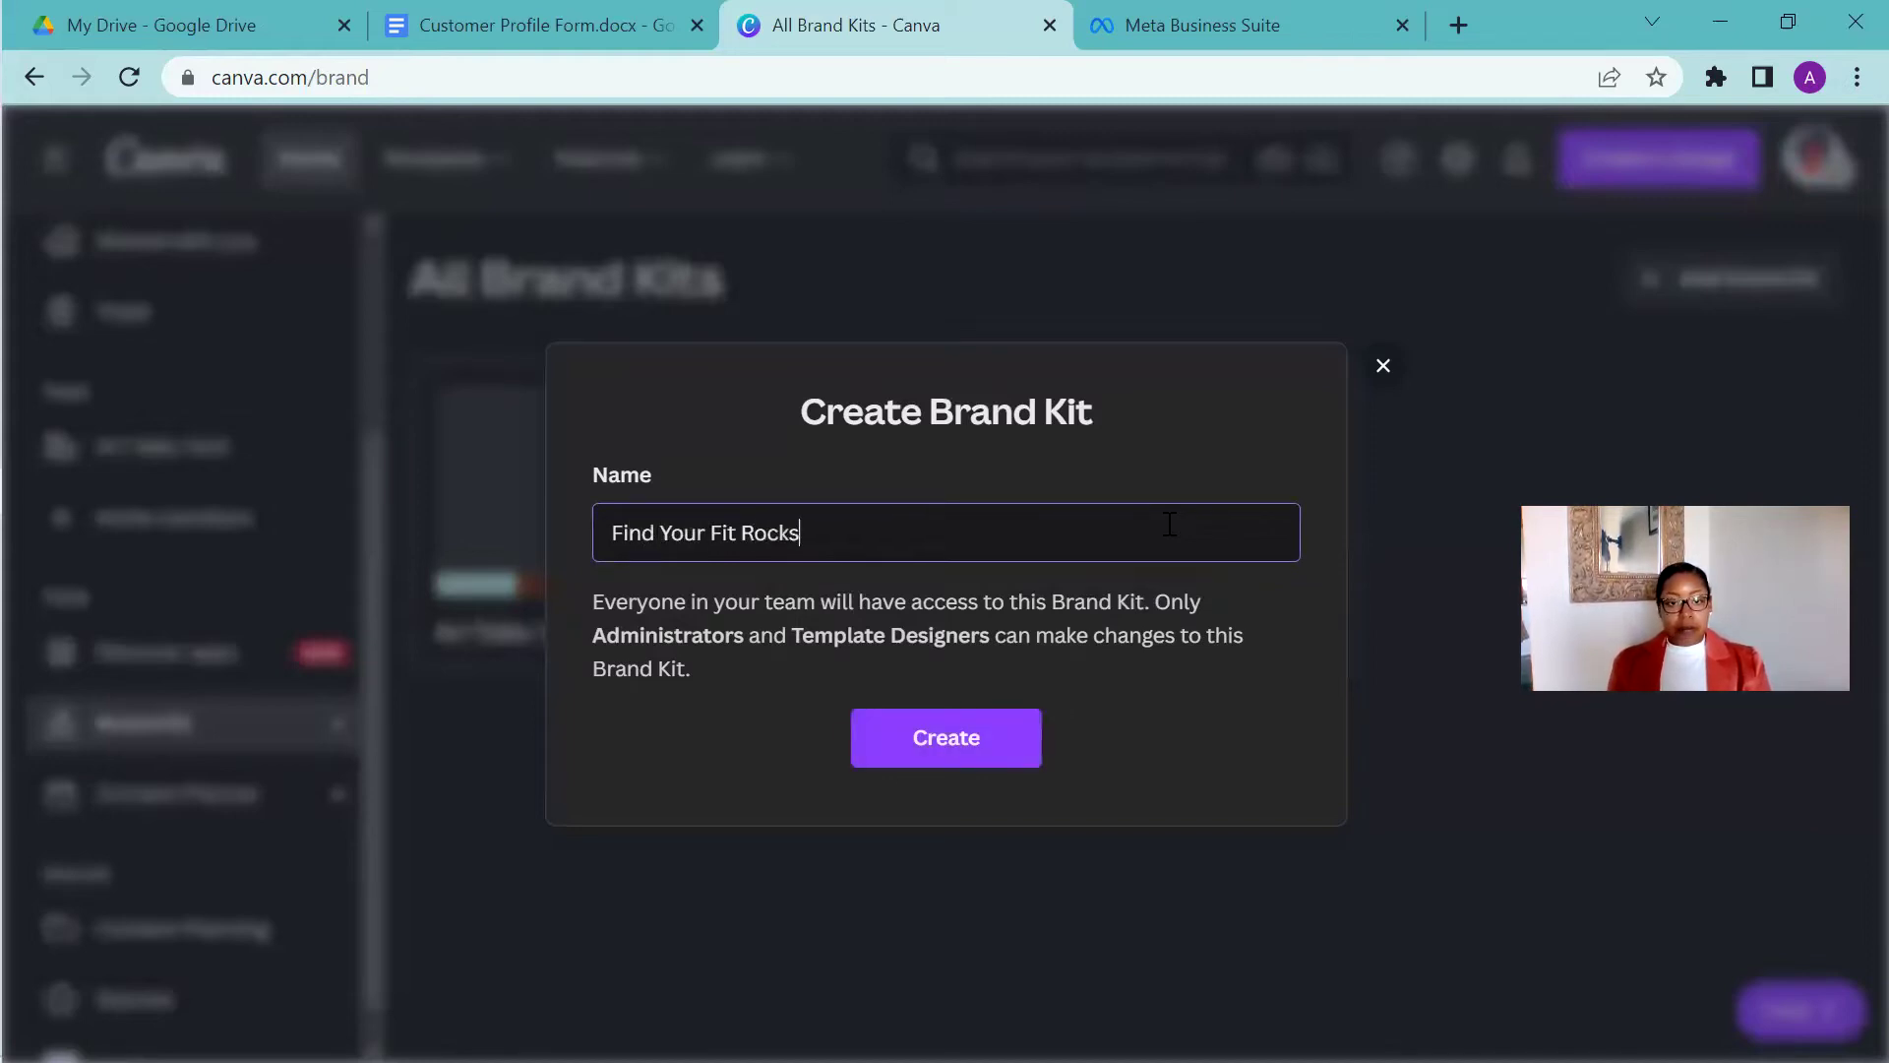
{"action": "left_click", "coordinate": [995, 750]}
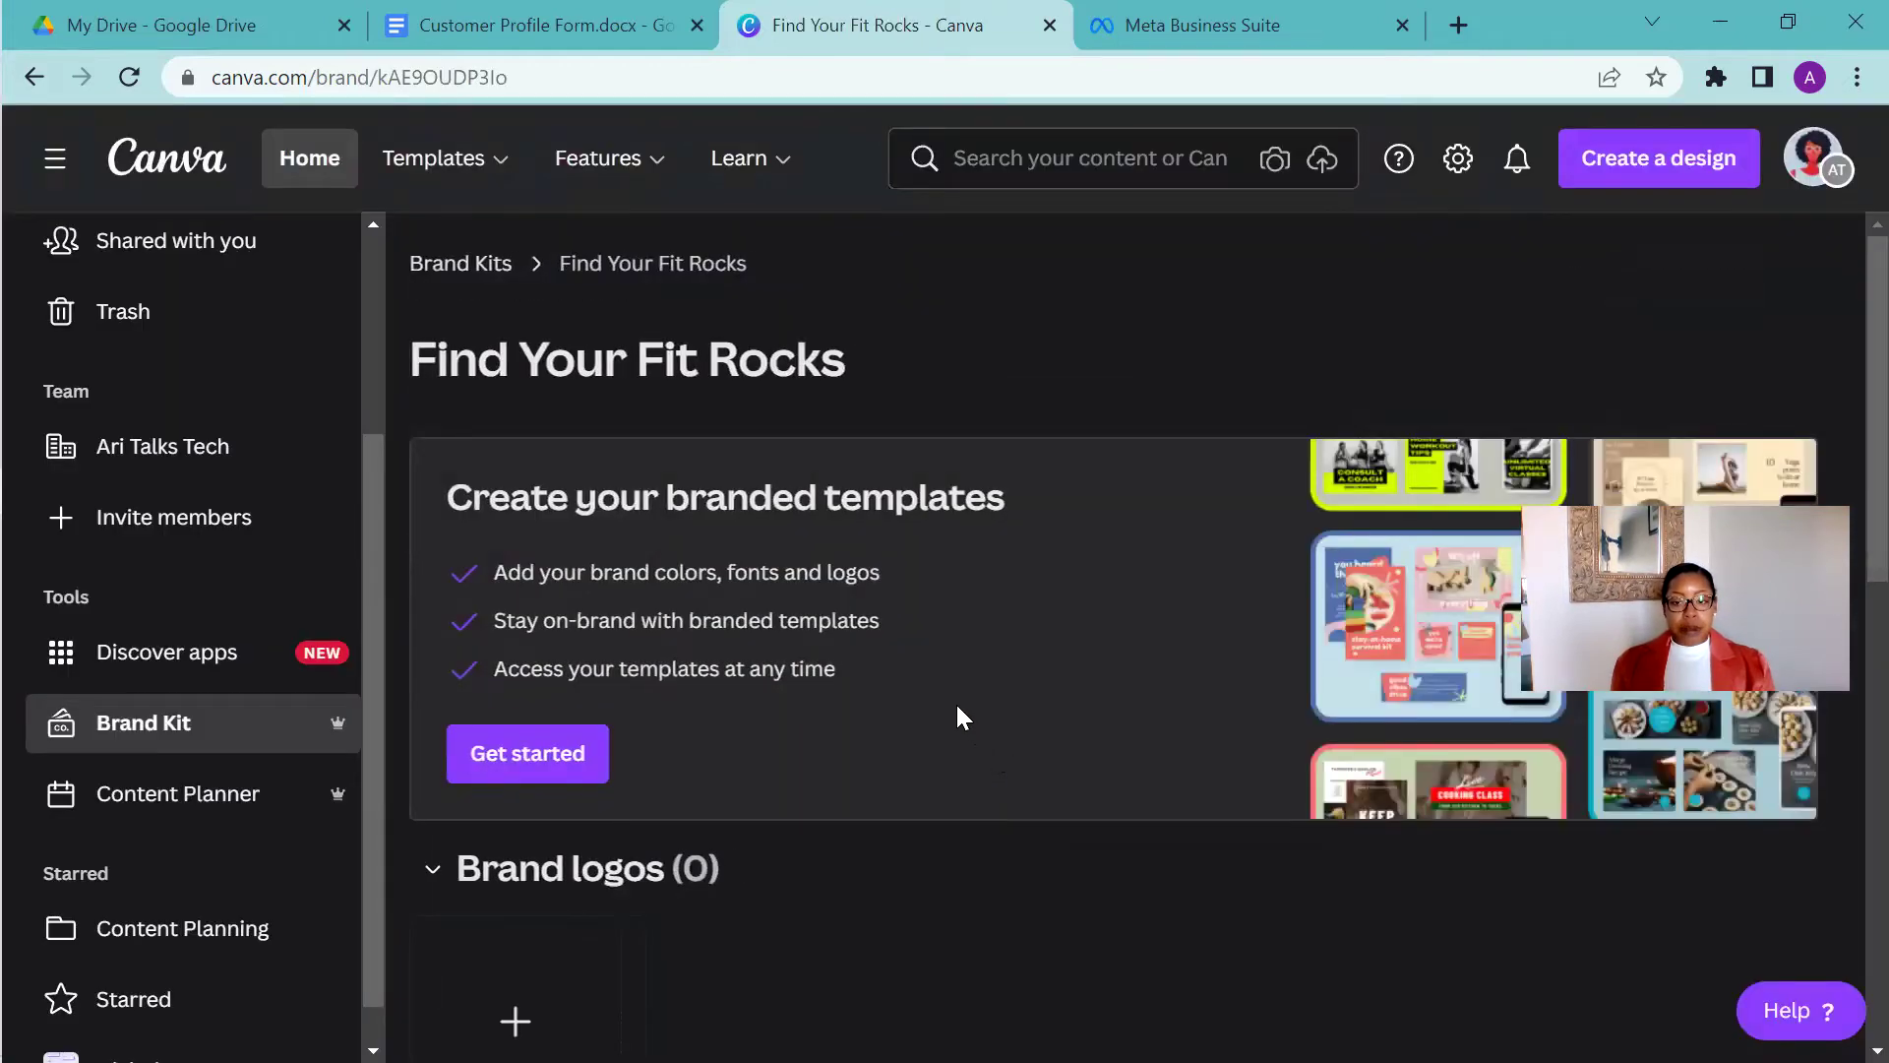
Add a first color swatch to the empty brand color palette
{"action": "scroll", "coordinate": [954, 698], "scroll_direction": "down", "scroll_amount": 10}
{"action": "scroll", "coordinate": [899, 653], "scroll_direction": "down", "scroll_amount": 2}
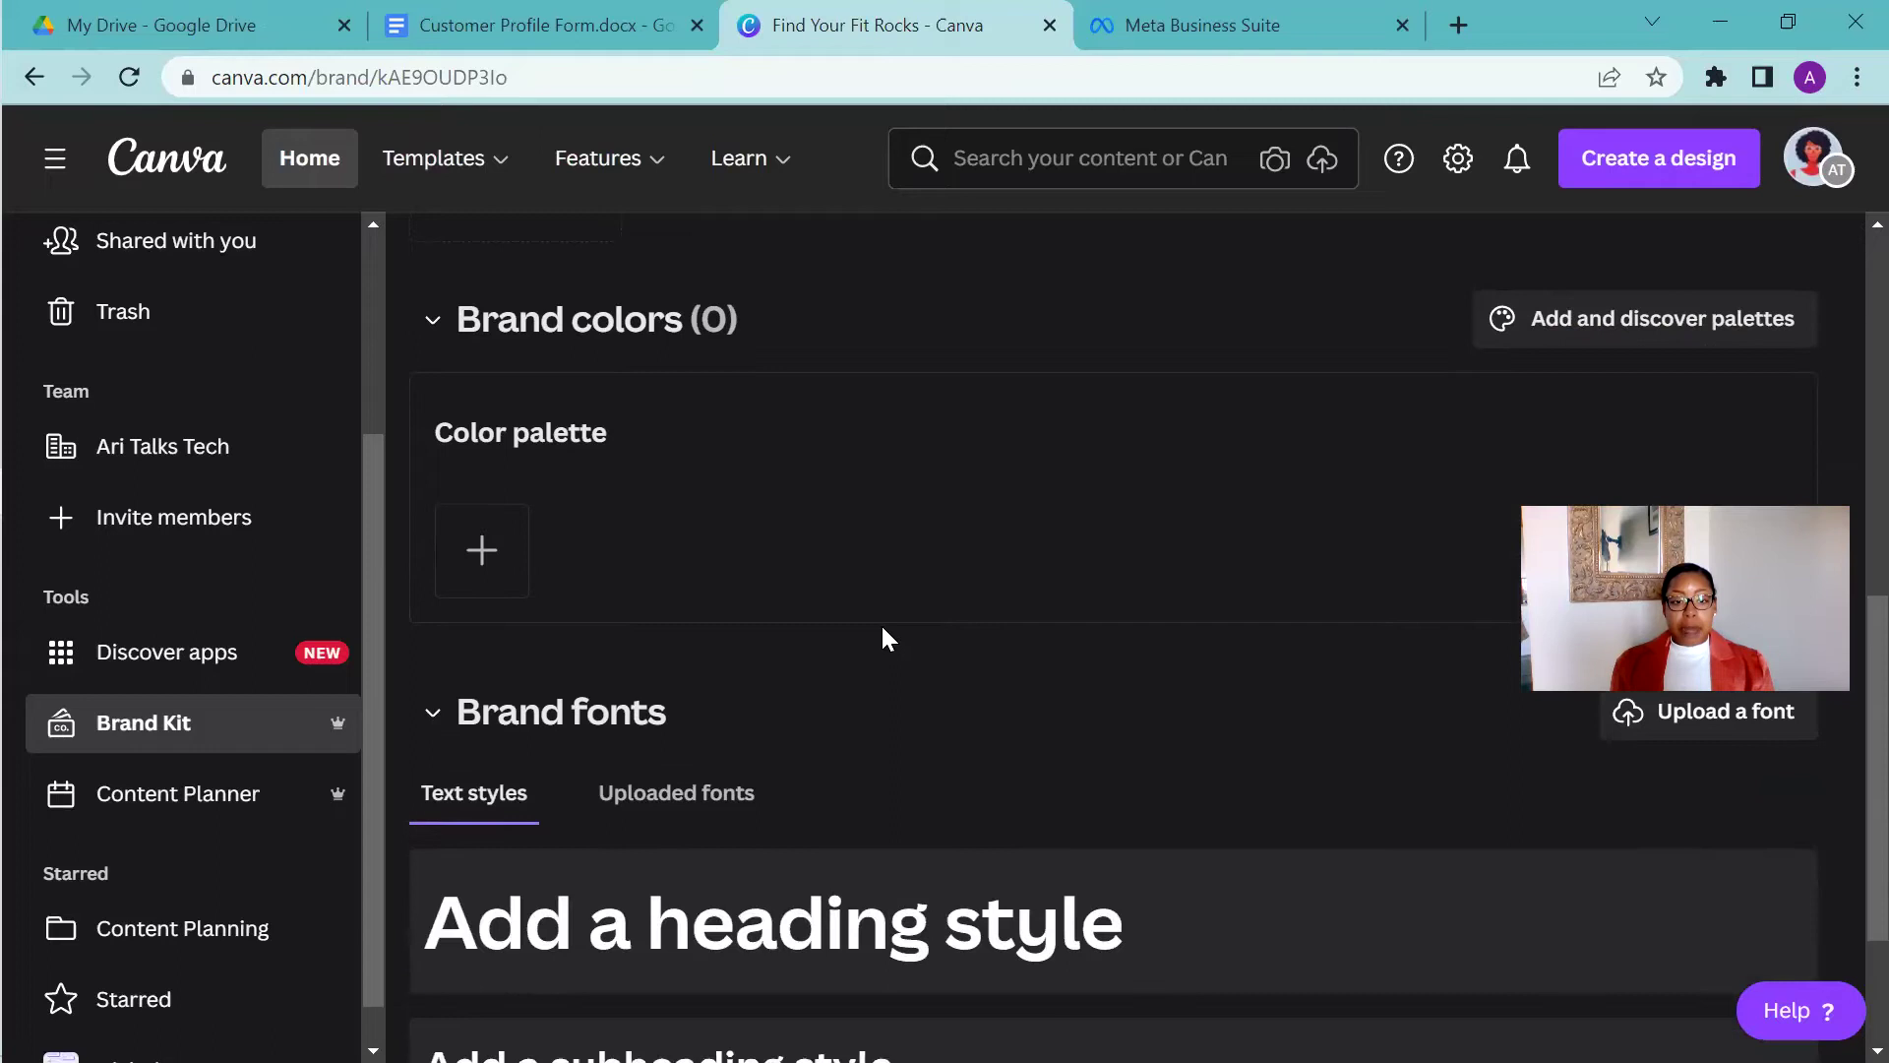
{"action": "left_click", "coordinate": [499, 561]}
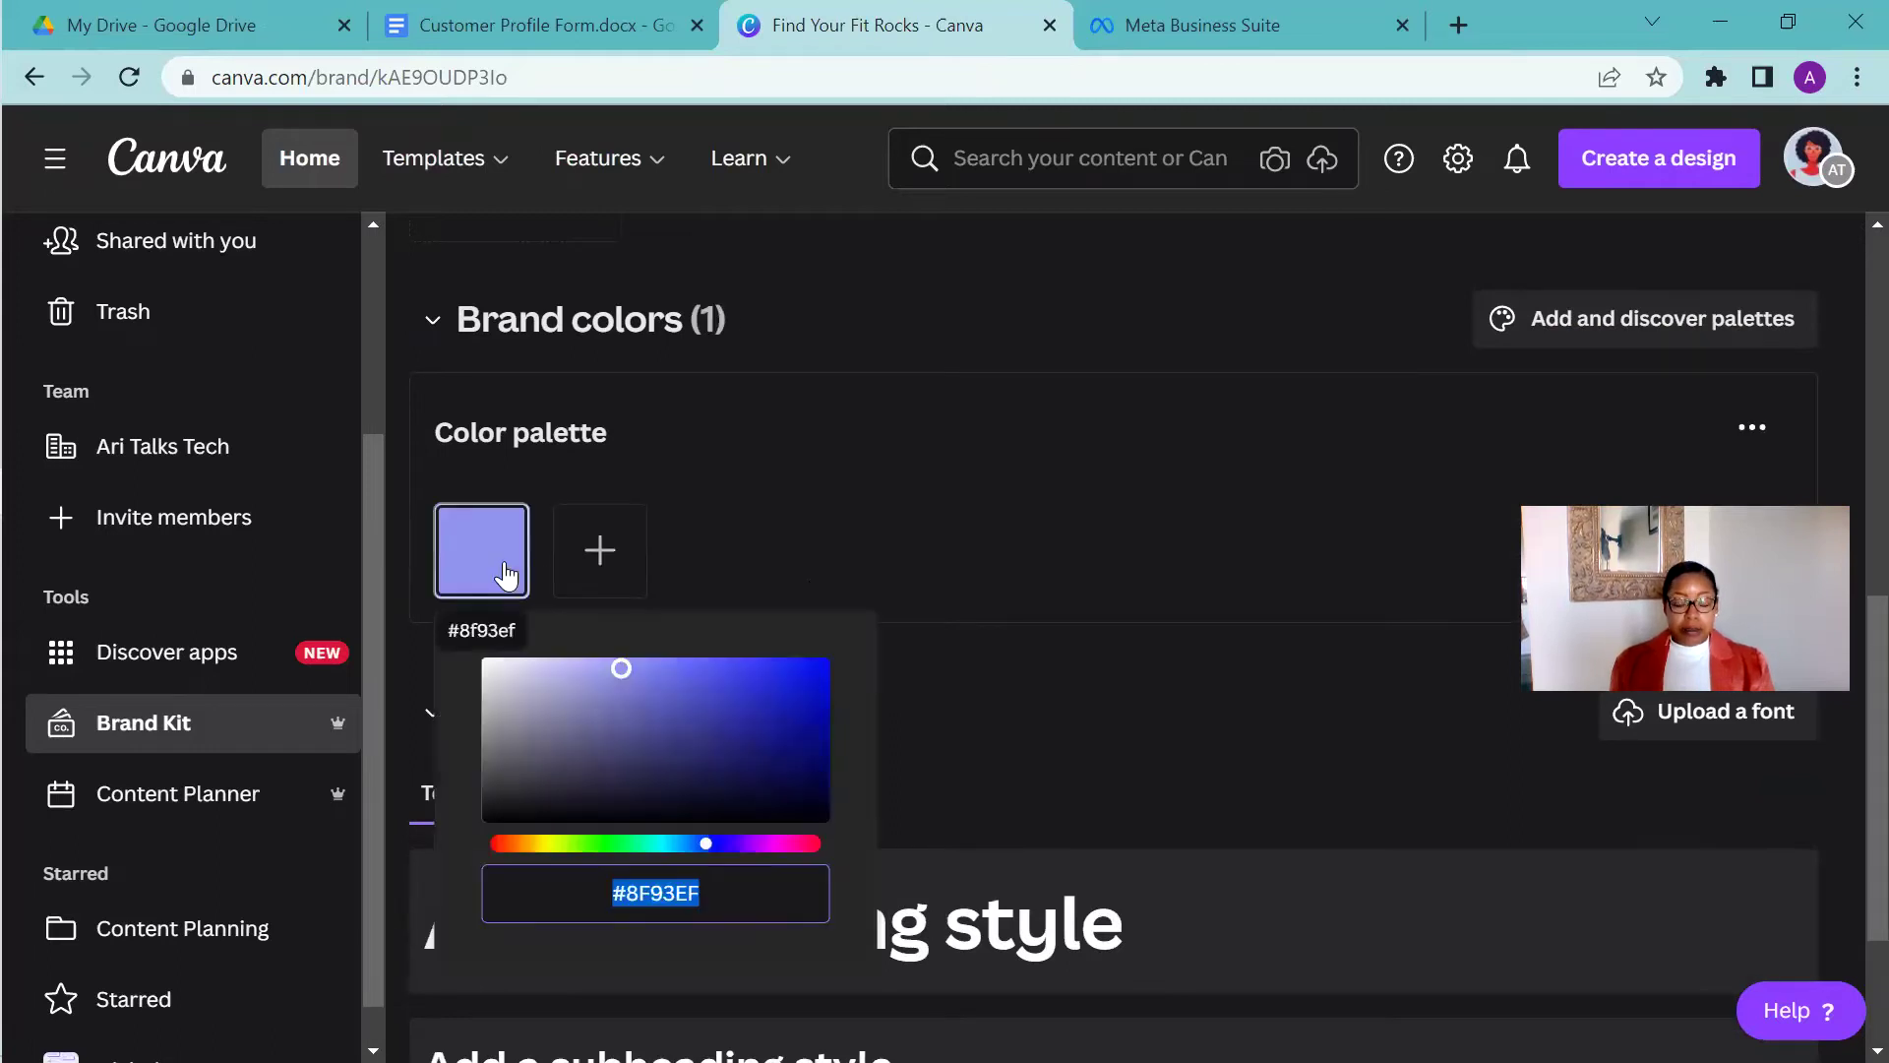
Switch to the Mail app and open the Find Your Fit Rocks email "April 4/6/22 Follow Up Meet" at its business color schemes
{"action": "key", "text": "alt+Tab"}
{"action": "key", "text": "alt+Tab"}
{"action": "key", "text": "alt+Tab"}
{"action": "key", "text": "alt+Tab"}
{"action": "key", "text": "alt+Tab"}
{"action": "key", "text": "alt+Tab"}
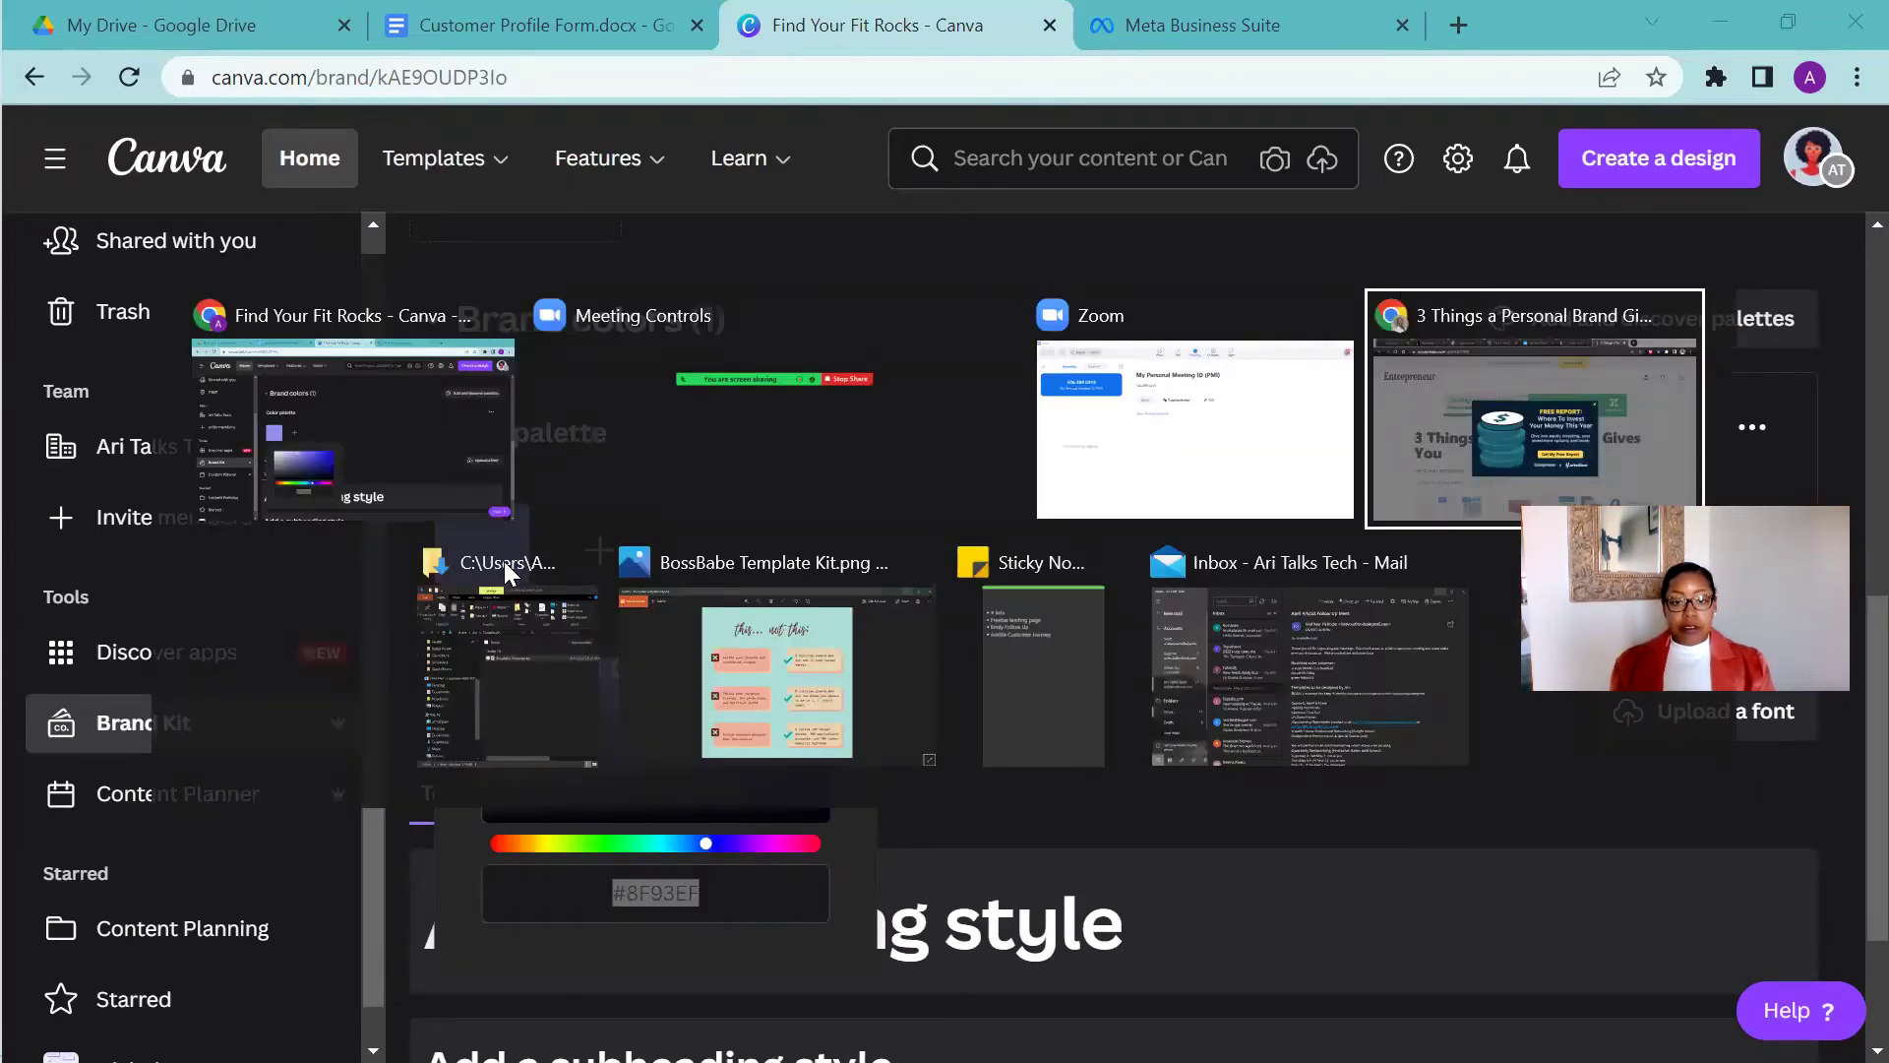
{"action": "key", "text": "alt+Tab"}
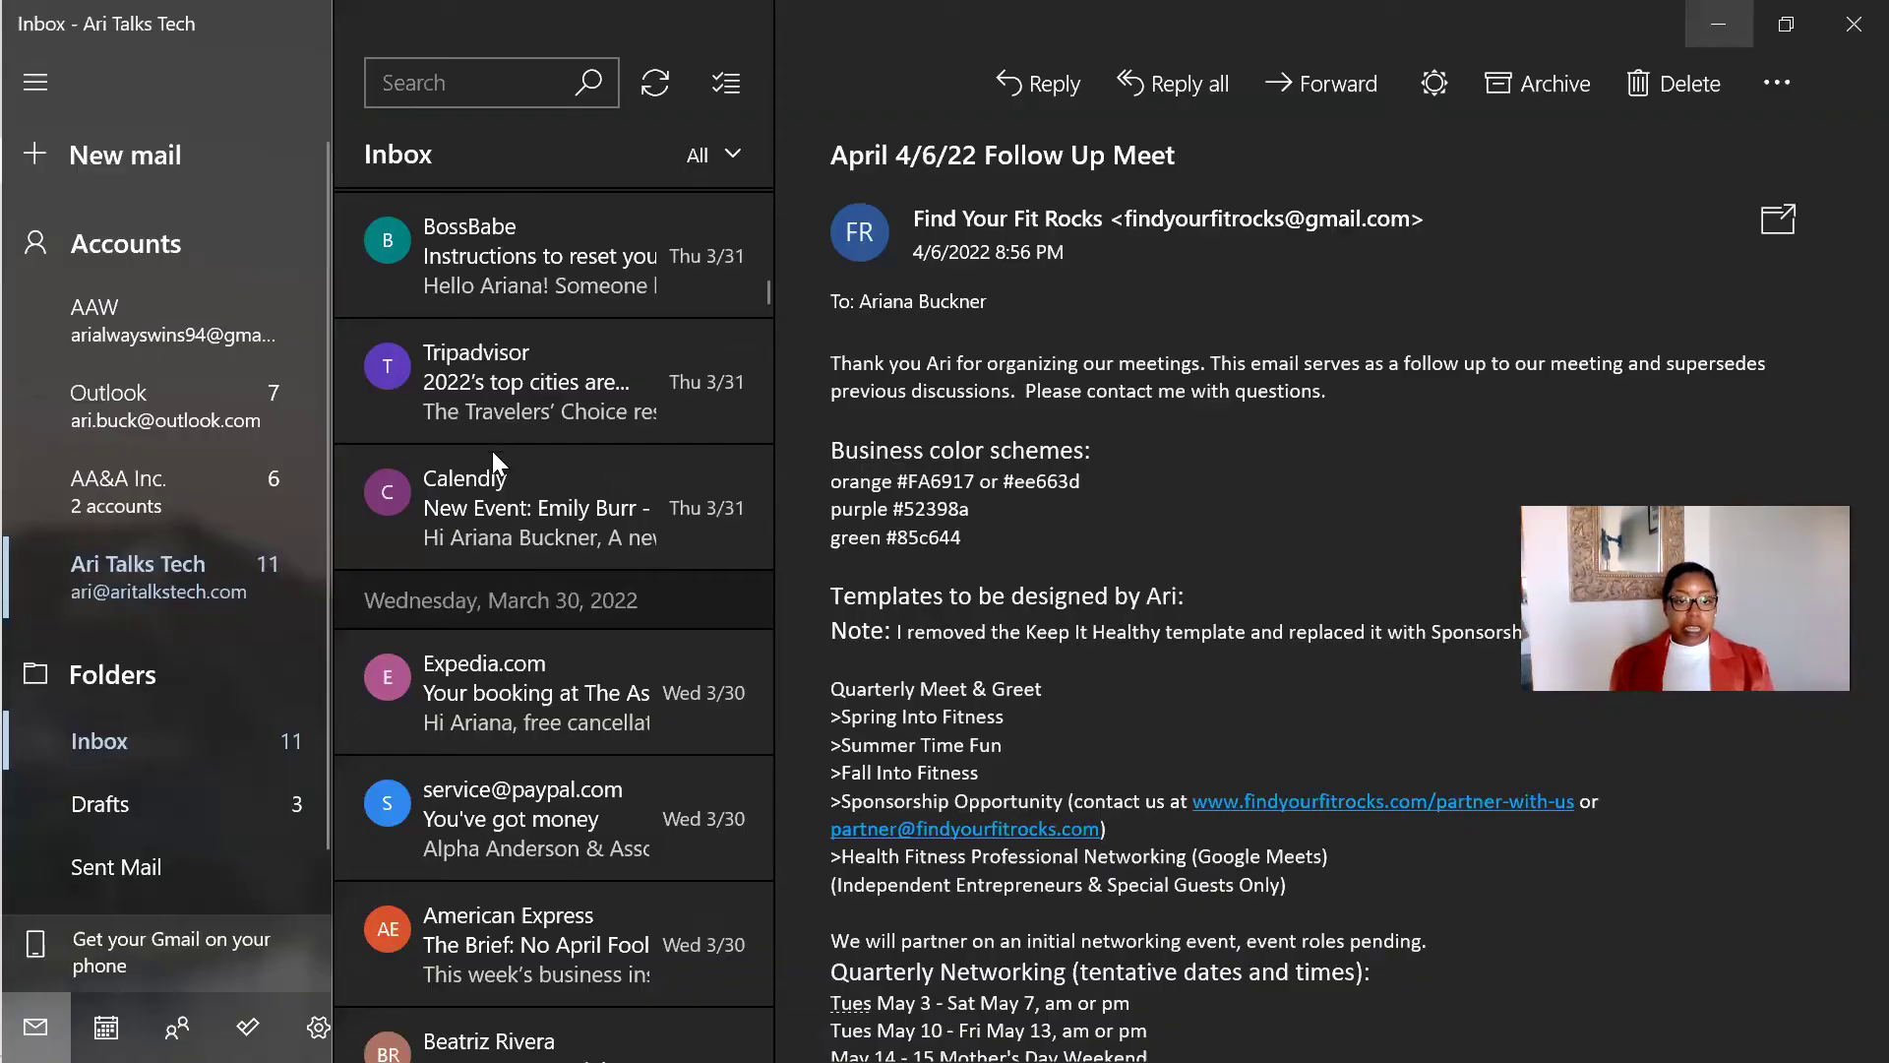
{"action": "scroll", "coordinate": [500, 498], "scroll_direction": "up", "scroll_amount": 3}
{"action": "scroll", "coordinate": [500, 498], "scroll_direction": "up", "scroll_amount": 10}
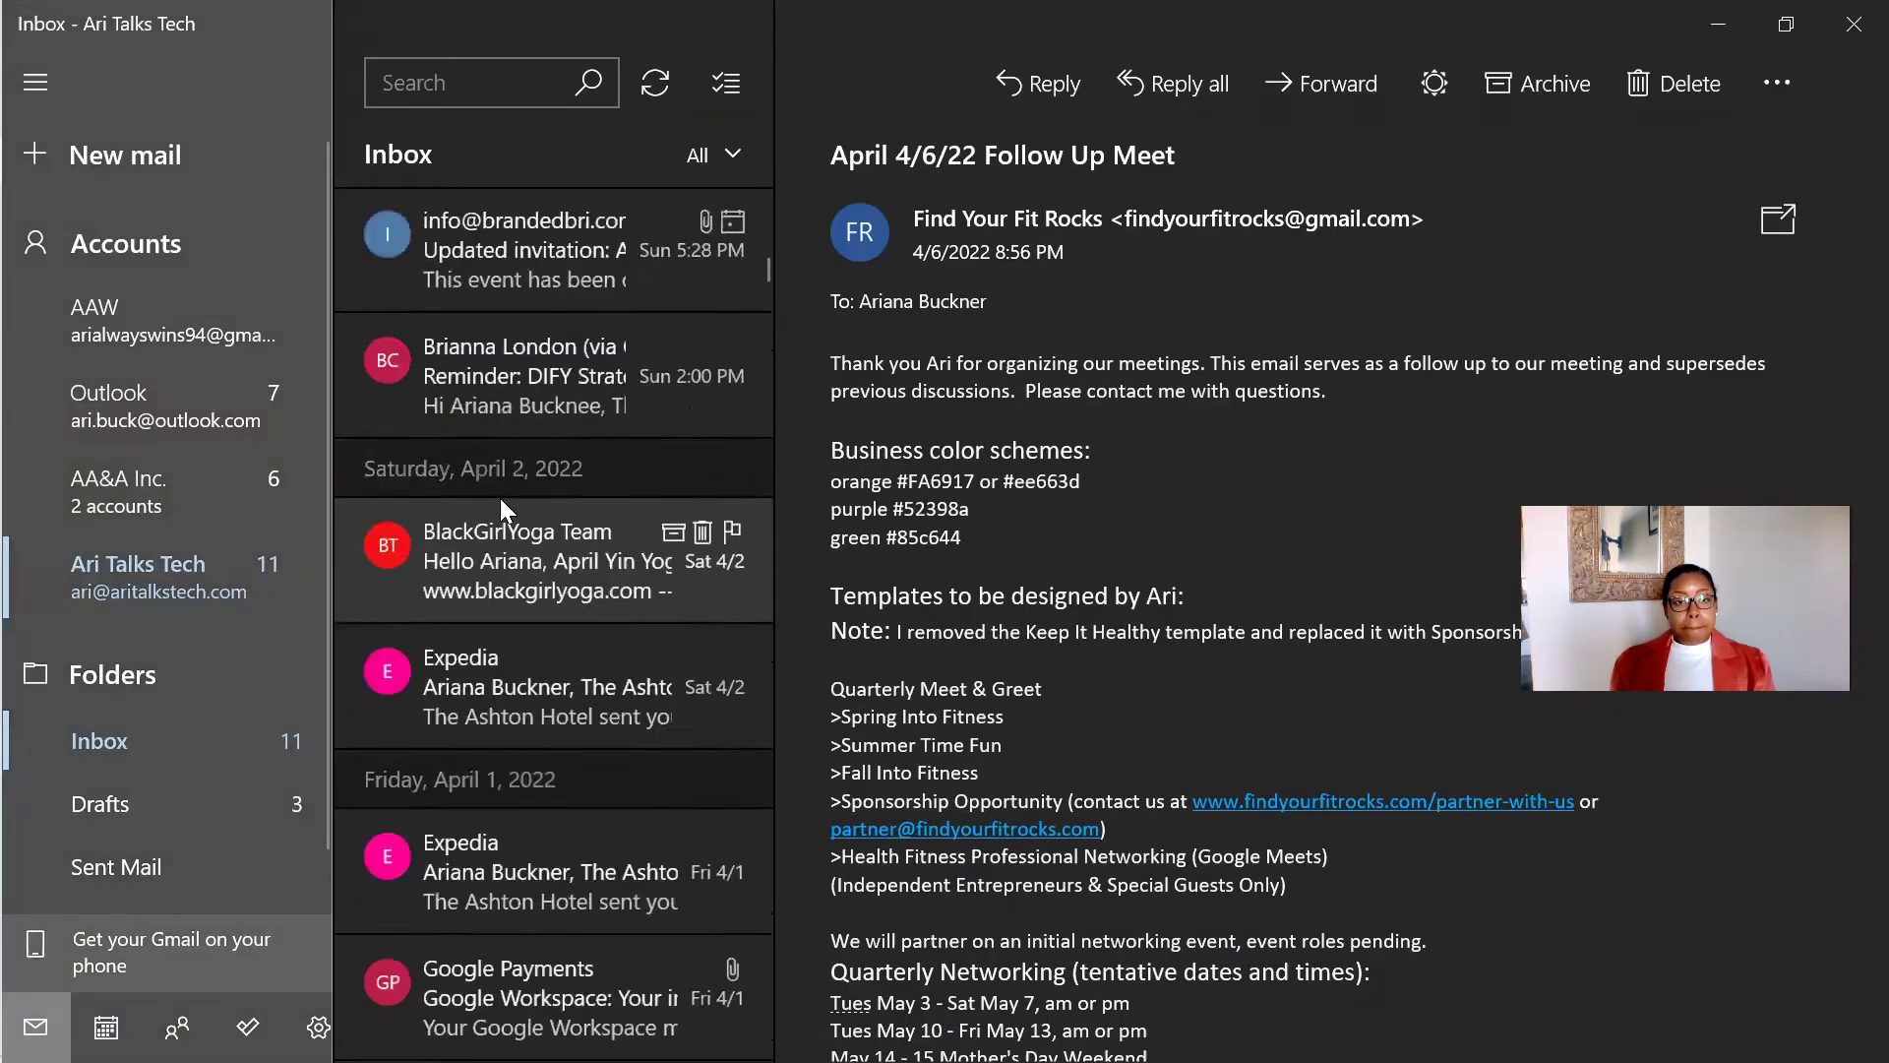
{"action": "scroll", "coordinate": [499, 498], "scroll_direction": "up", "scroll_amount": 12}
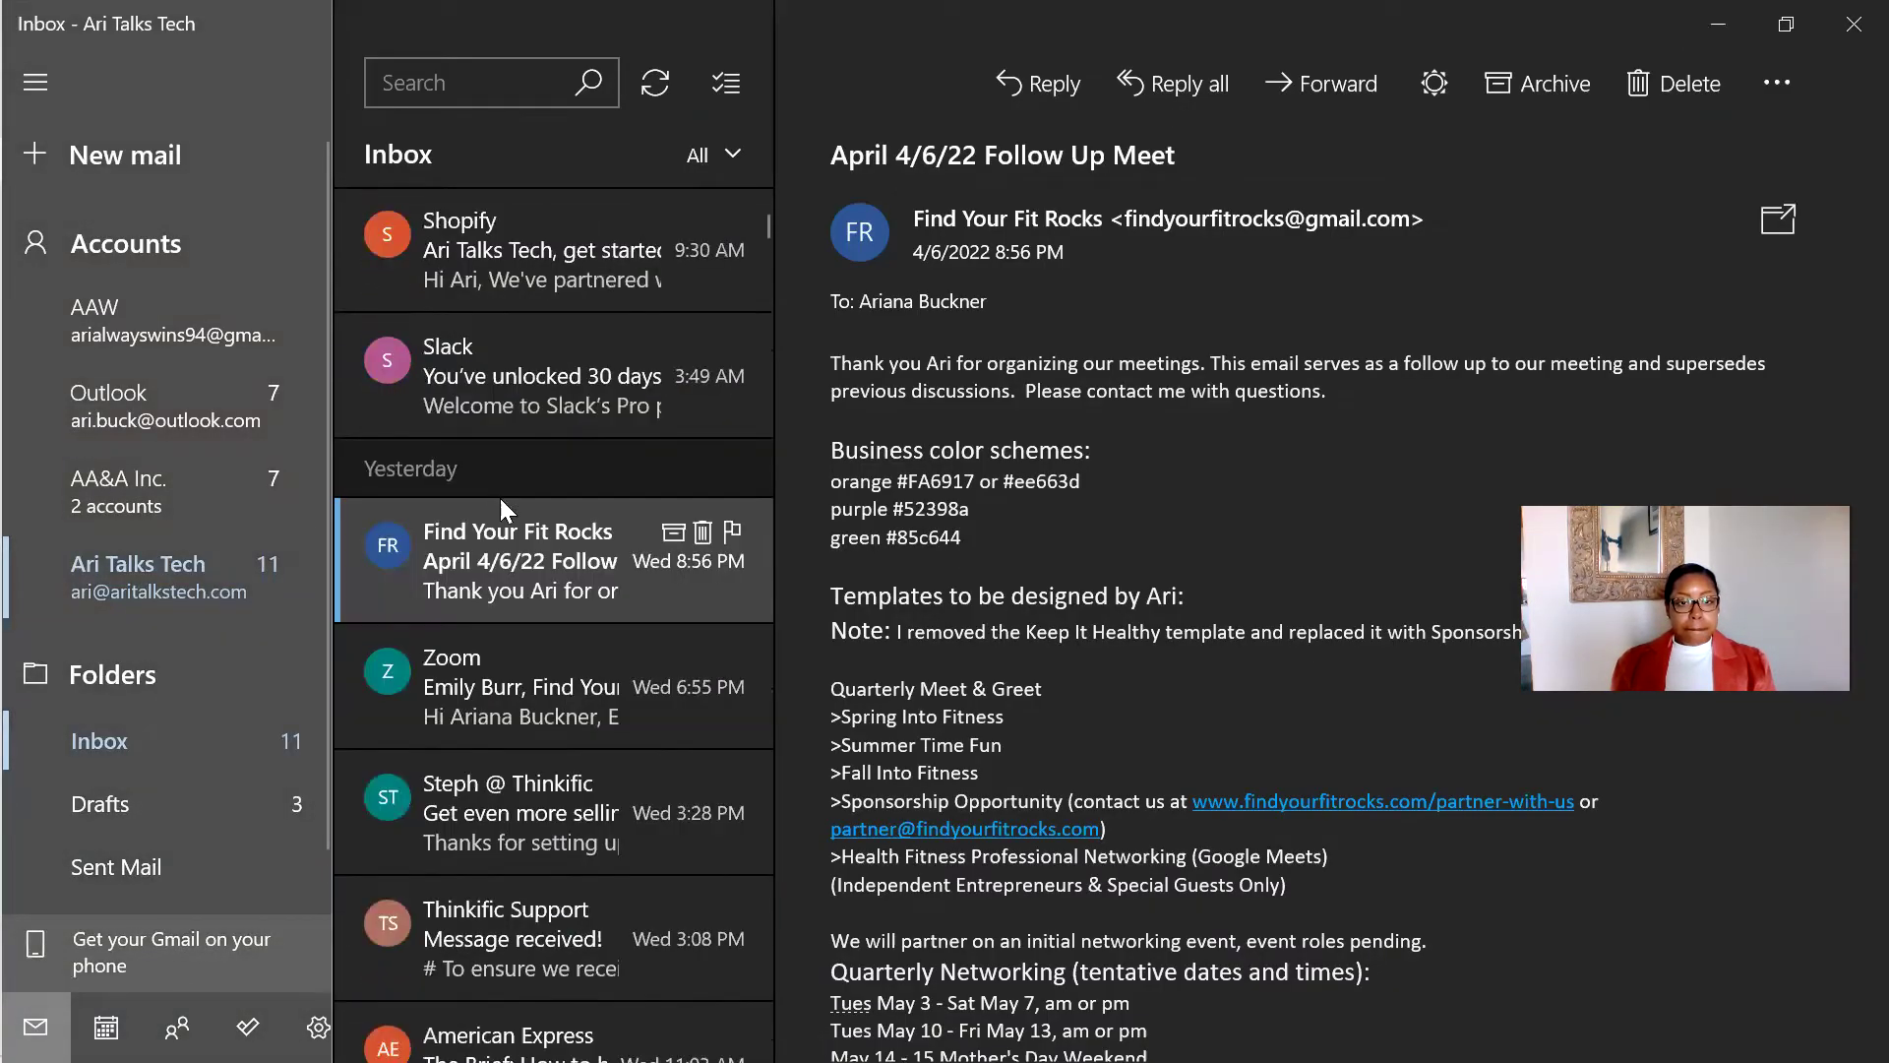
{"action": "left_click", "coordinate": [543, 661]}
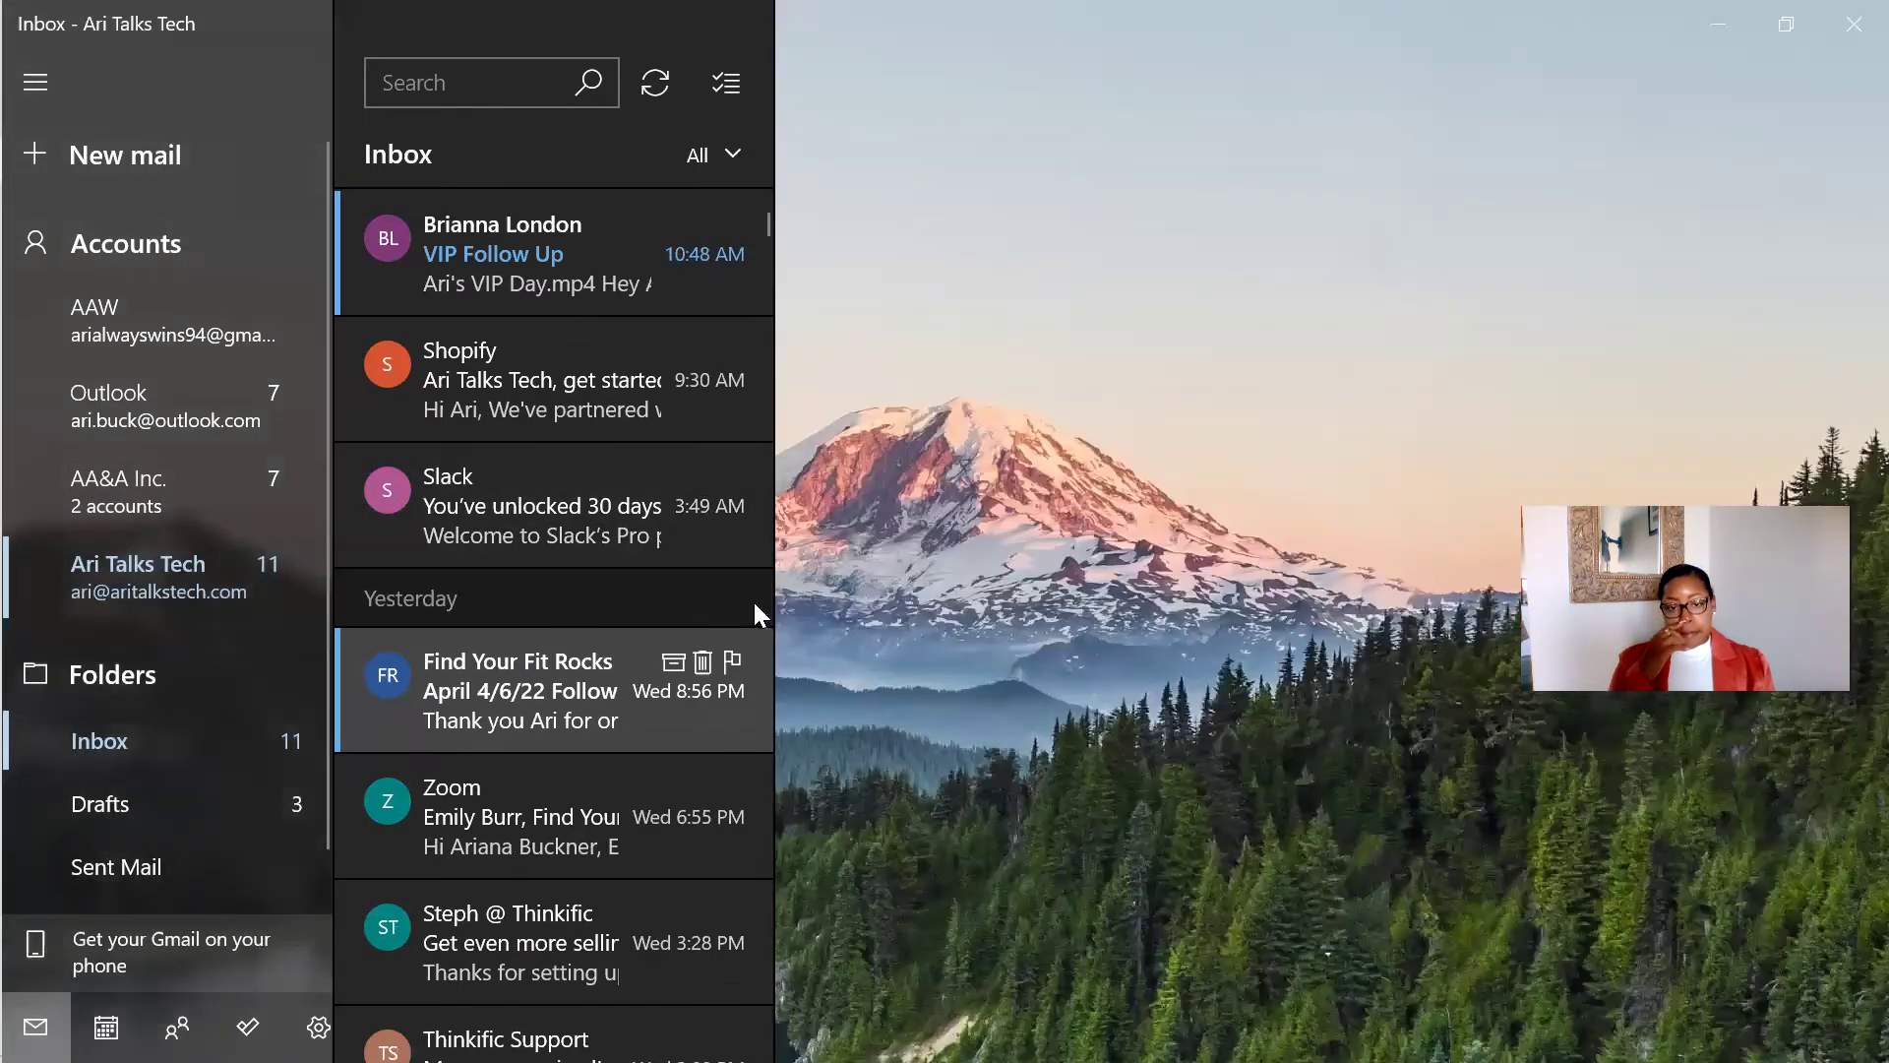
{"action": "left_click", "coordinate": [624, 673]}
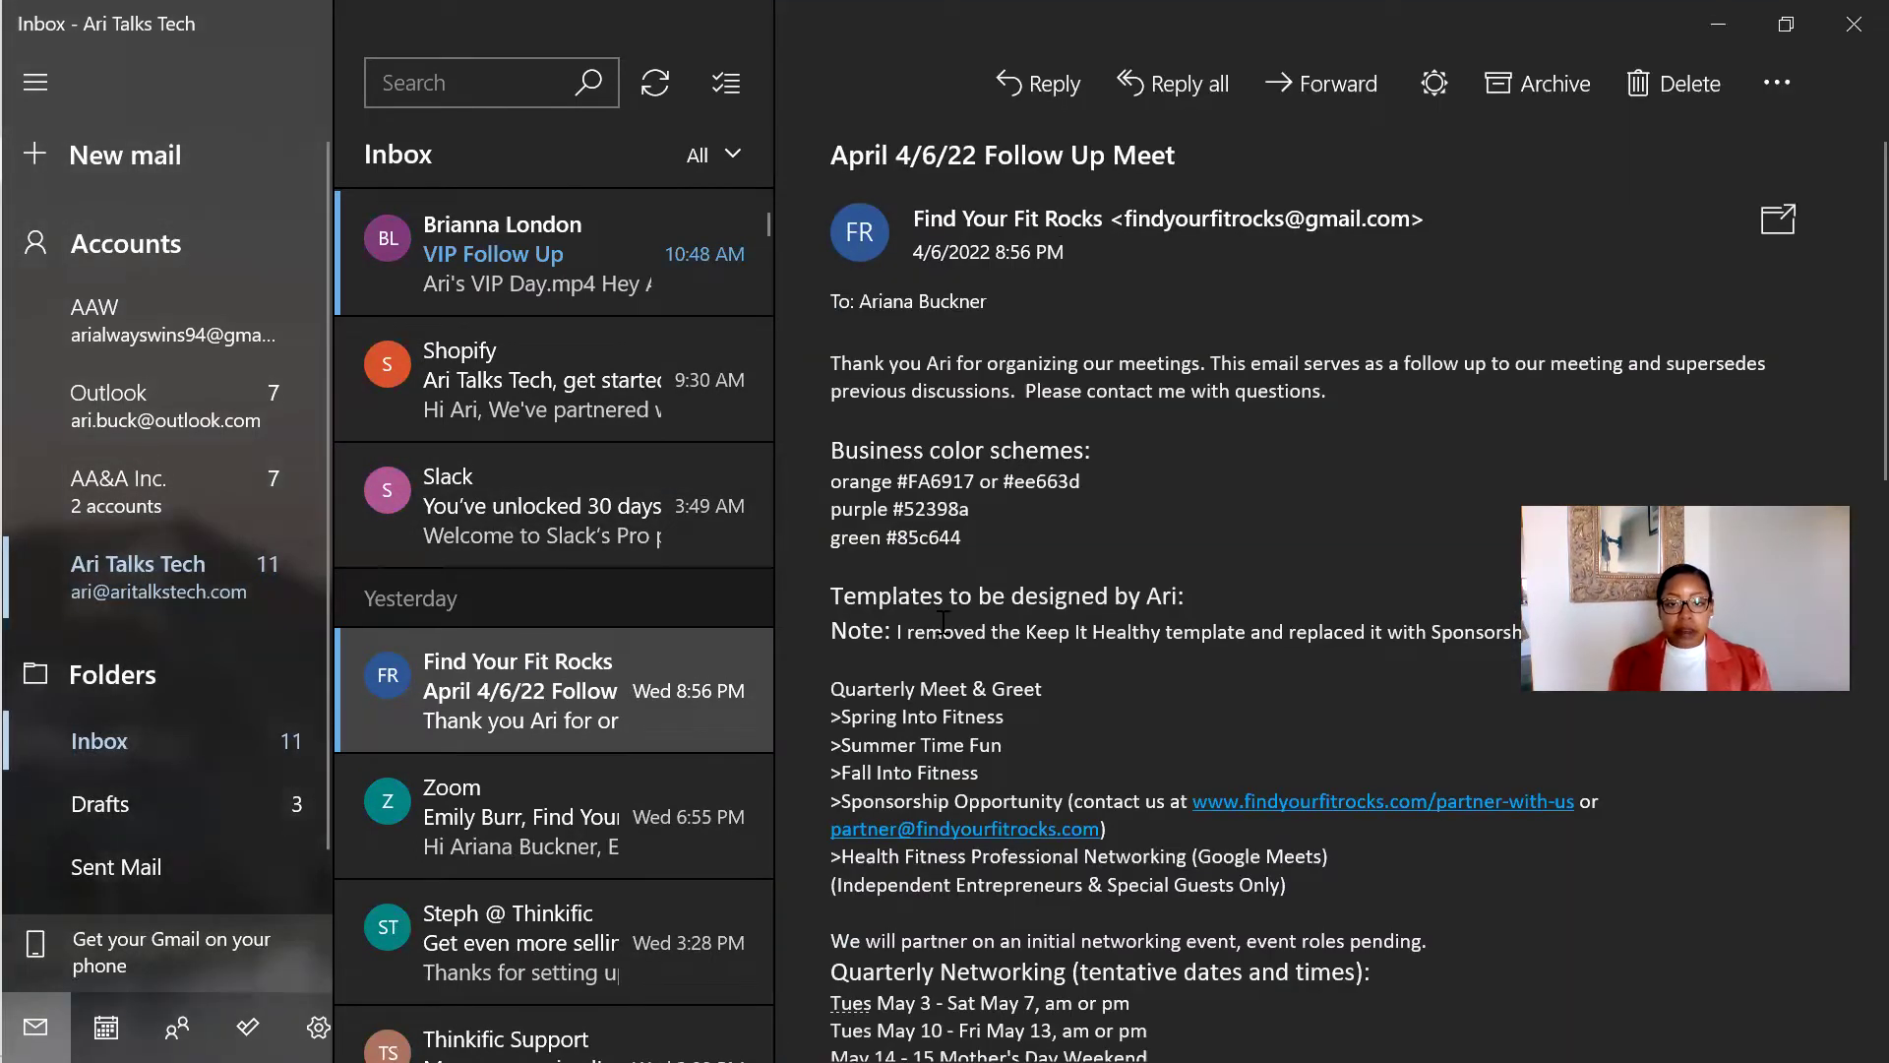
{"action": "scroll", "coordinate": [940, 630], "scroll_direction": "down", "scroll_amount": 3}
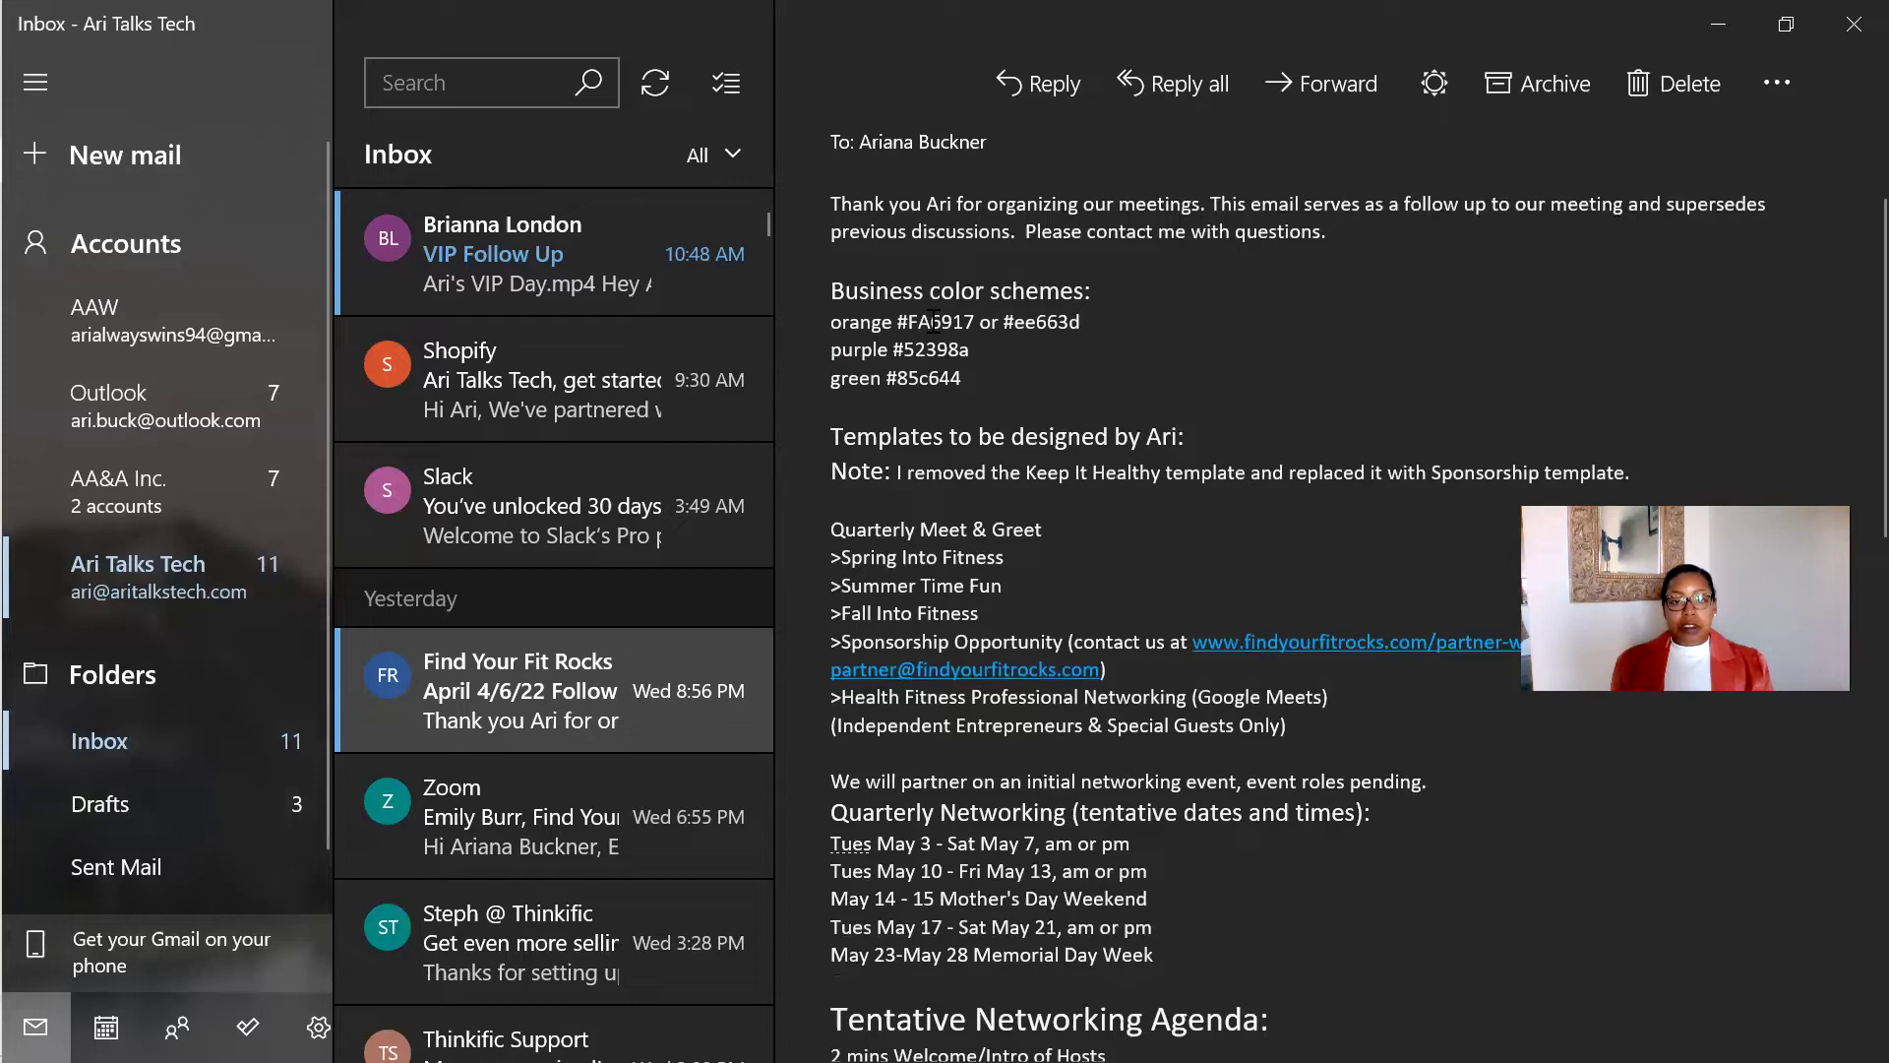
Copy the first orange hex code from the email and set the Canva palette's first swatch to #FA6917
{"action": "double_click", "coordinate": [933, 322]}
{"action": "key", "text": "ctrl+c"}
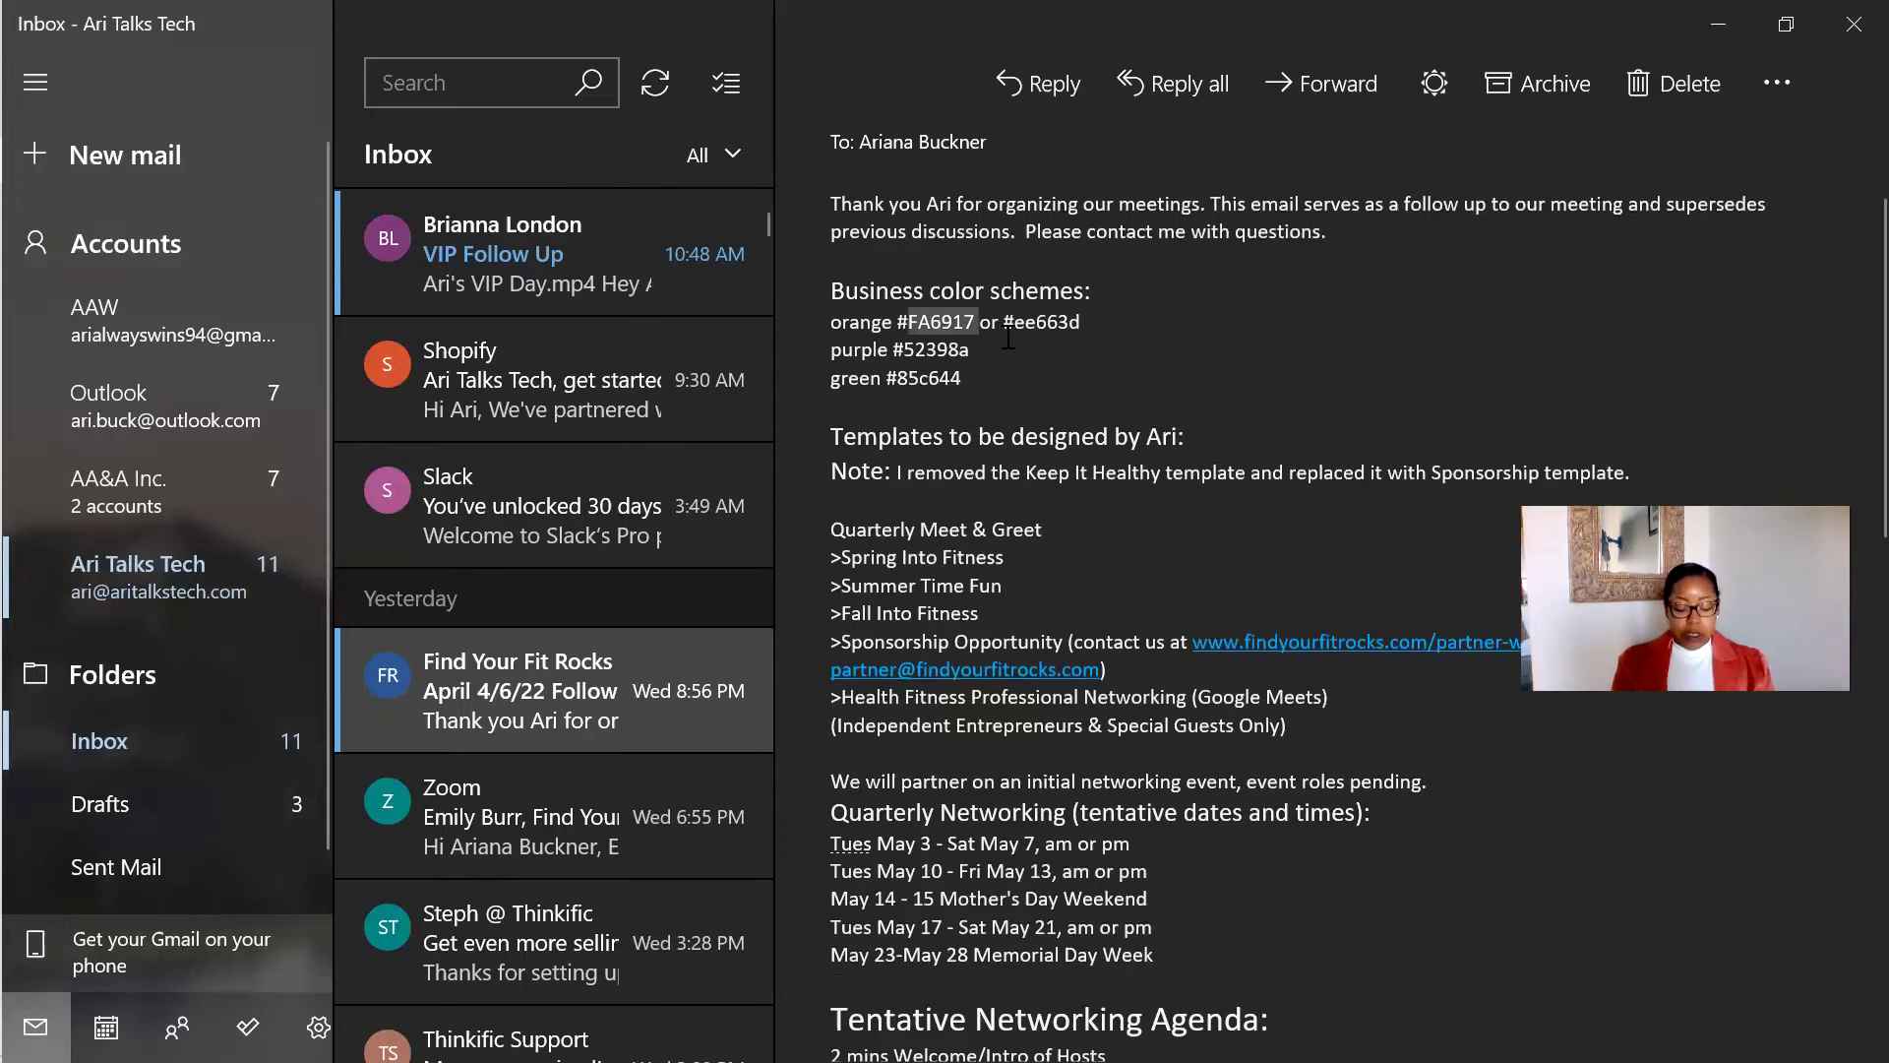
{"action": "key", "text": "alt+Tab"}
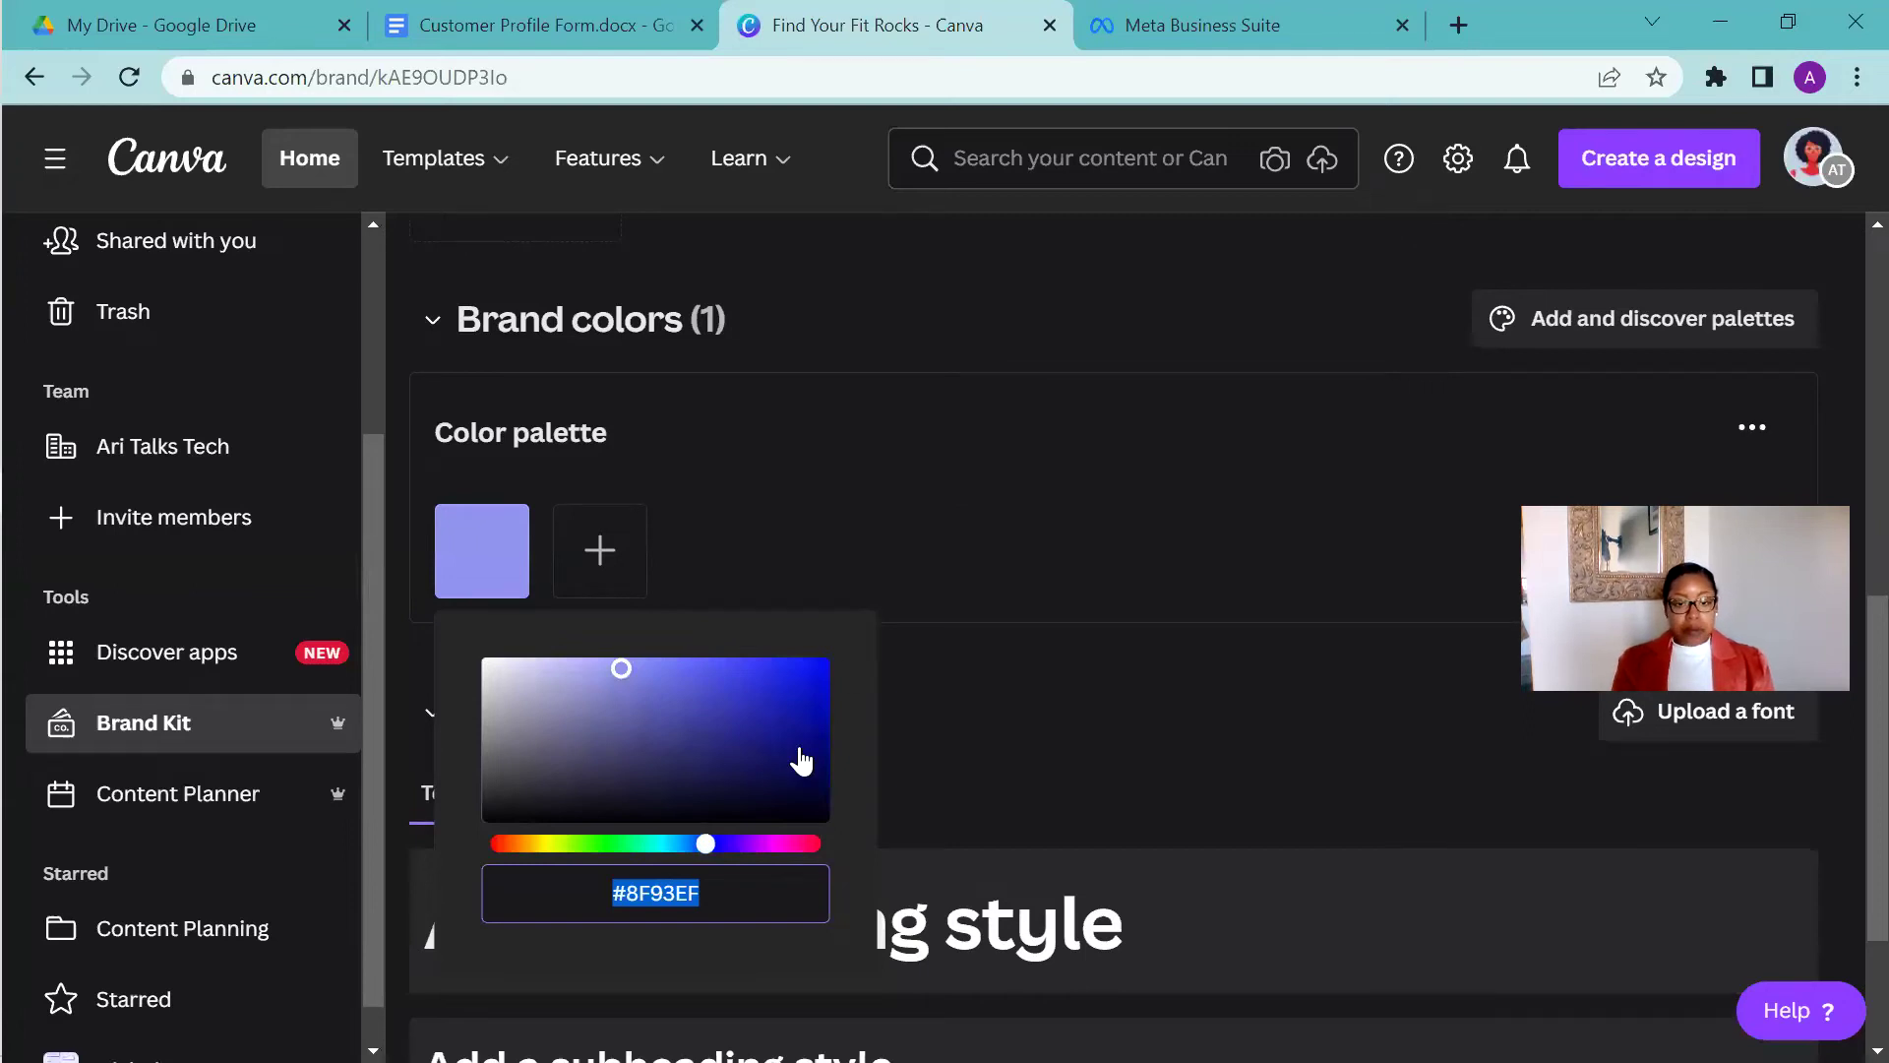
{"action": "key", "text": "ctrl+v"}
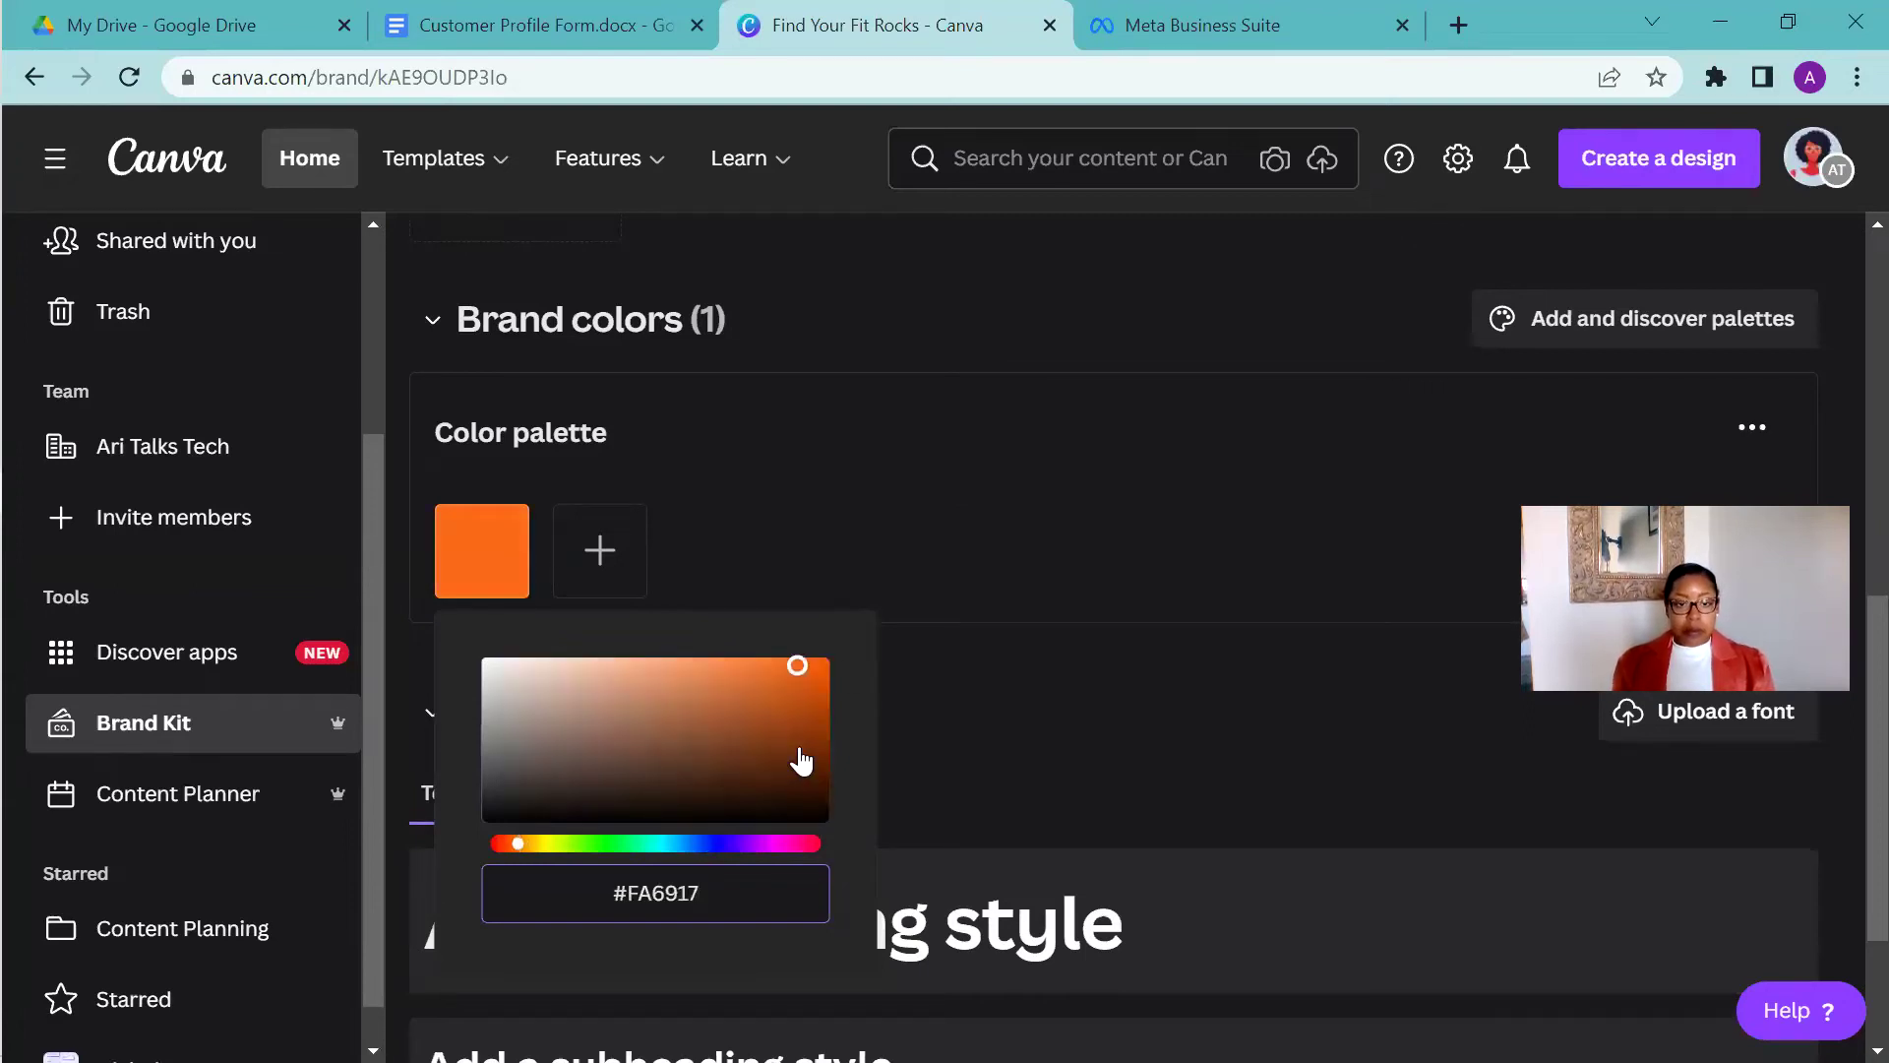
{"action": "left_click", "coordinate": [872, 534]}
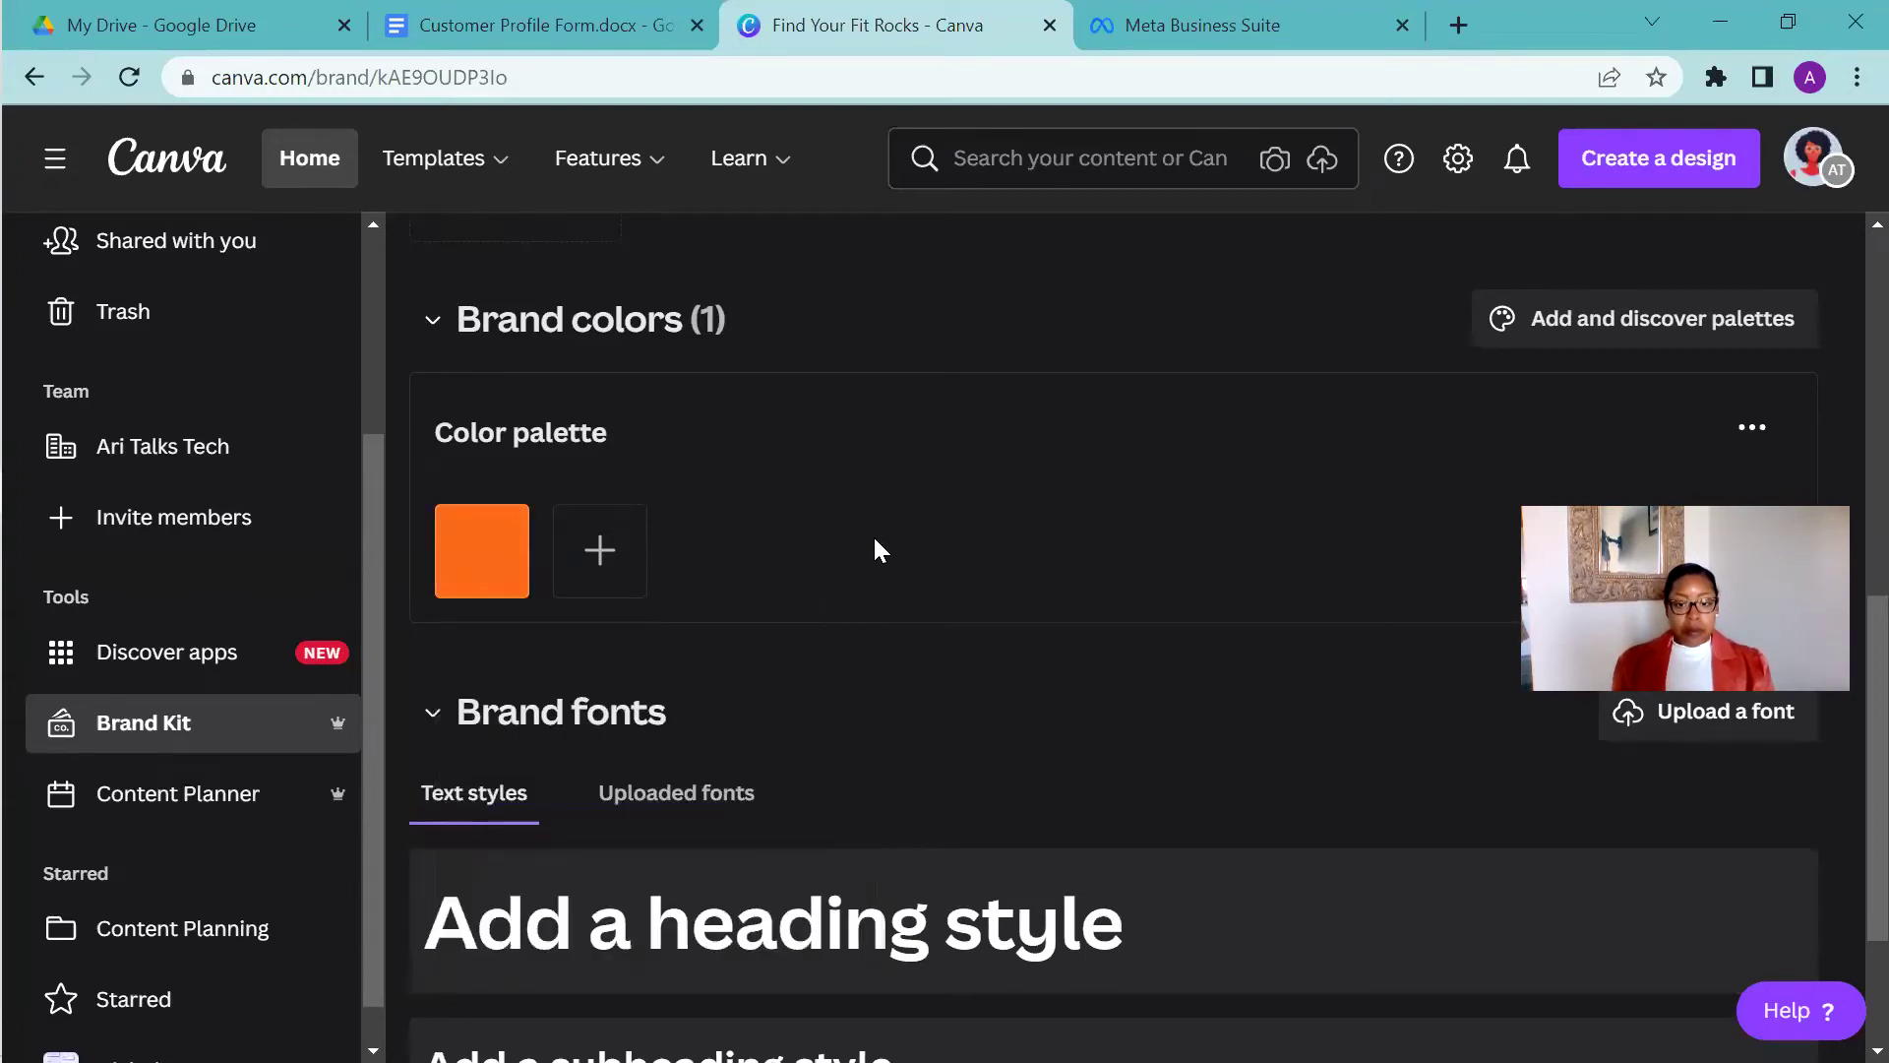
Add a second palette swatch and set it to the email's alternative orange, #EE663D
{"action": "left_click", "coordinate": [600, 554]}
{"action": "key", "text": "alt+Tab"}
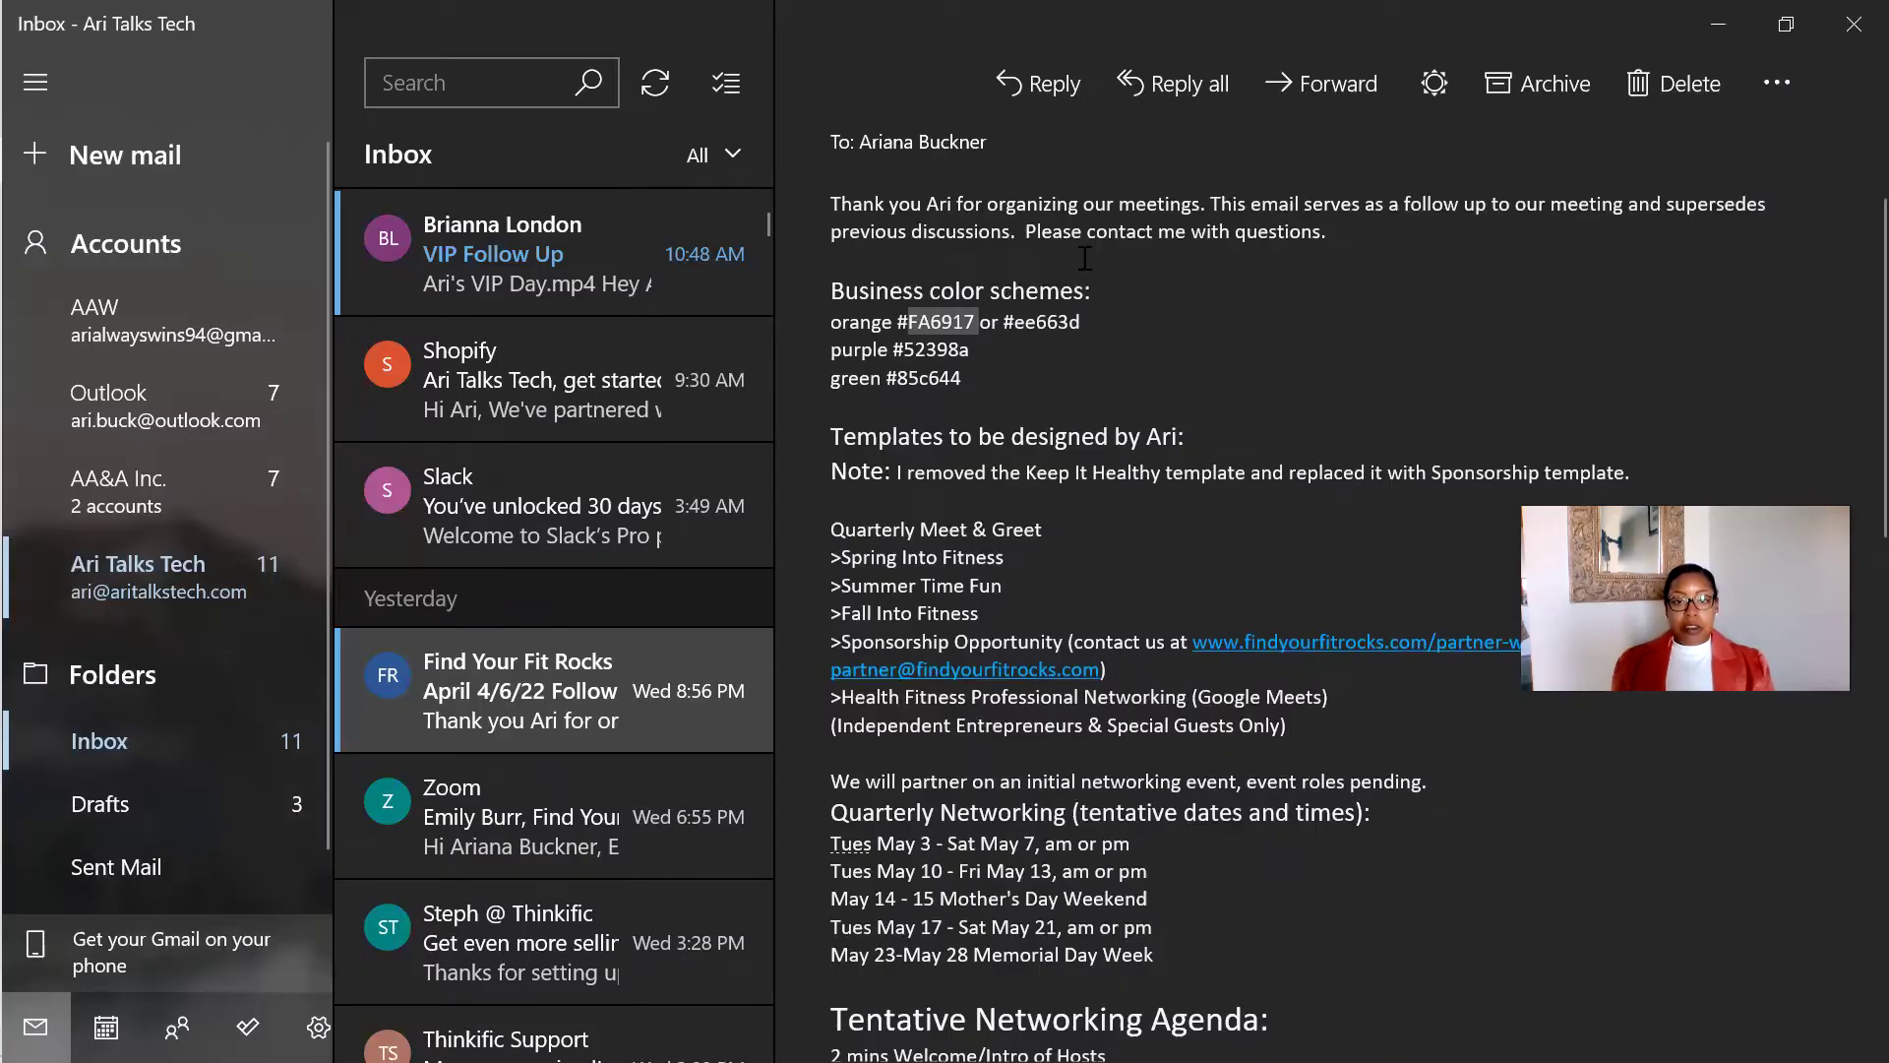
{"action": "double_click", "coordinate": [1048, 320]}
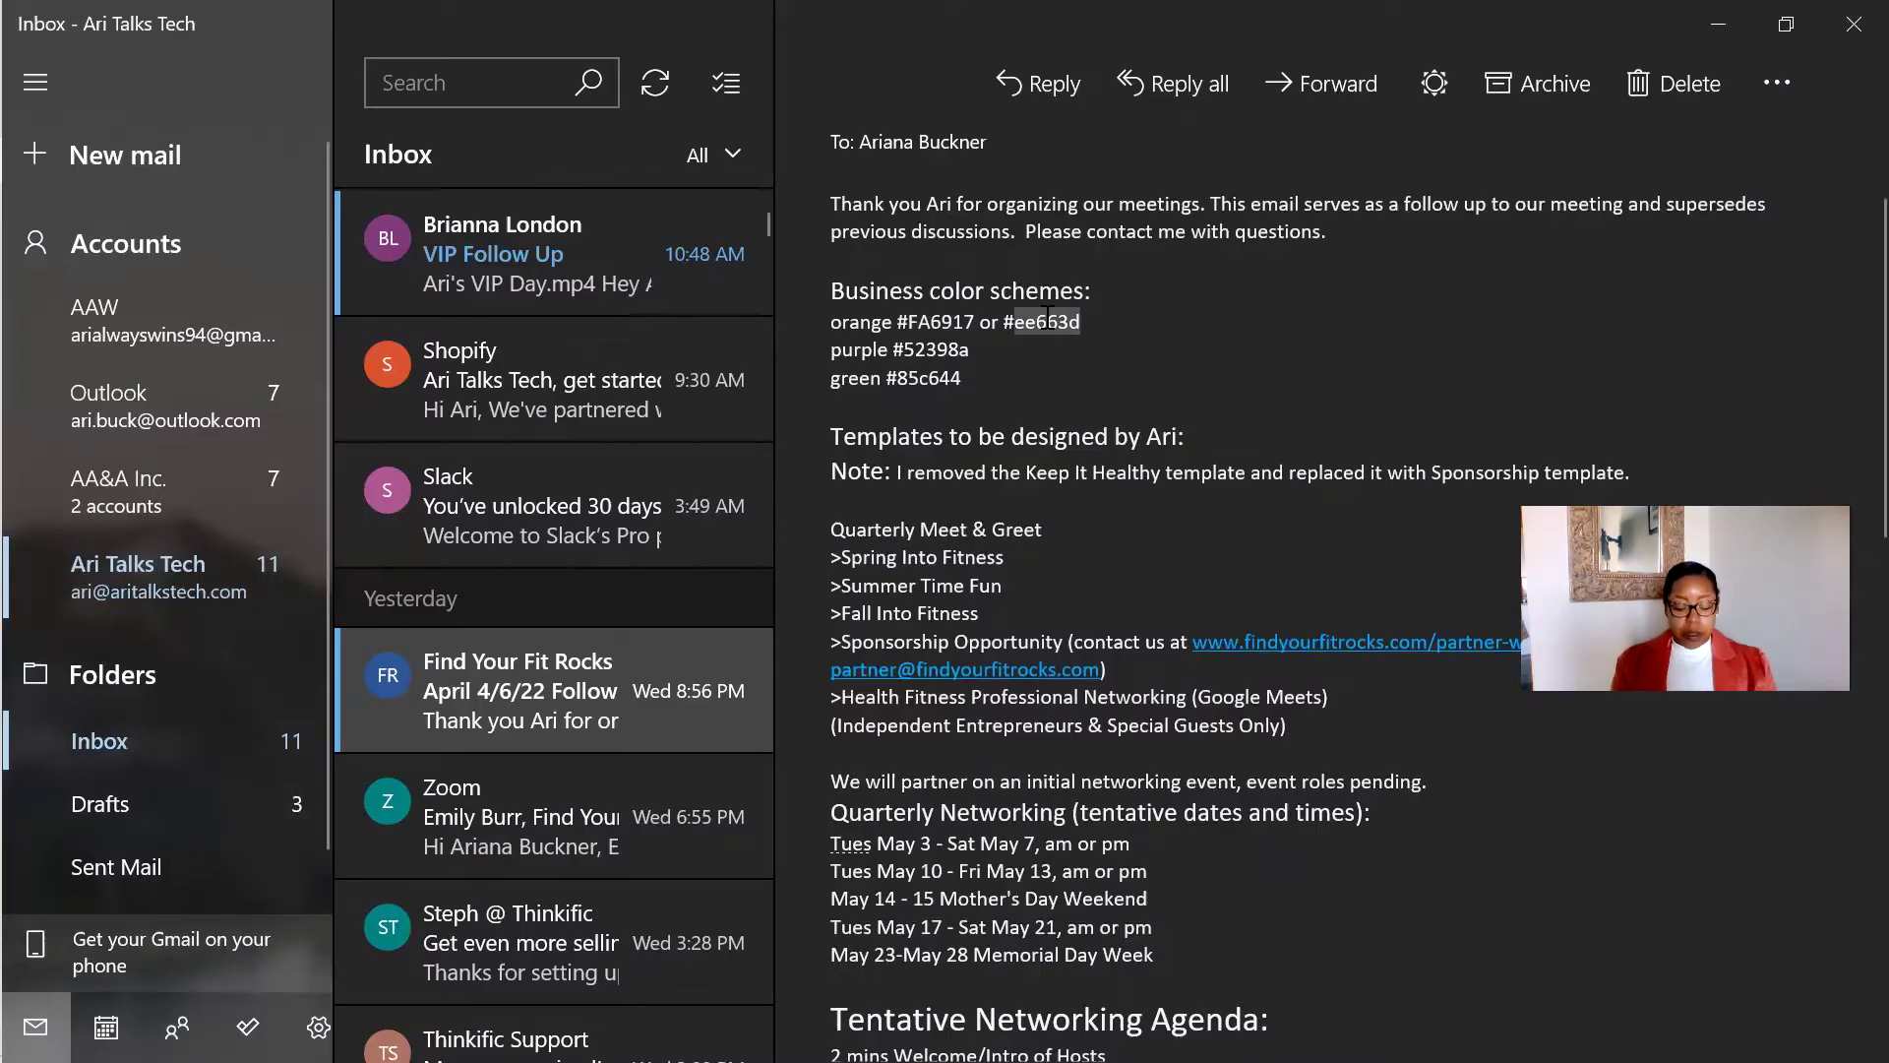
{"action": "key", "text": "alt+Tab"}
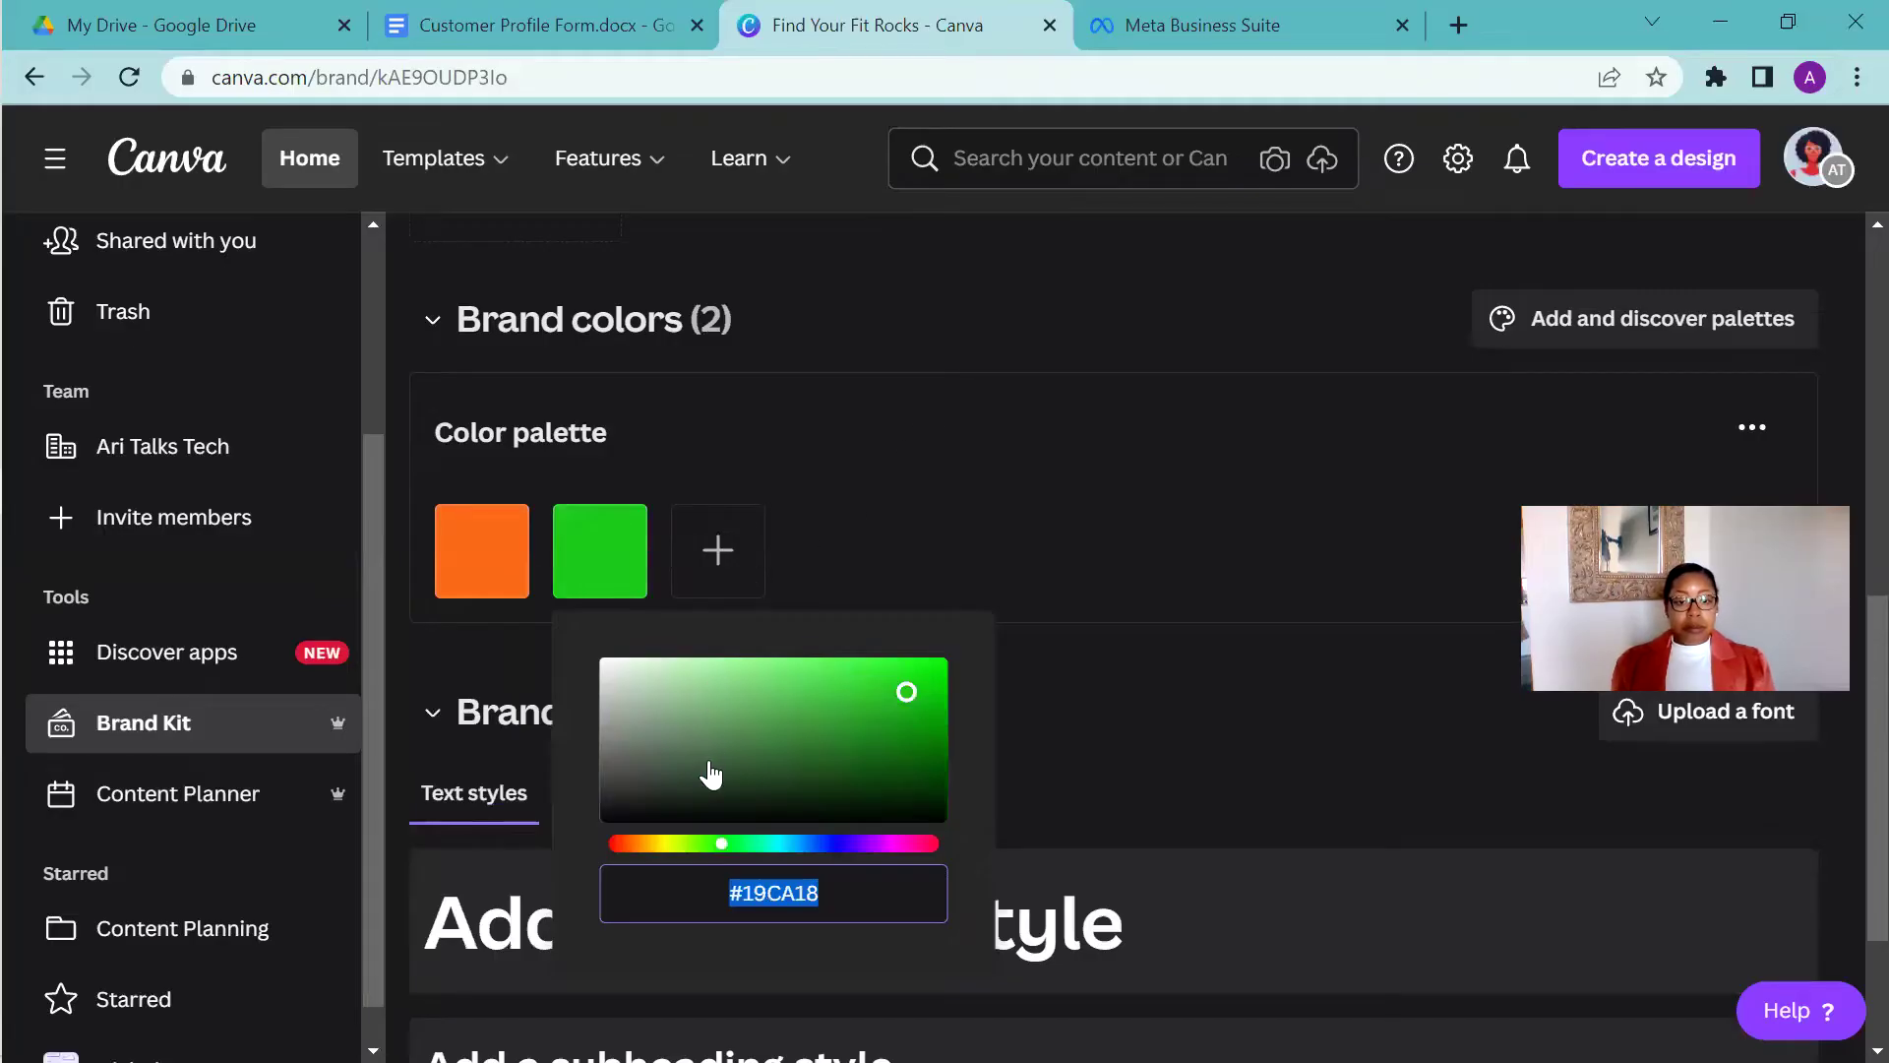
{"action": "type", "text": "#EE663D"}
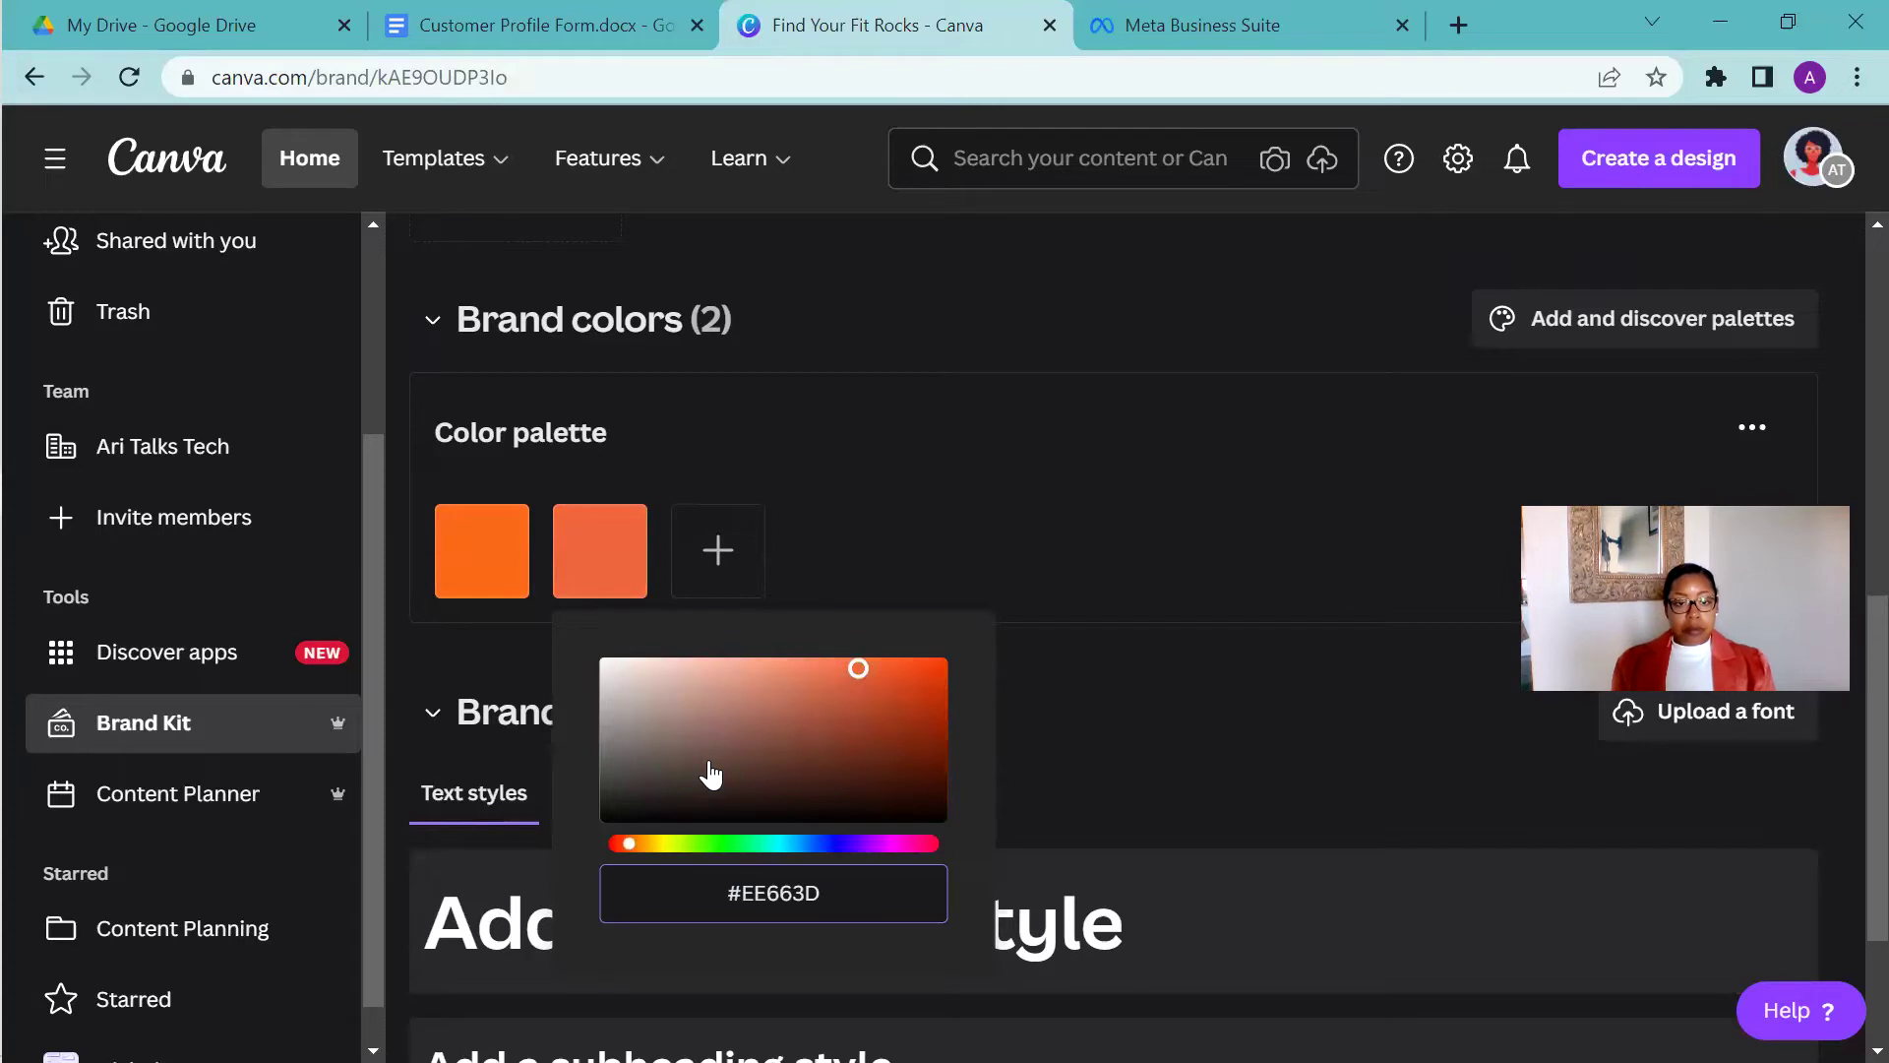
{"action": "left_click", "coordinate": [881, 572]}
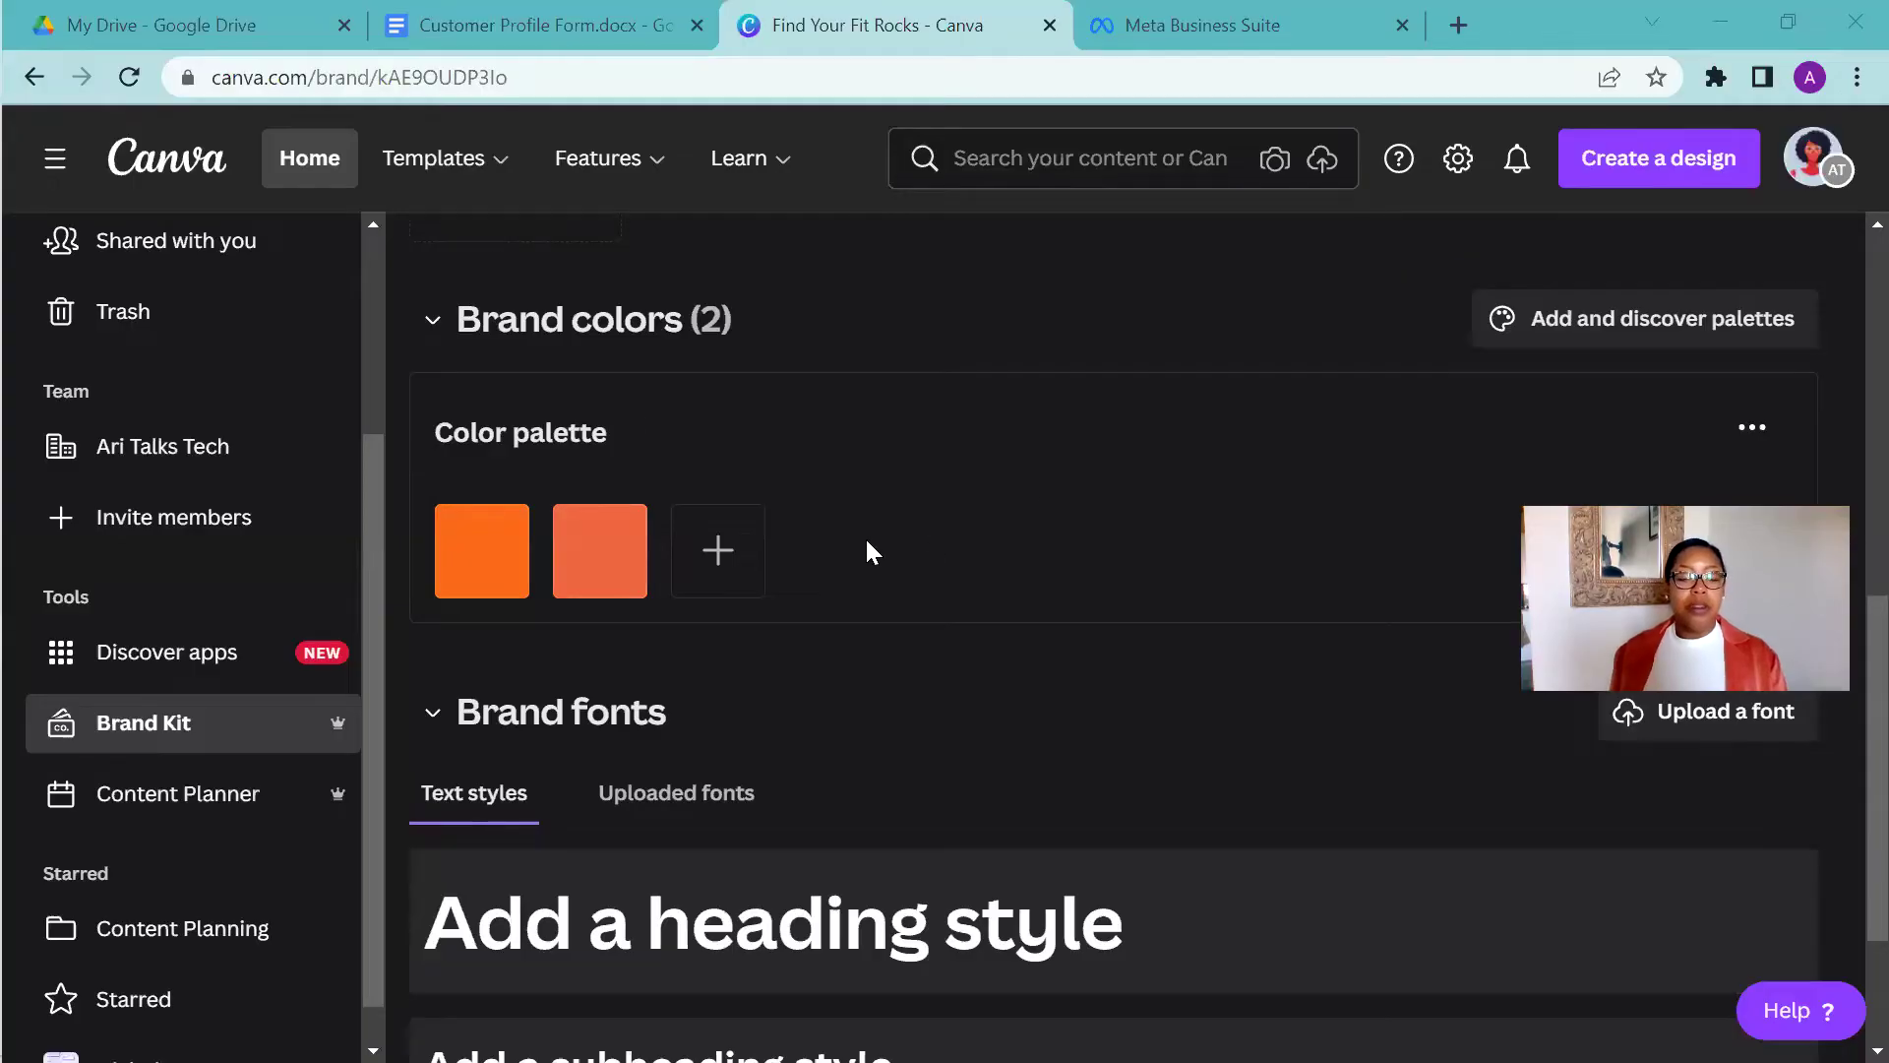
Add a third palette swatch, then copy the purple code 52398a and the green code 85c644 from the email in Mail
{"action": "left_click", "coordinate": [736, 563]}
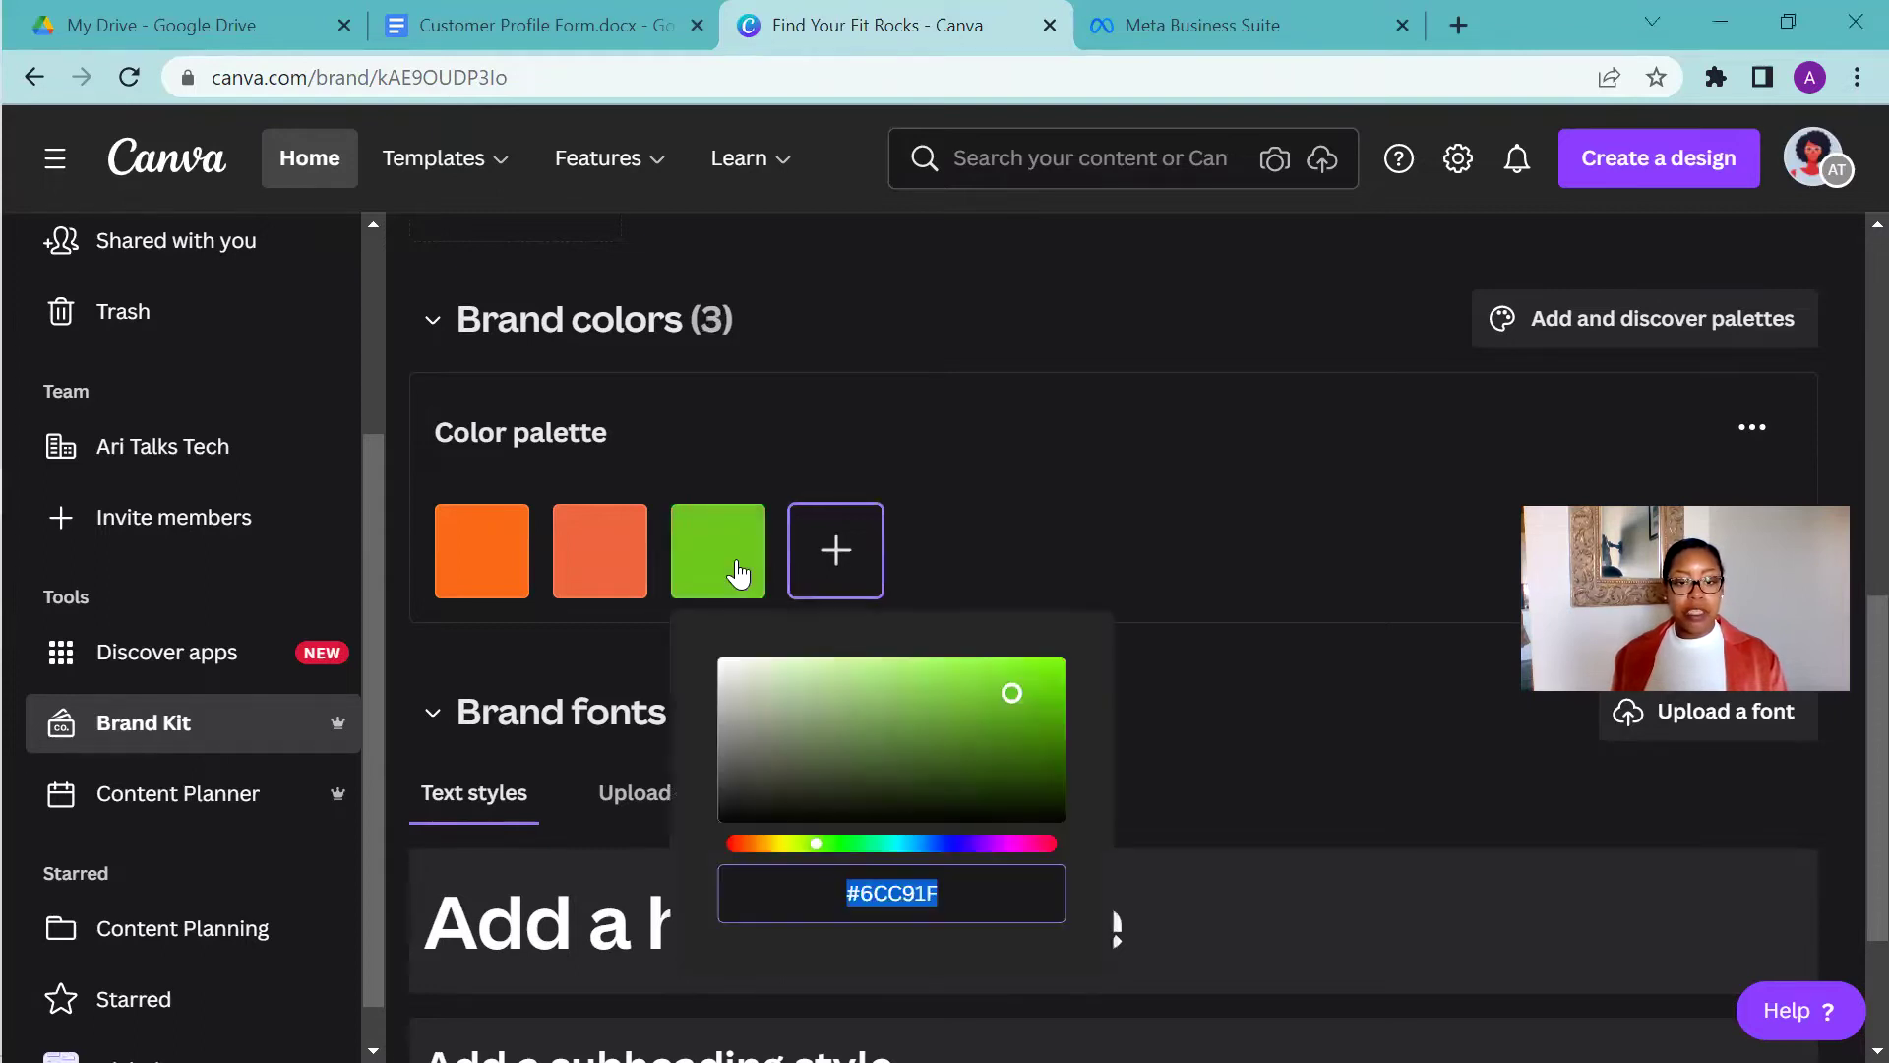
{"action": "key", "text": "alt+Tab"}
{"action": "key", "text": "alt+Tab"}
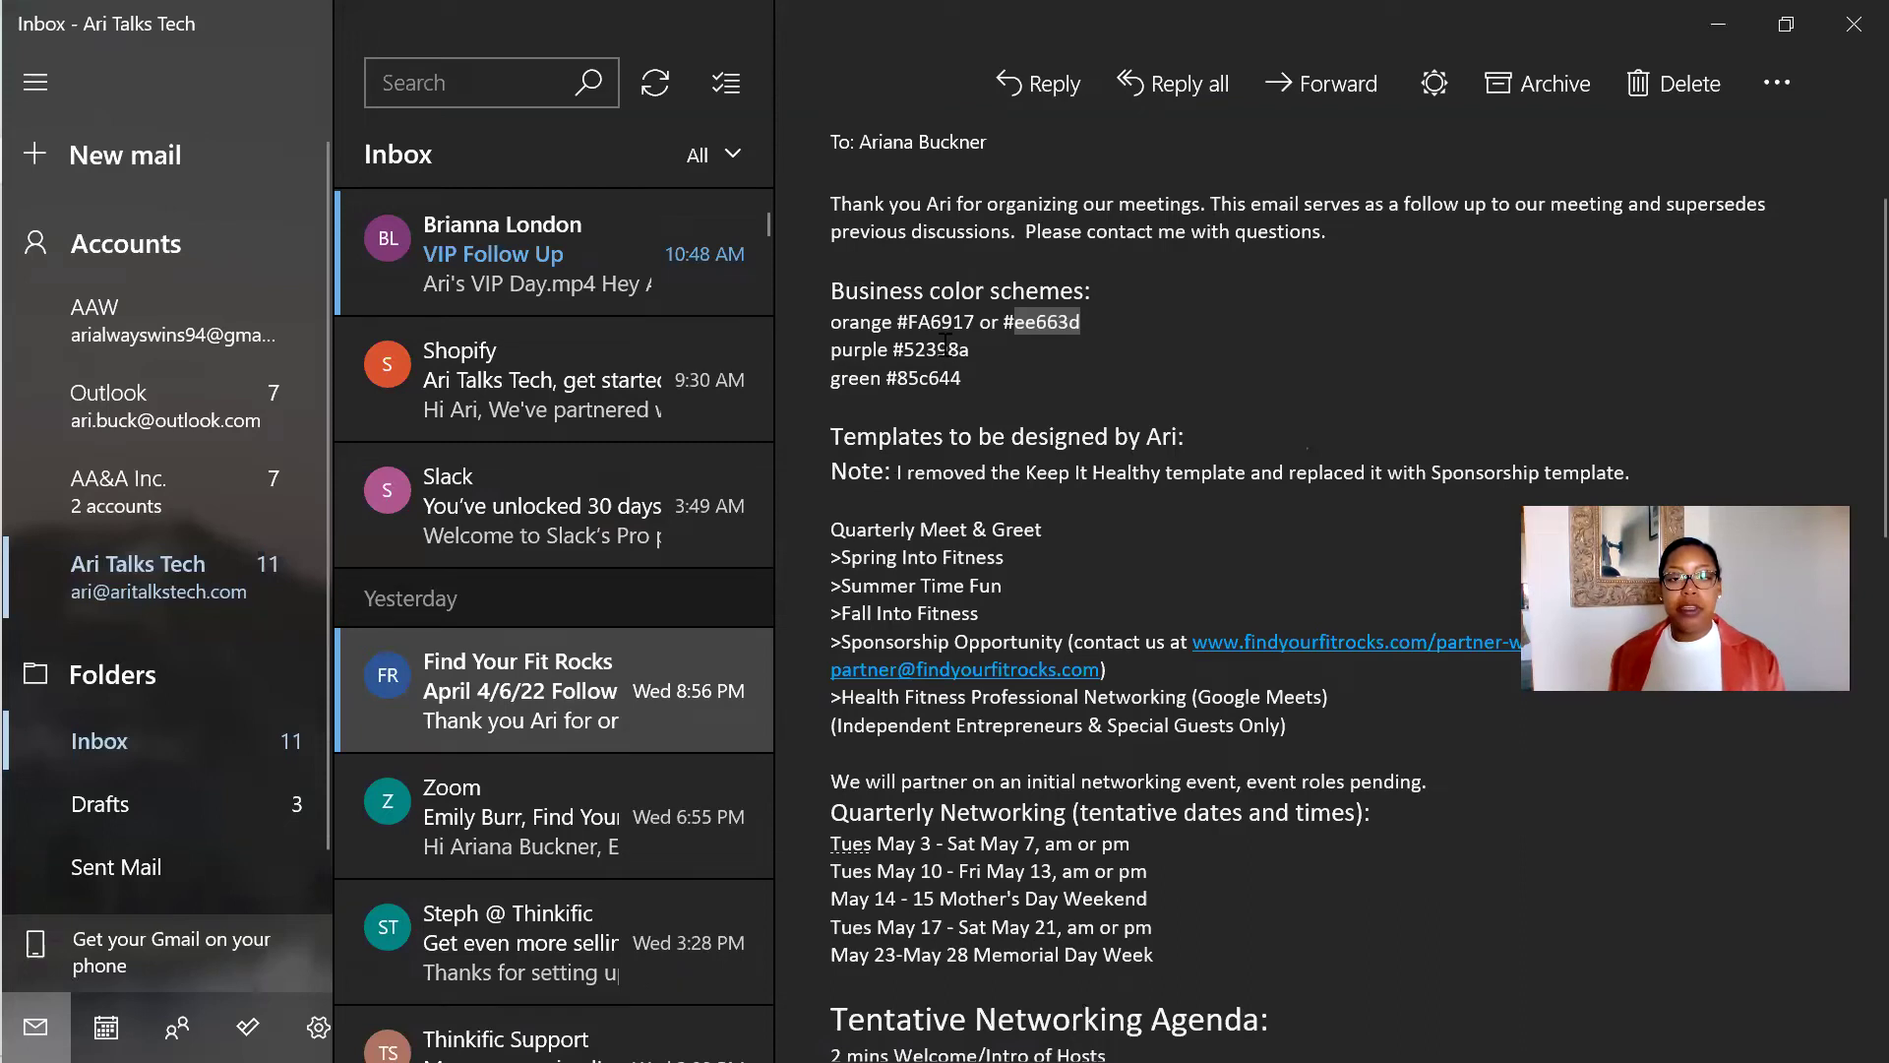
{"action": "double_click", "coordinate": [942, 349]}
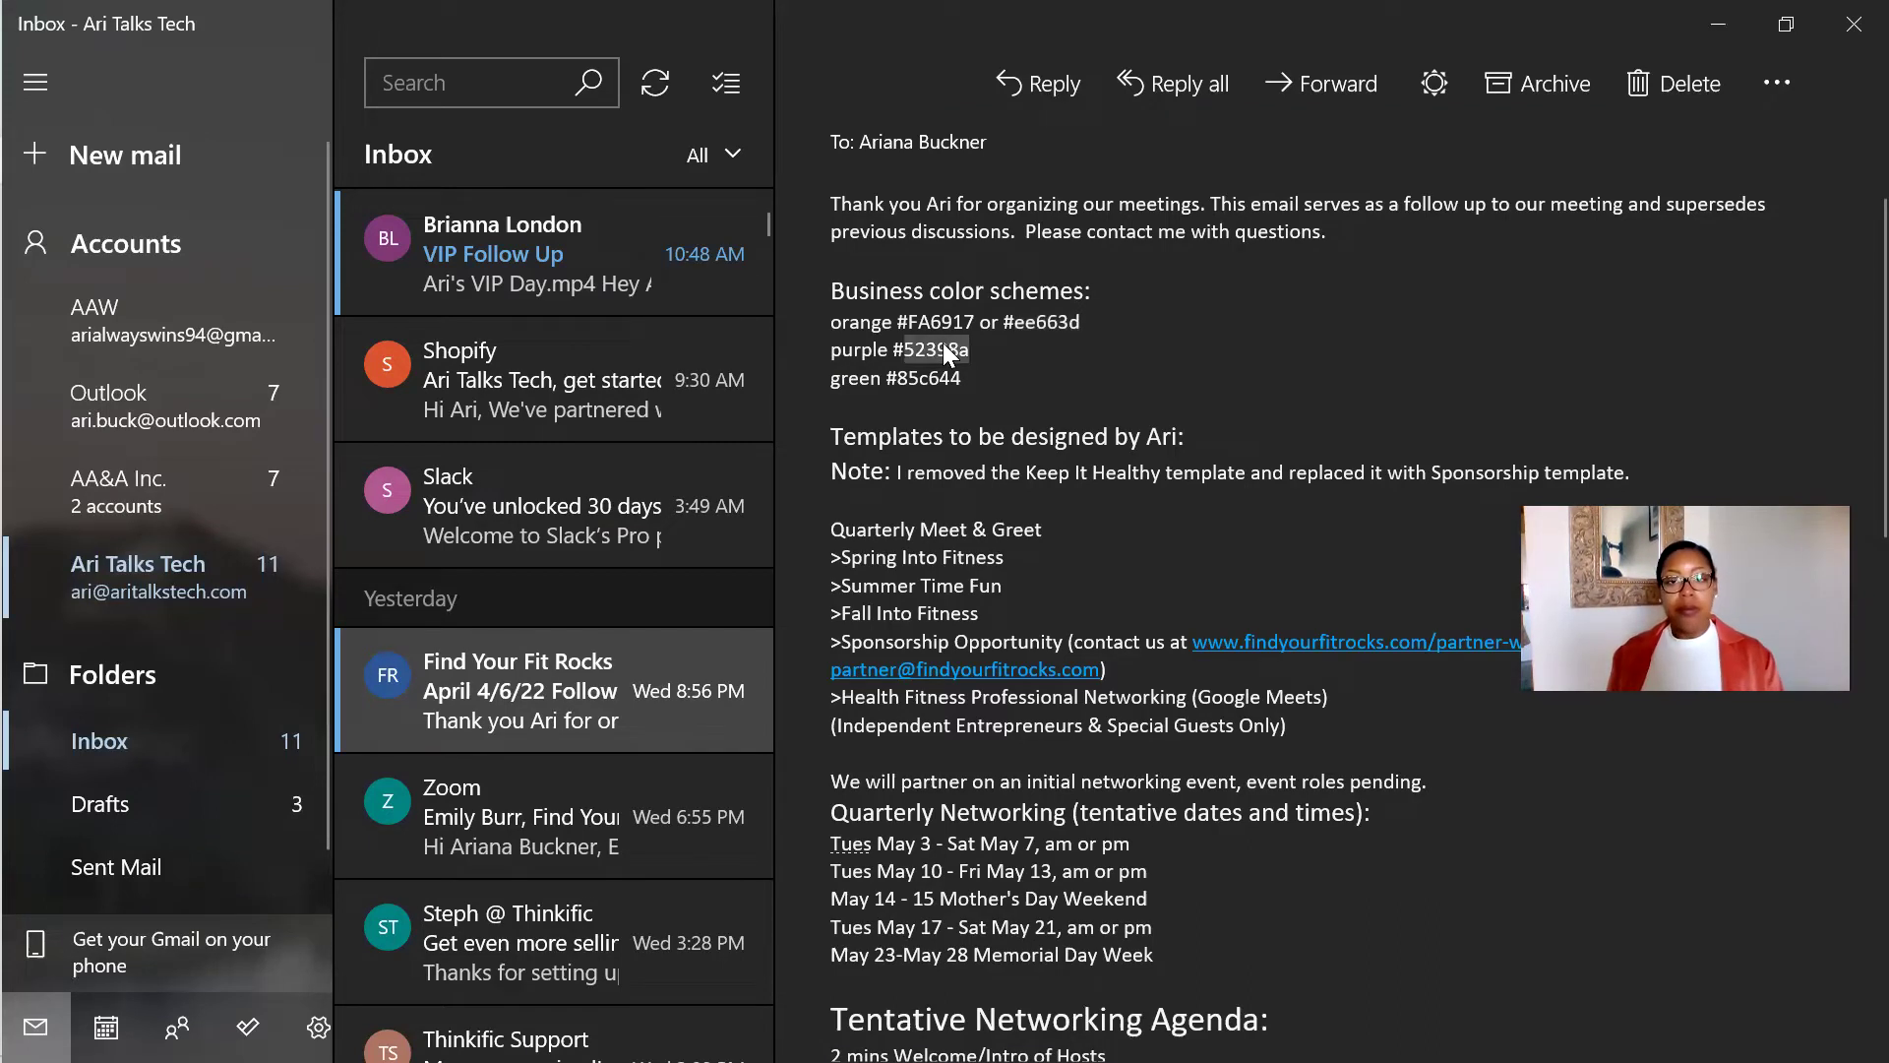
{"action": "double_click", "coordinate": [948, 377]}
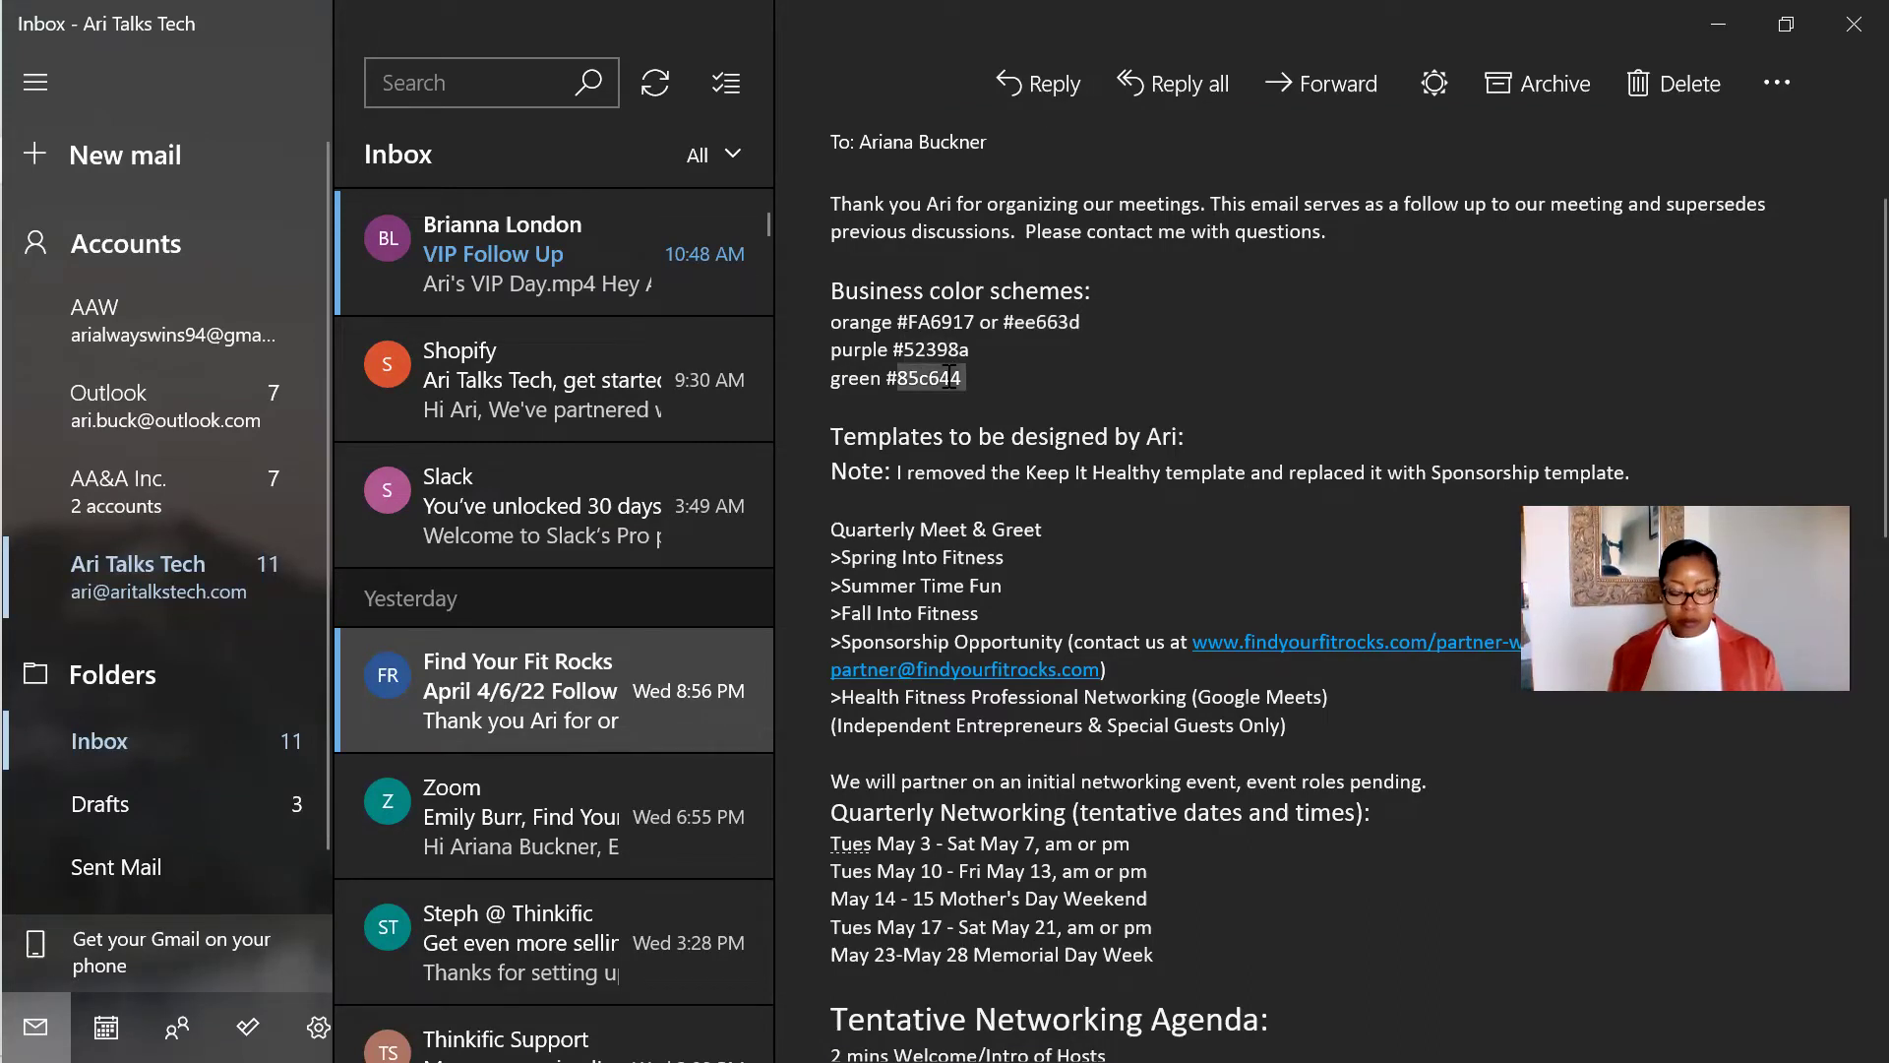
Return to Canva and set the third palette swatch to #85C644 from the clipboard history
{"action": "key", "text": "alt+Tab"}
{"action": "left_click", "coordinate": [900, 905]}
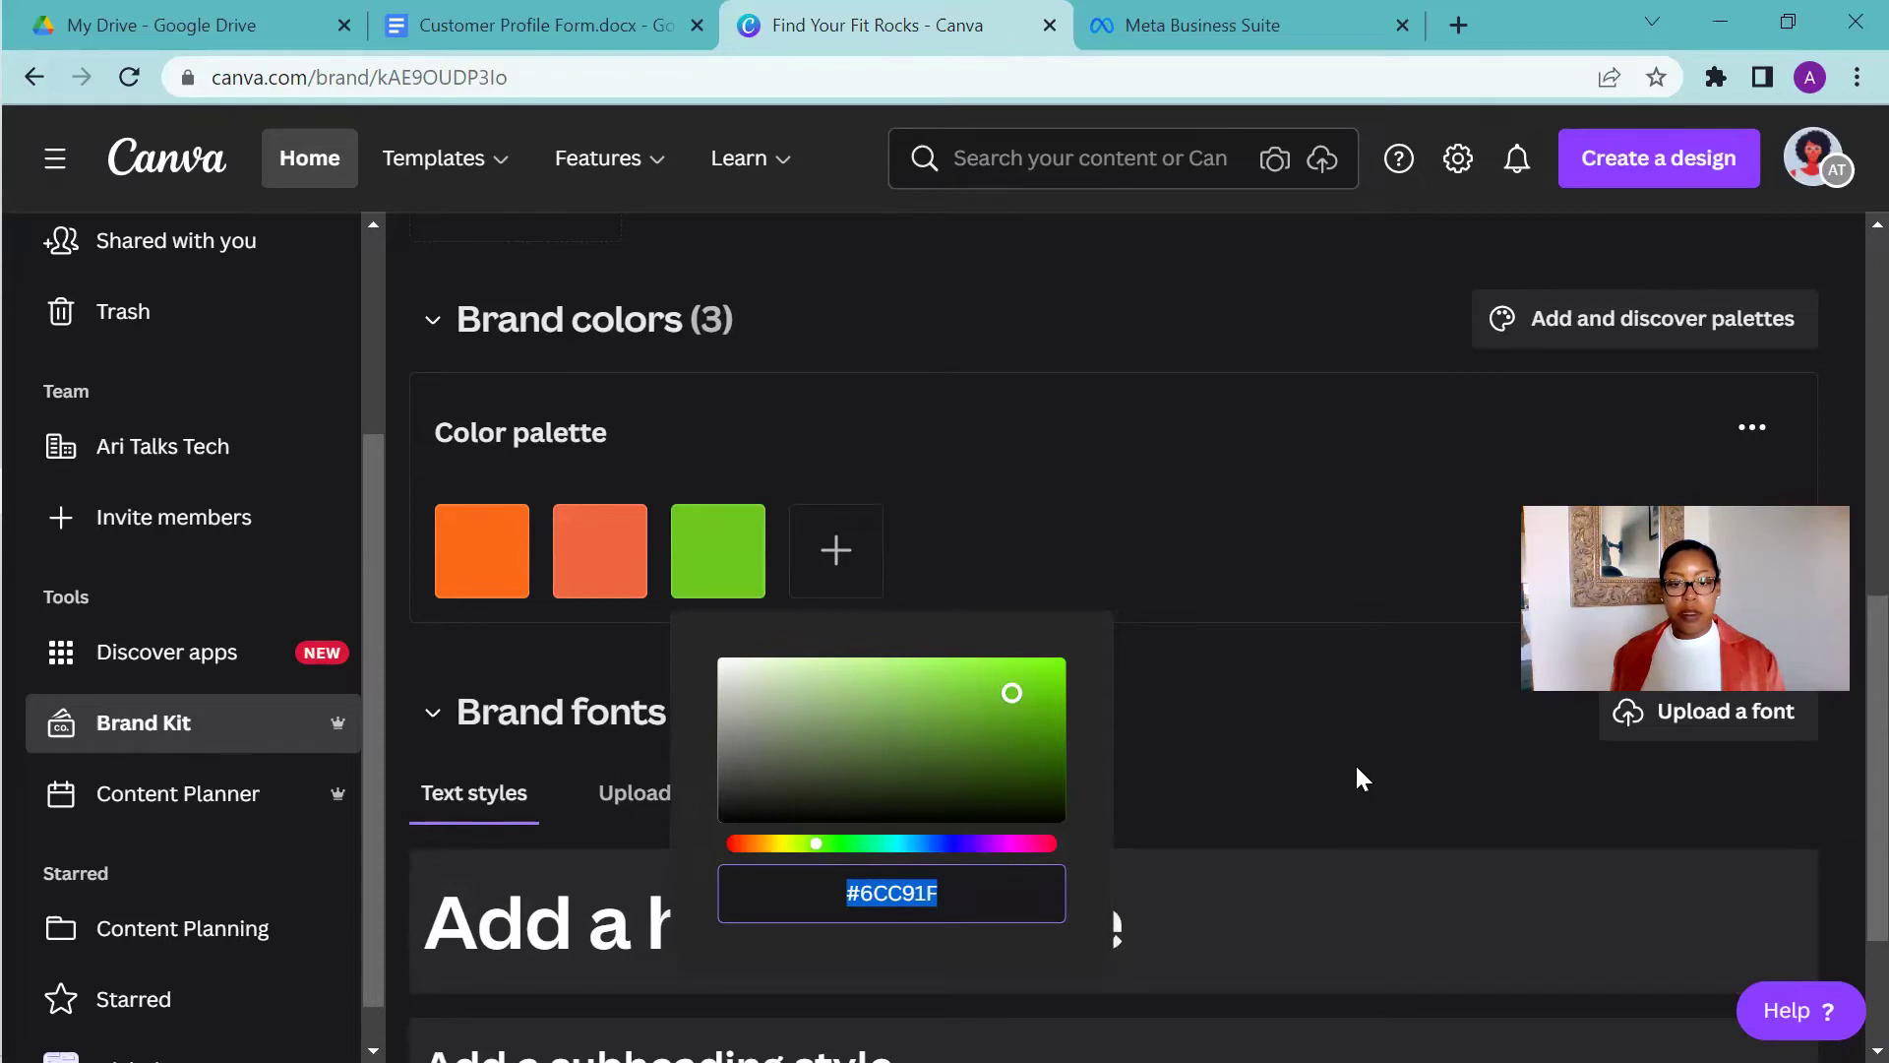
{"action": "key", "text": "alt+Tab"}
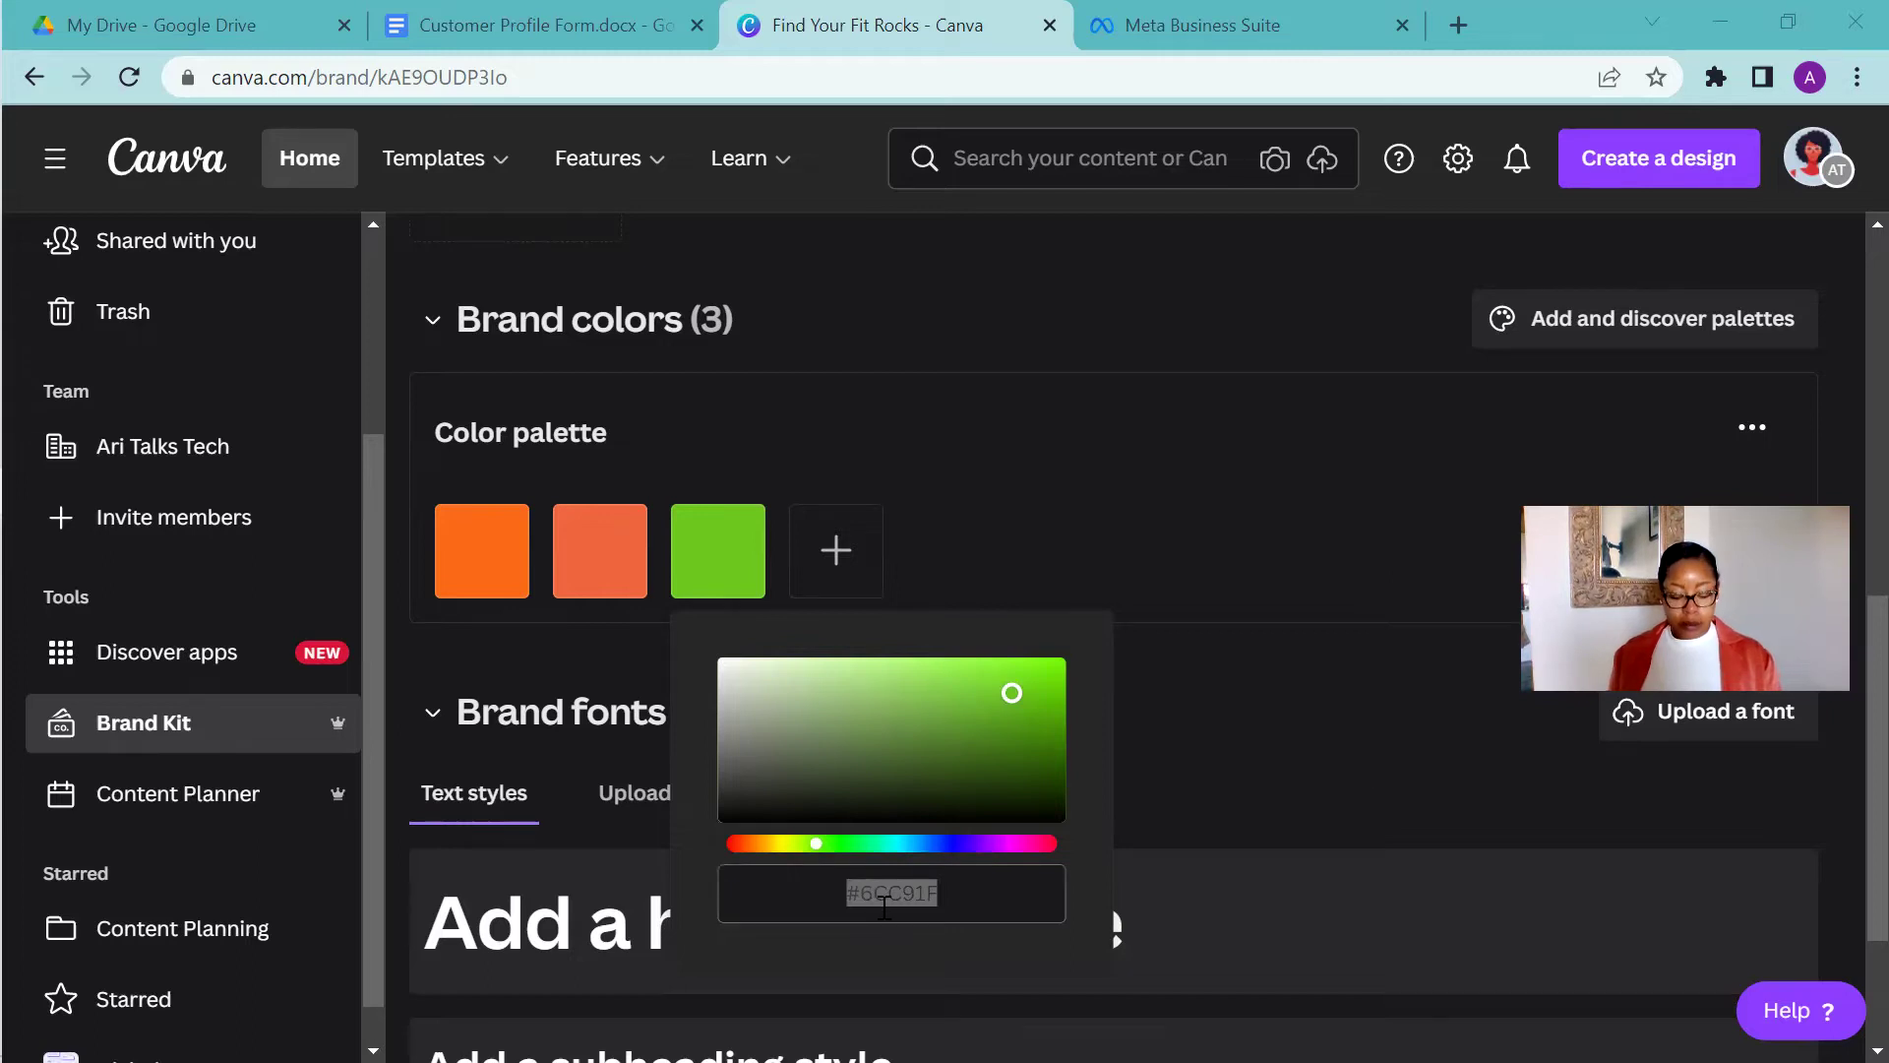
{"action": "key", "text": "super+v"}
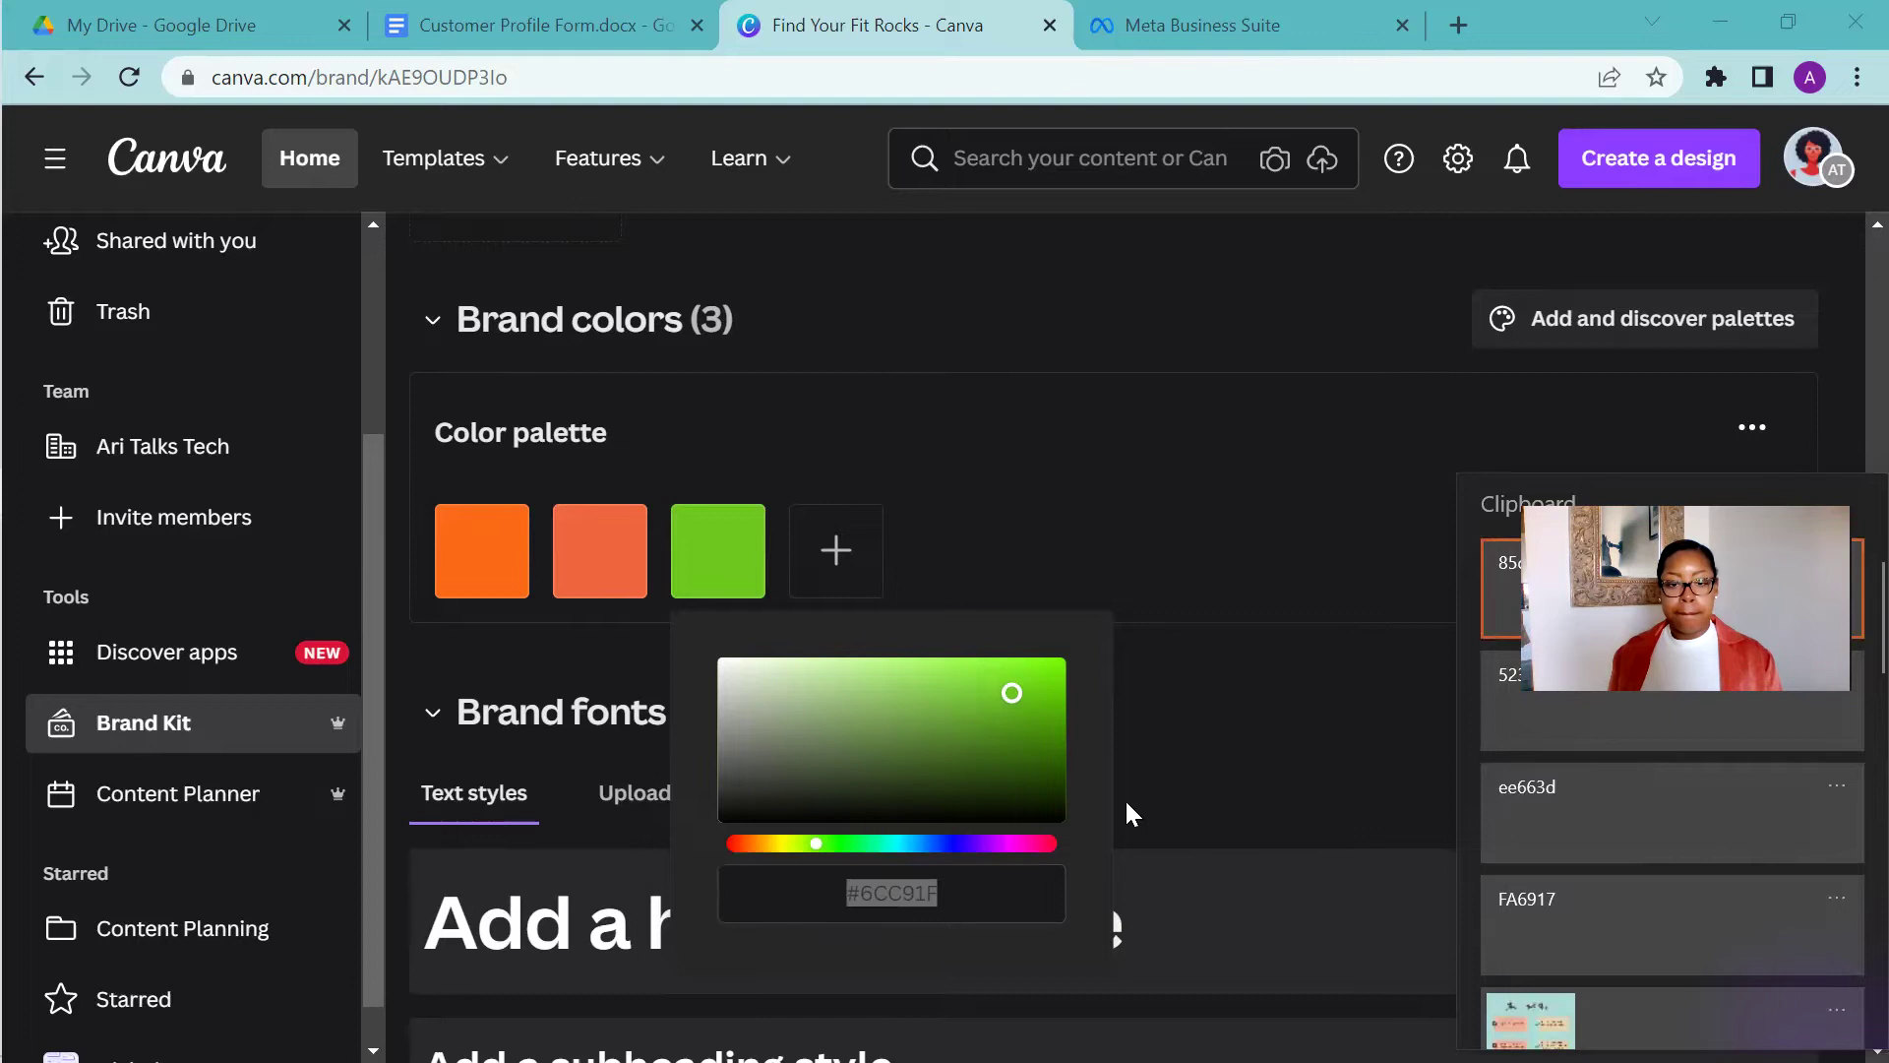
{"action": "key", "text": "Escape"}
{"action": "left_click", "coordinate": [906, 893]}
{"action": "double_click", "coordinate": [906, 895]}
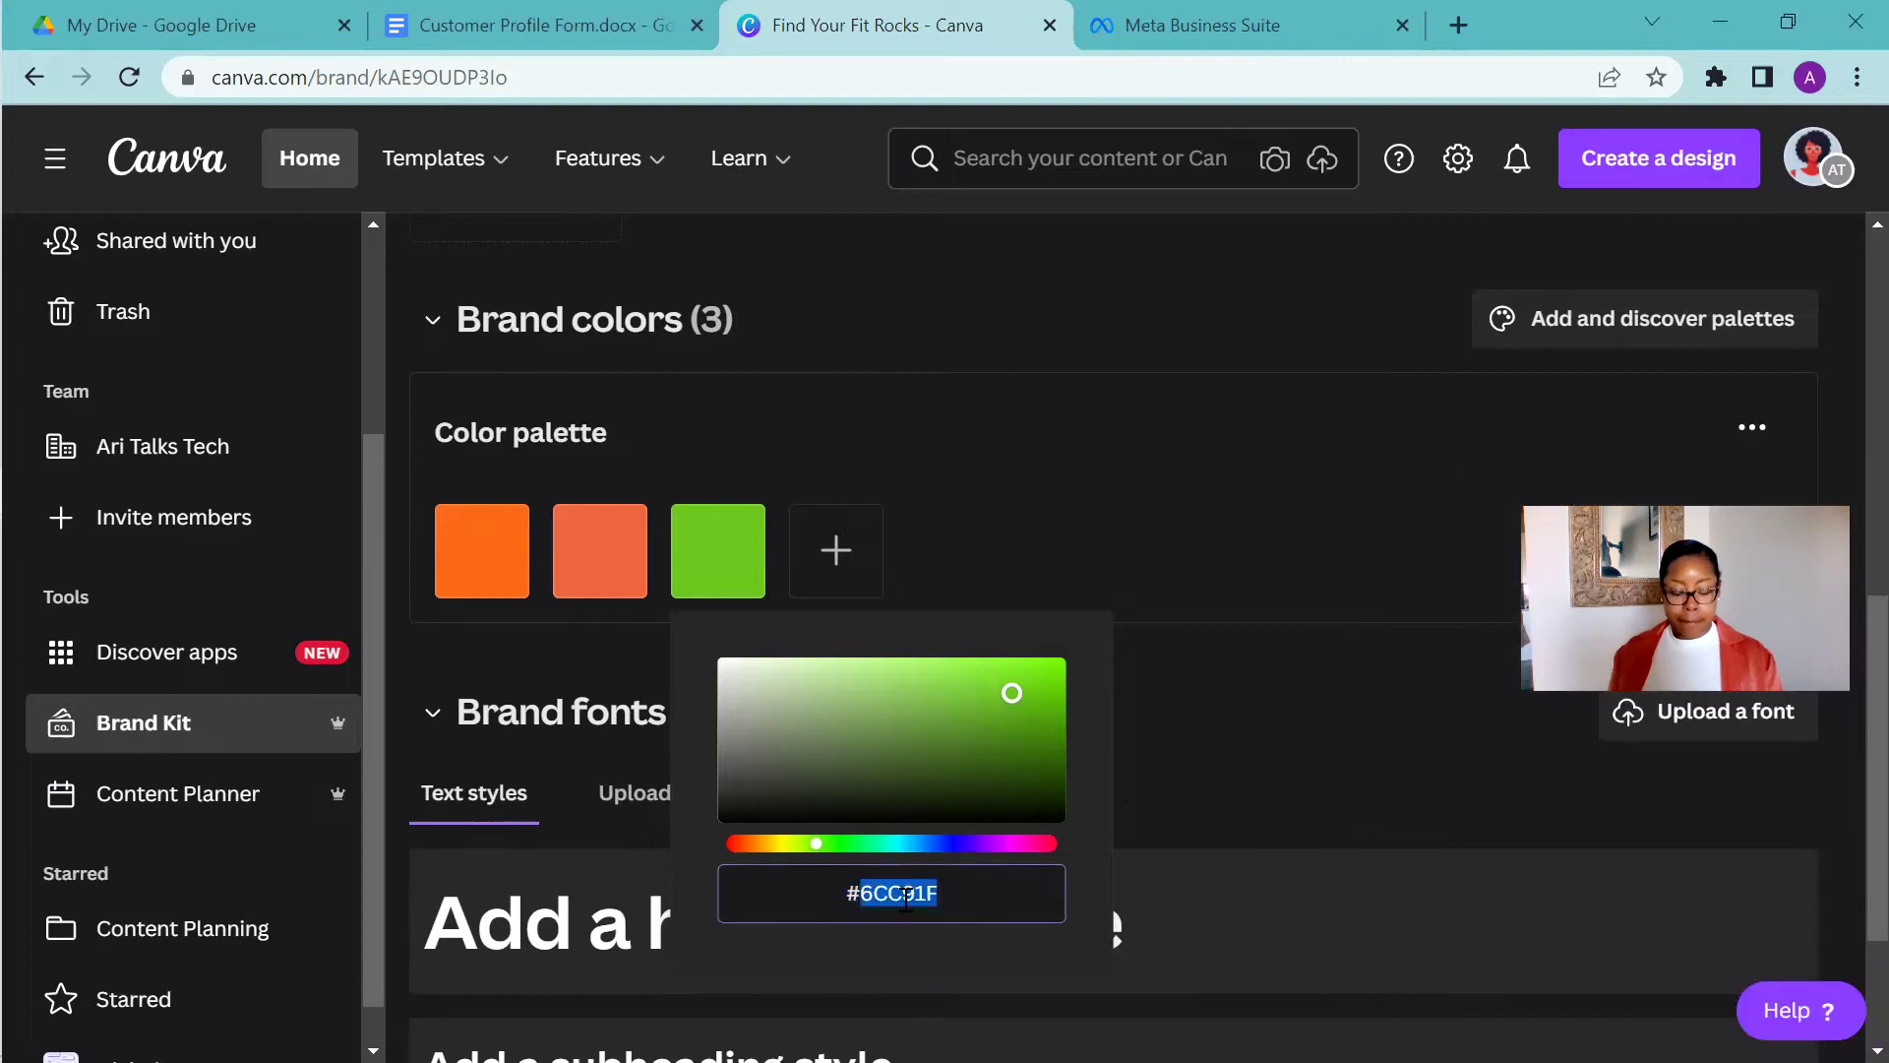
{"action": "key", "text": "super+v"}
{"action": "left_click", "coordinate": [1084, 433]}
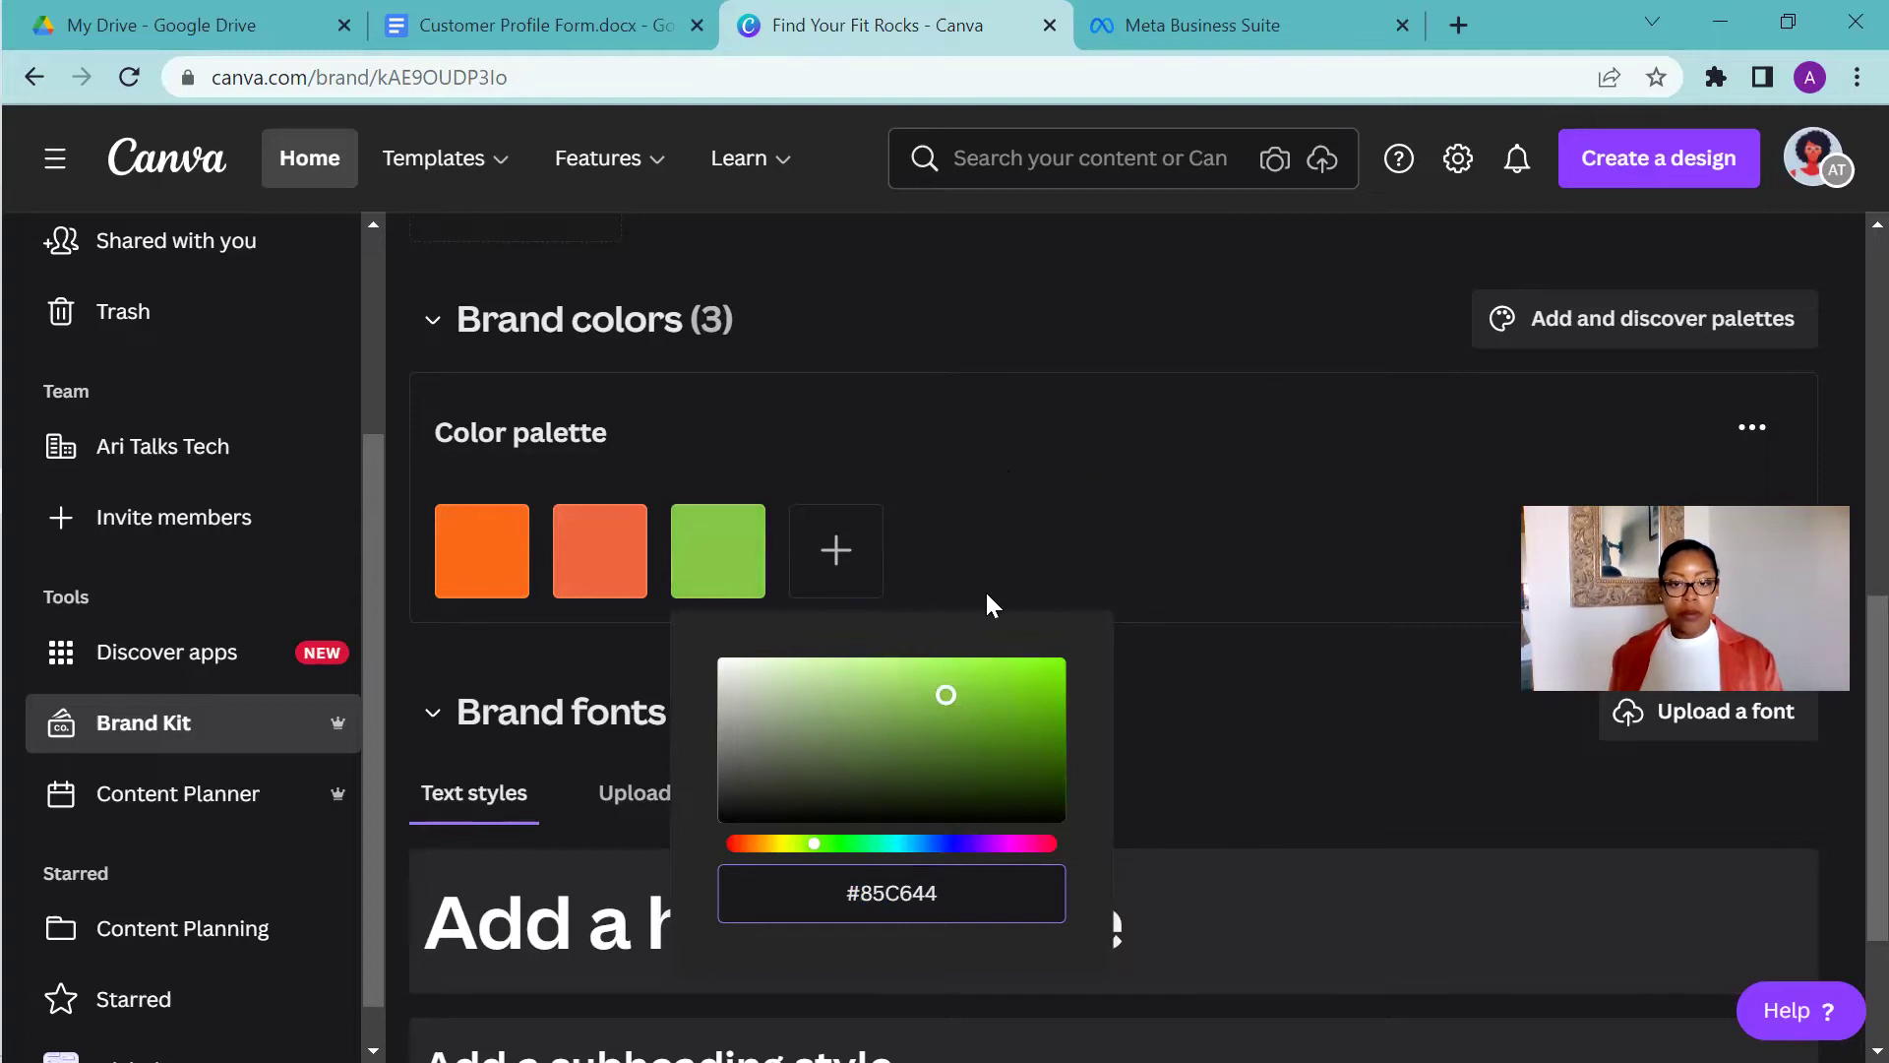
{"action": "left_click", "coordinate": [945, 571]}
Add a fourth palette swatch and set it to the purple #52398A from the clipboard history
{"action": "left_click", "coordinate": [835, 550]}
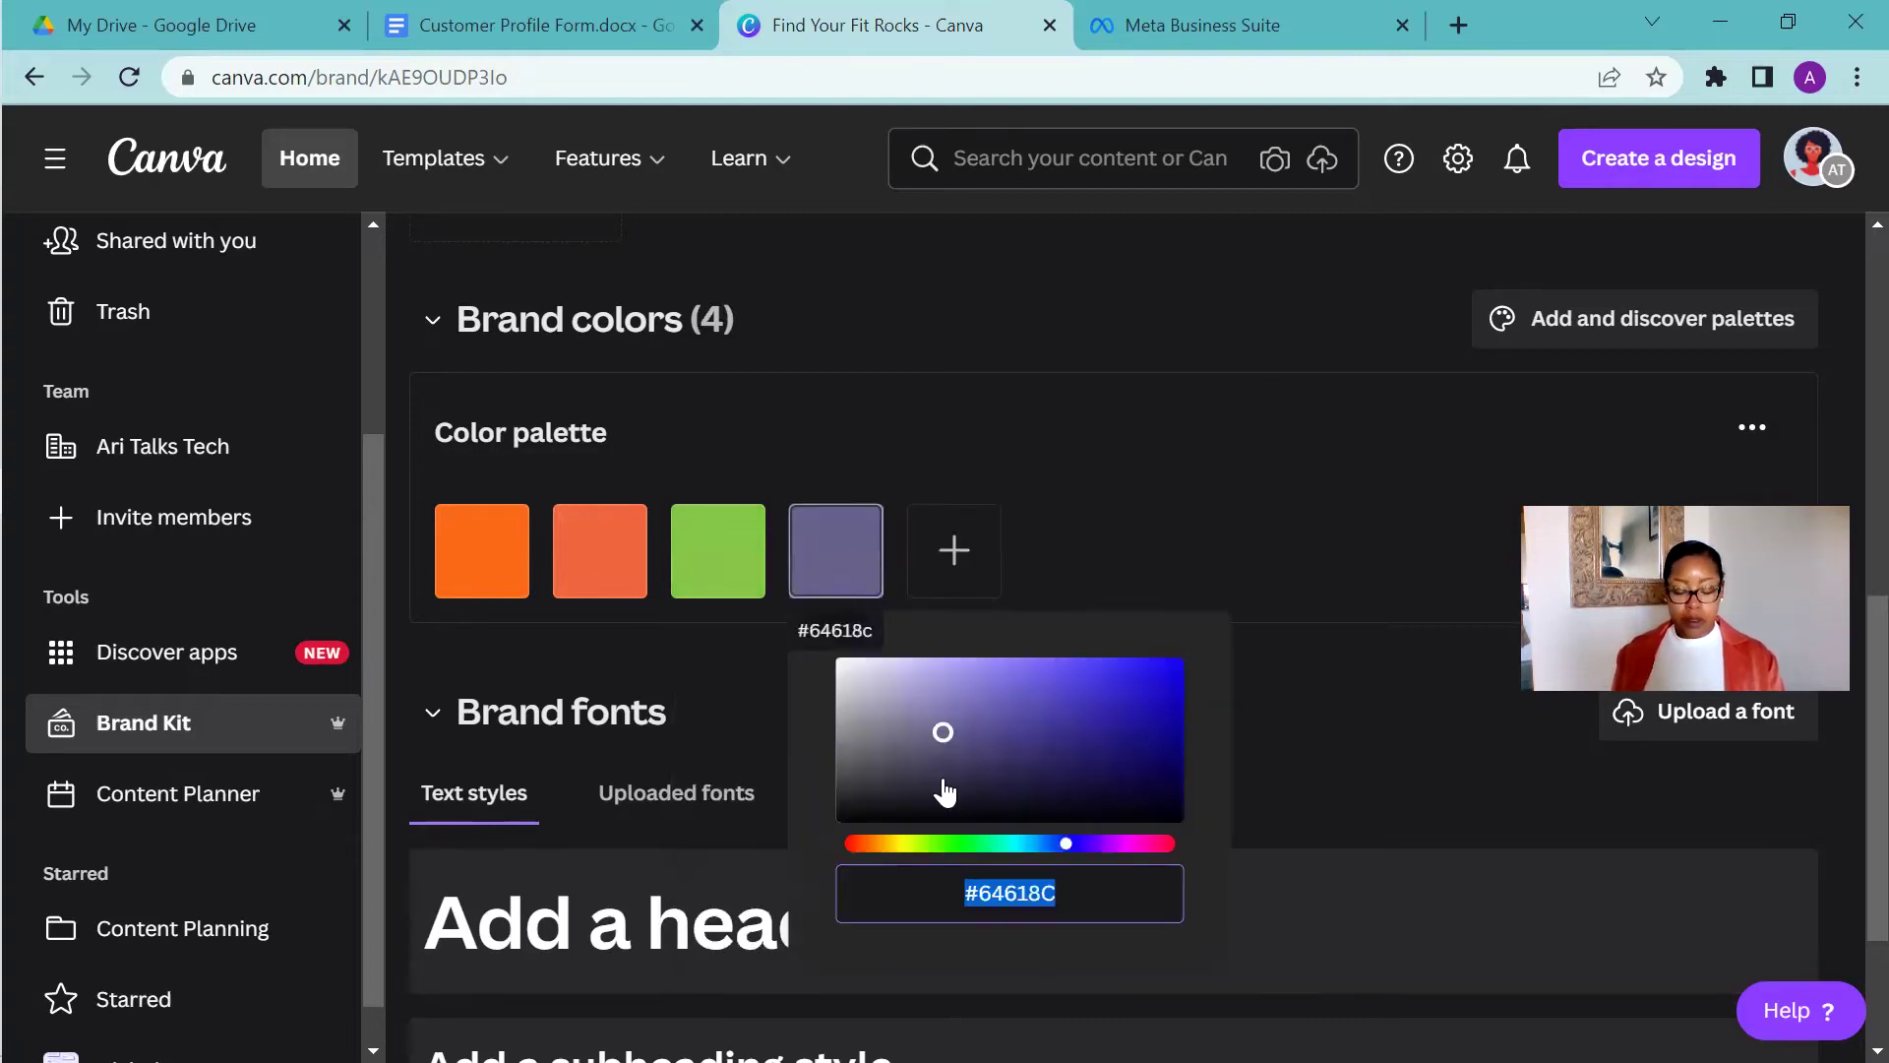
{"action": "left_click", "coordinate": [1035, 874]}
{"action": "double_click", "coordinate": [1041, 897]}
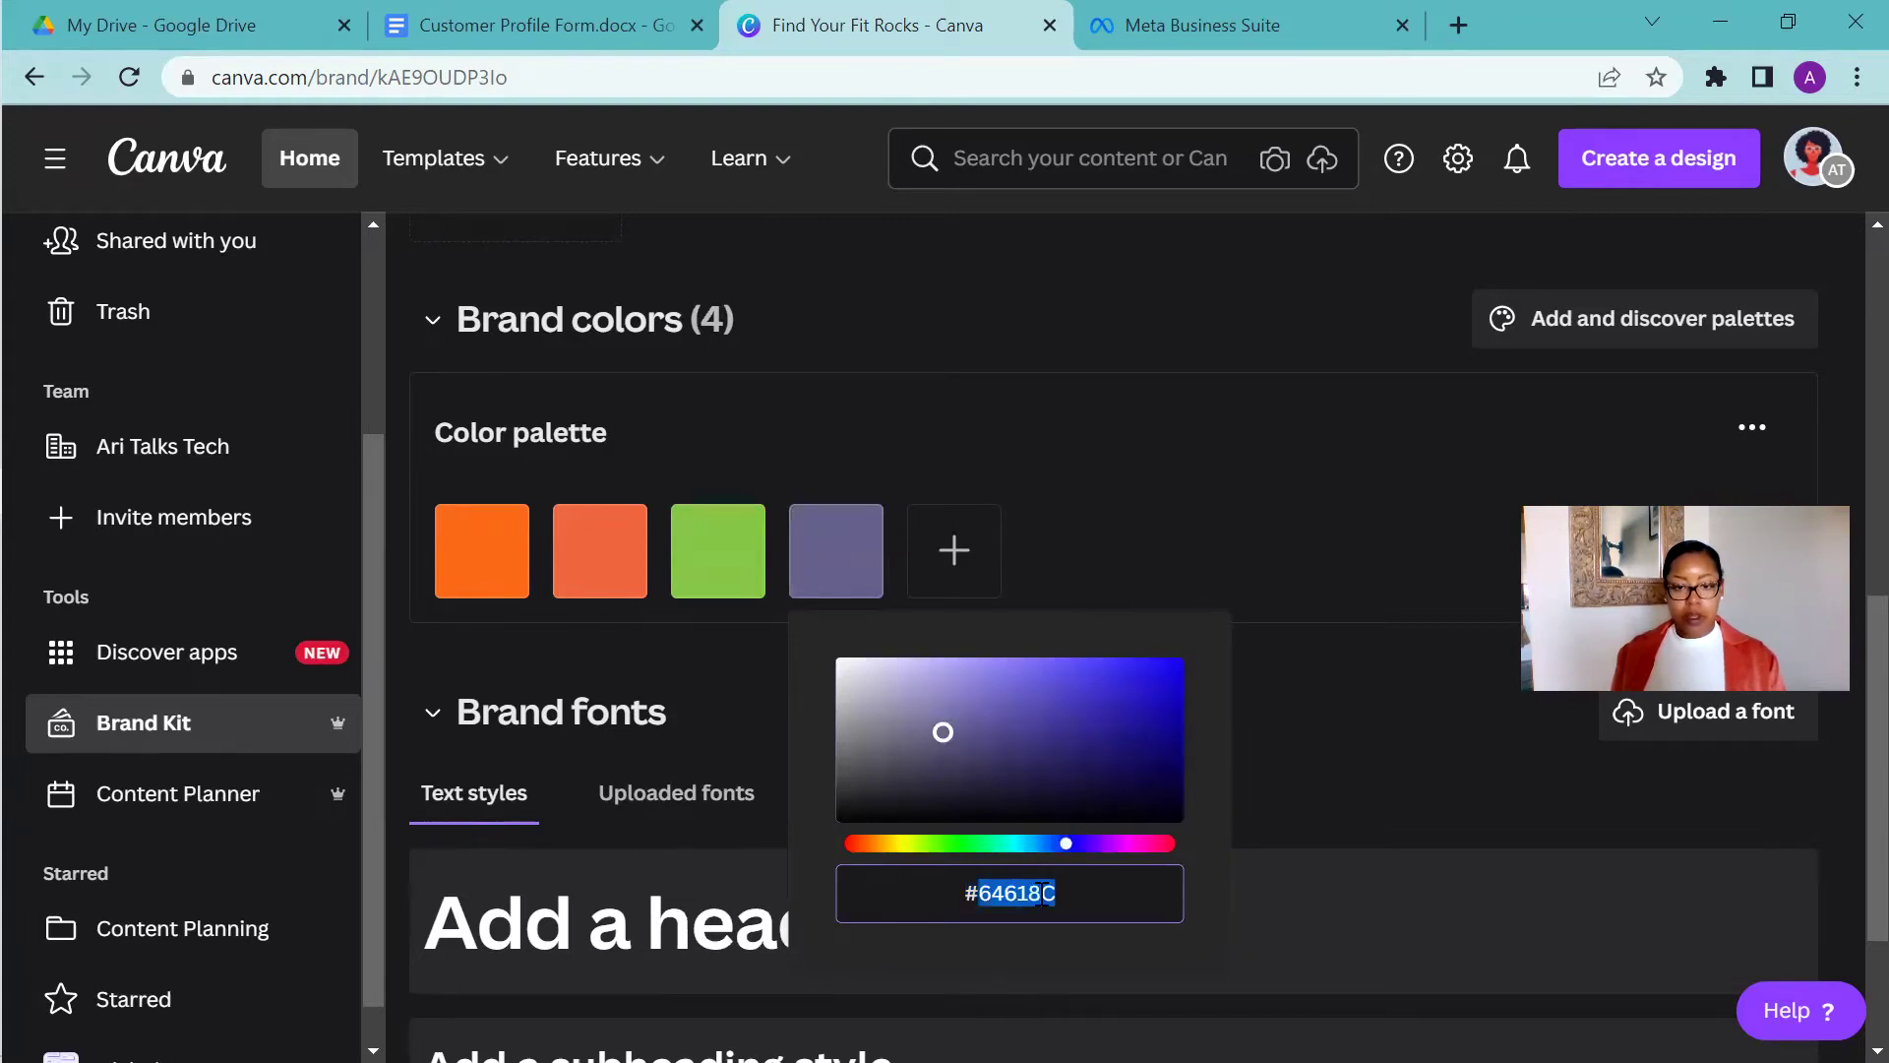
{"action": "key", "text": "super+v"}
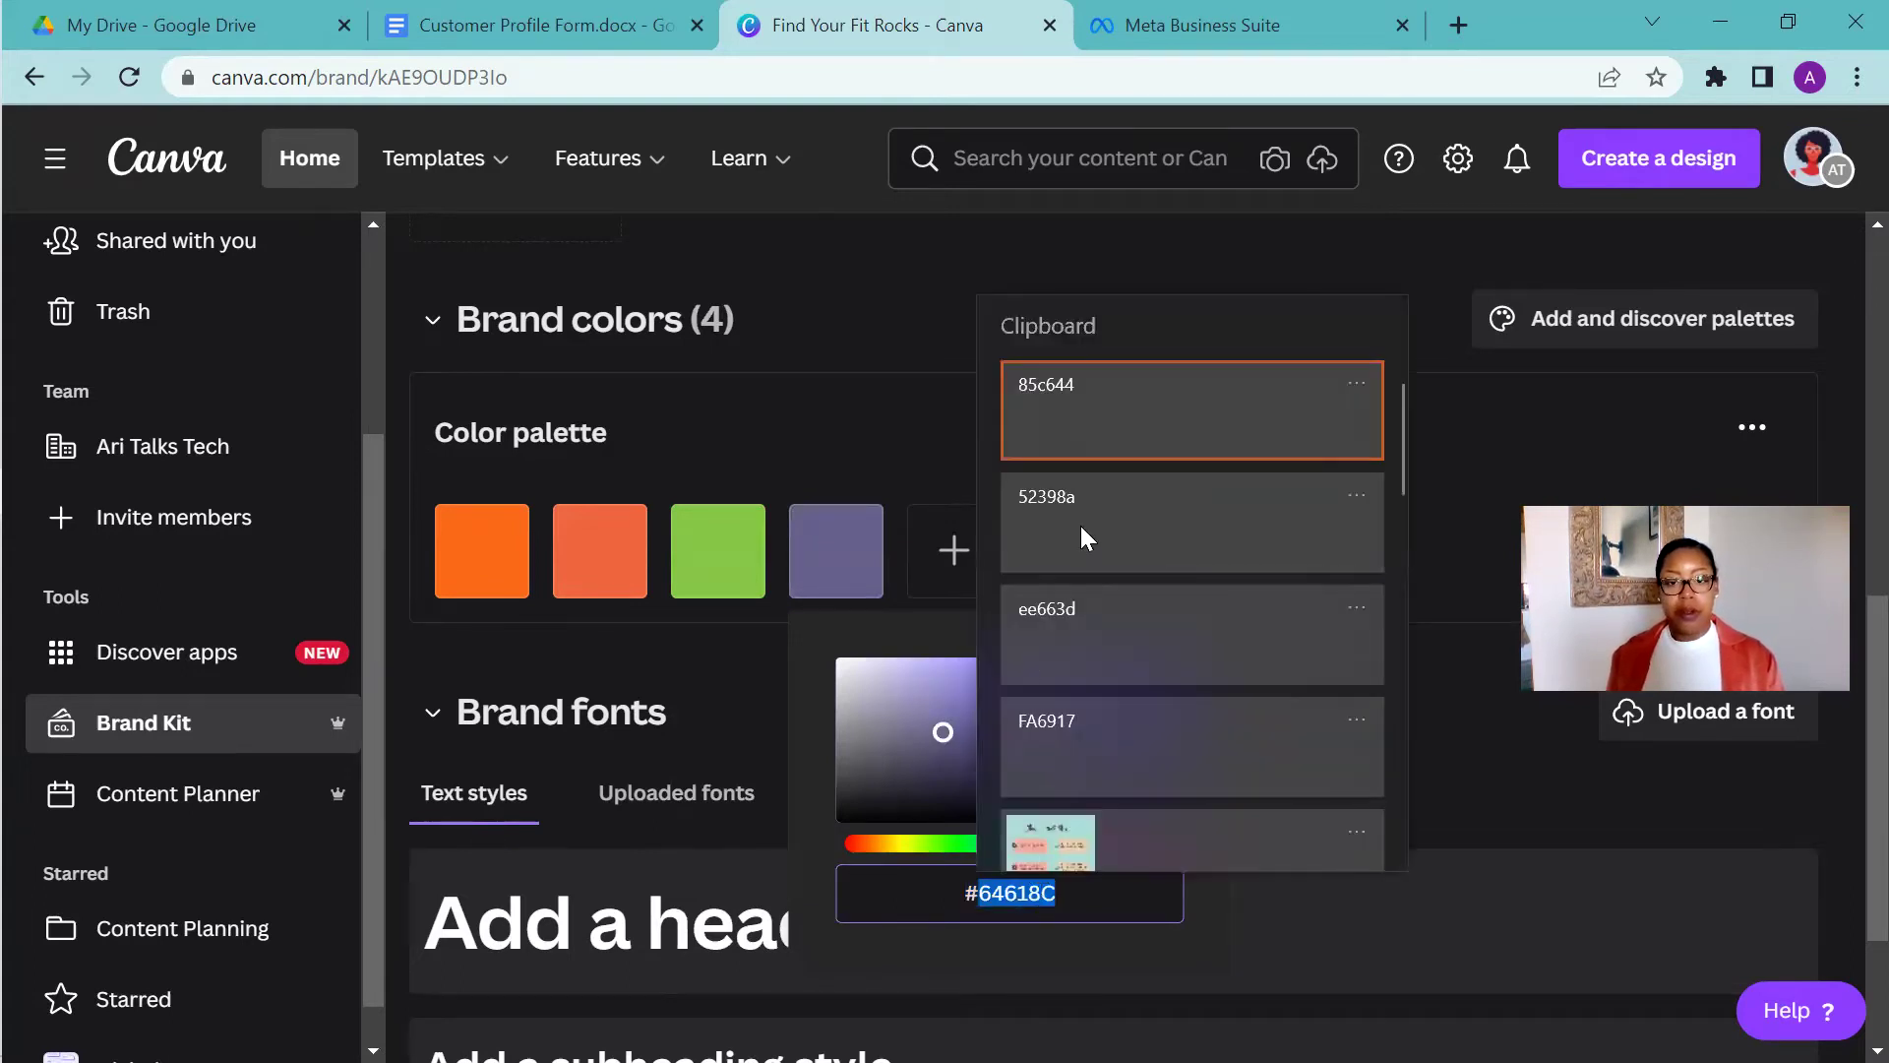
{"action": "left_click", "coordinate": [1080, 532]}
{"action": "left_click", "coordinate": [1146, 582]}
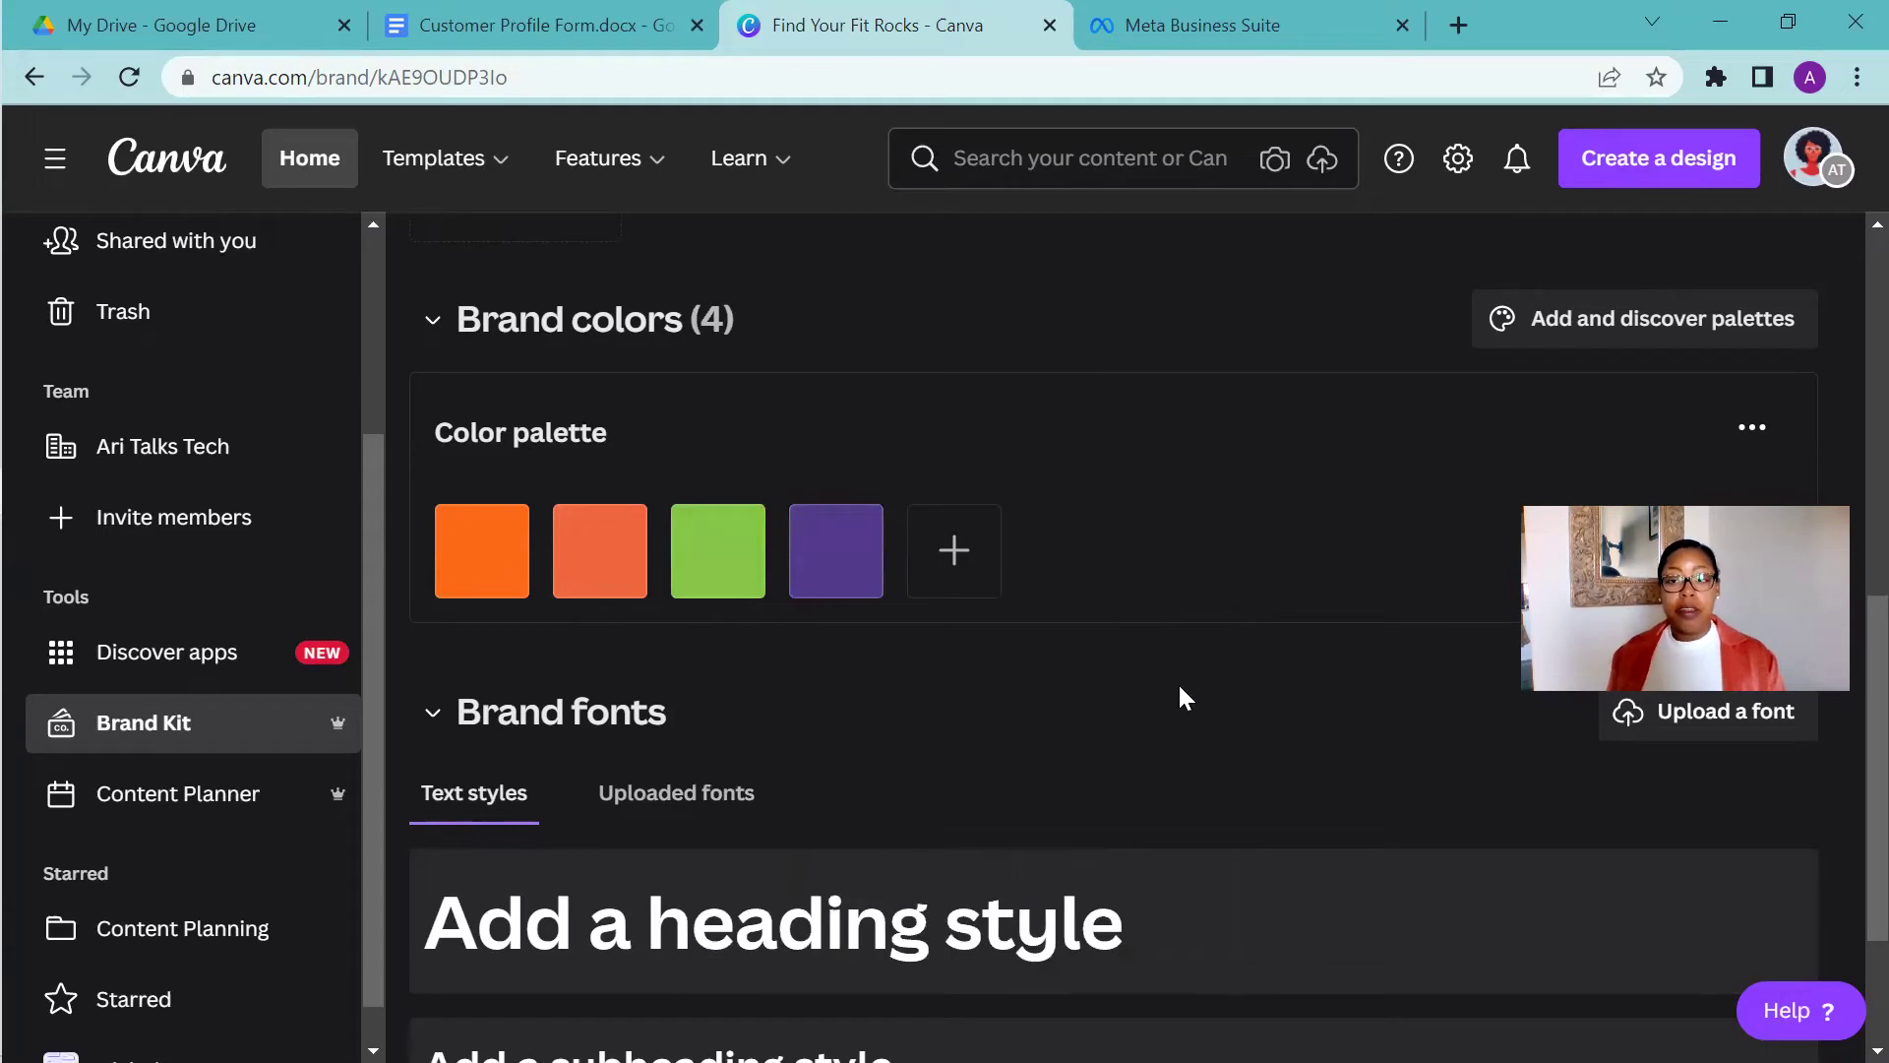
Look over the Brand Kit's color palette and the heading, subheading and body text styles under brand fonts
{"action": "scroll", "coordinate": [1128, 716], "scroll_direction": "down", "scroll_amount": 2}
{"action": "scroll", "coordinate": [1129, 718], "scroll_direction": "up", "scroll_amount": 10}
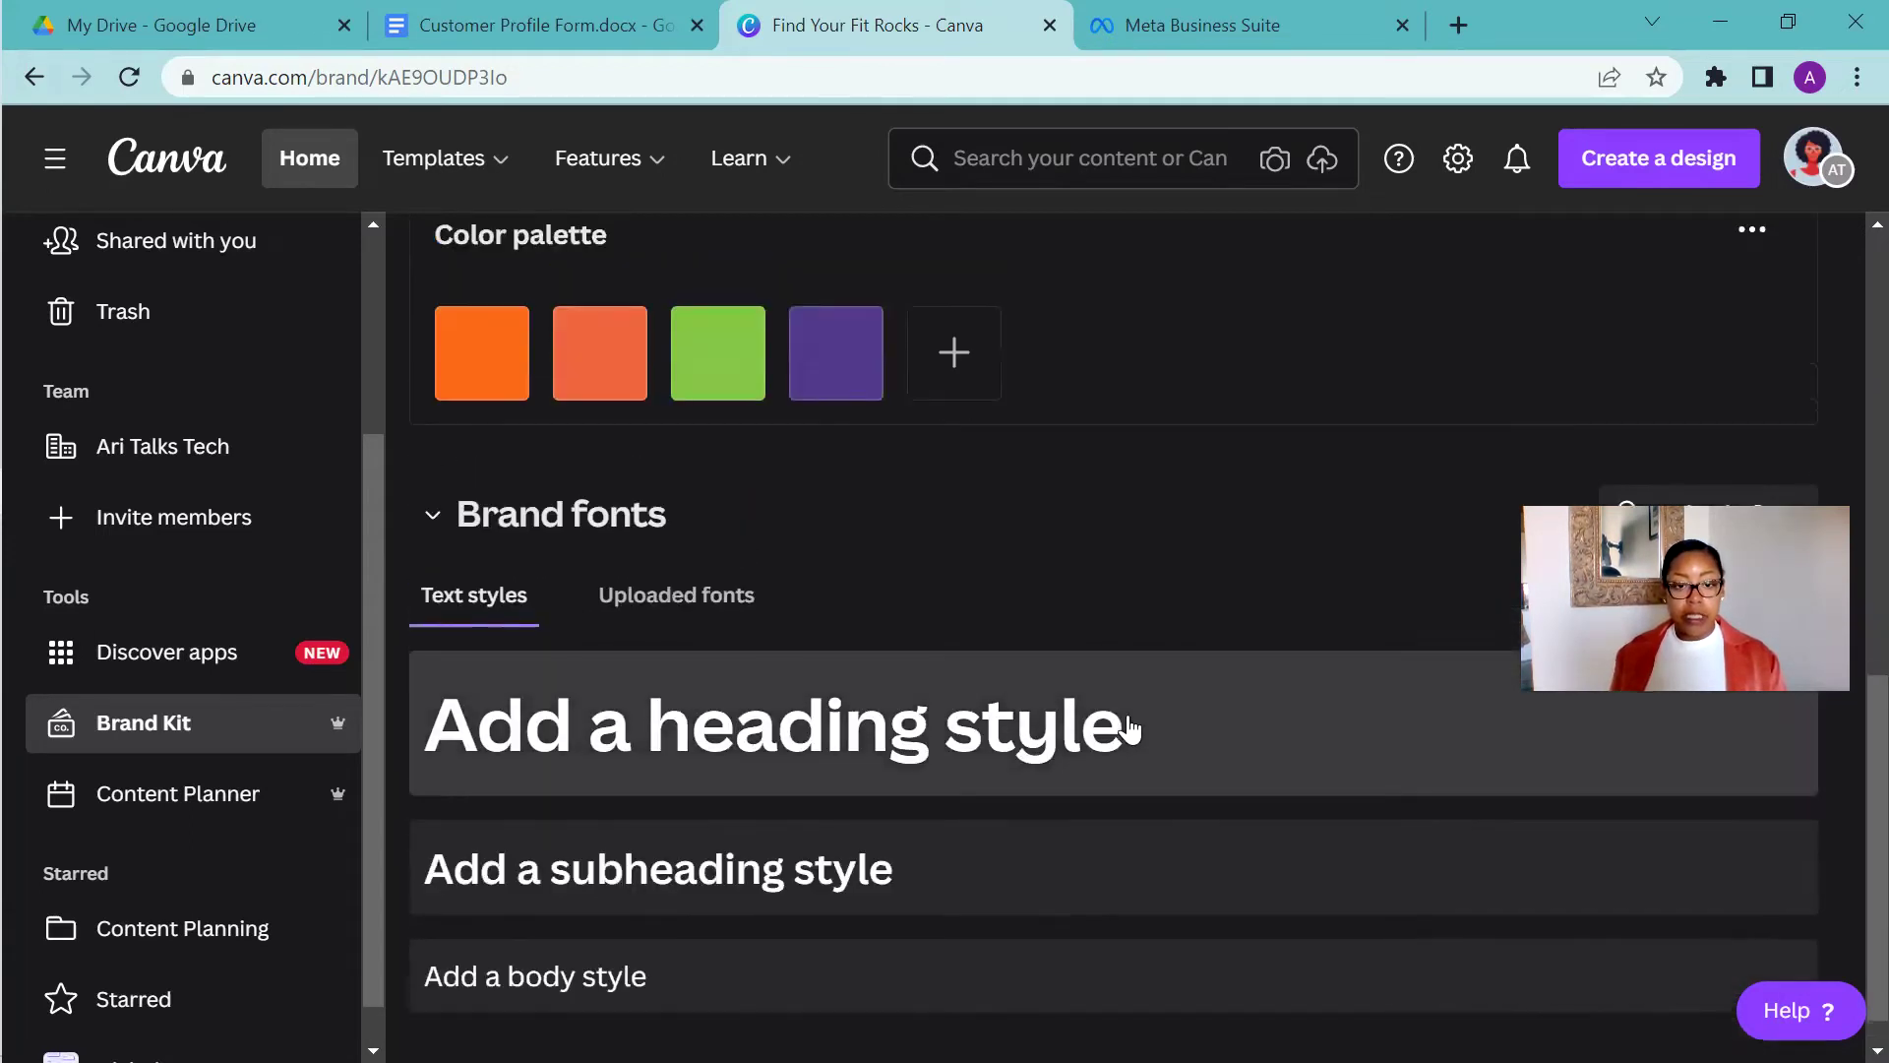
{"action": "scroll", "coordinate": [1129, 729], "scroll_direction": "down", "scroll_amount": 10}
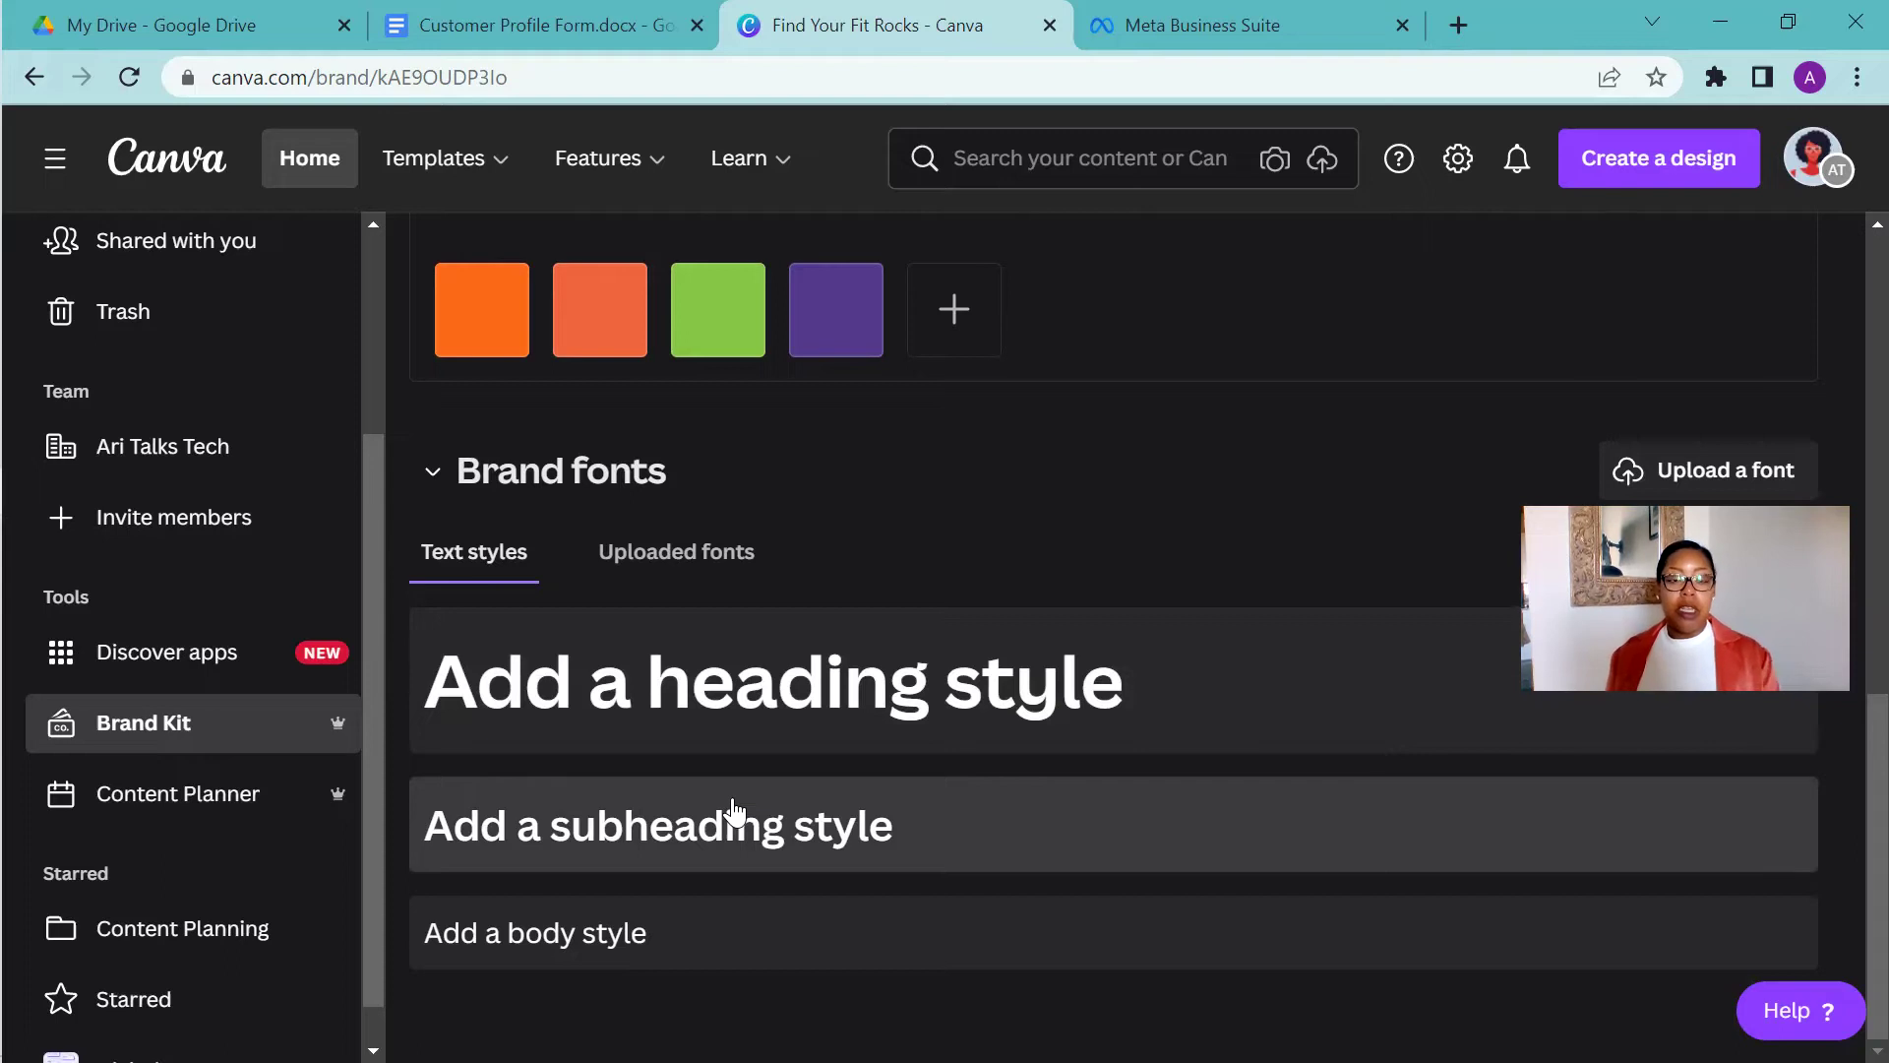
{"action": "scroll", "coordinate": [753, 798], "scroll_direction": "up", "scroll_amount": 2}
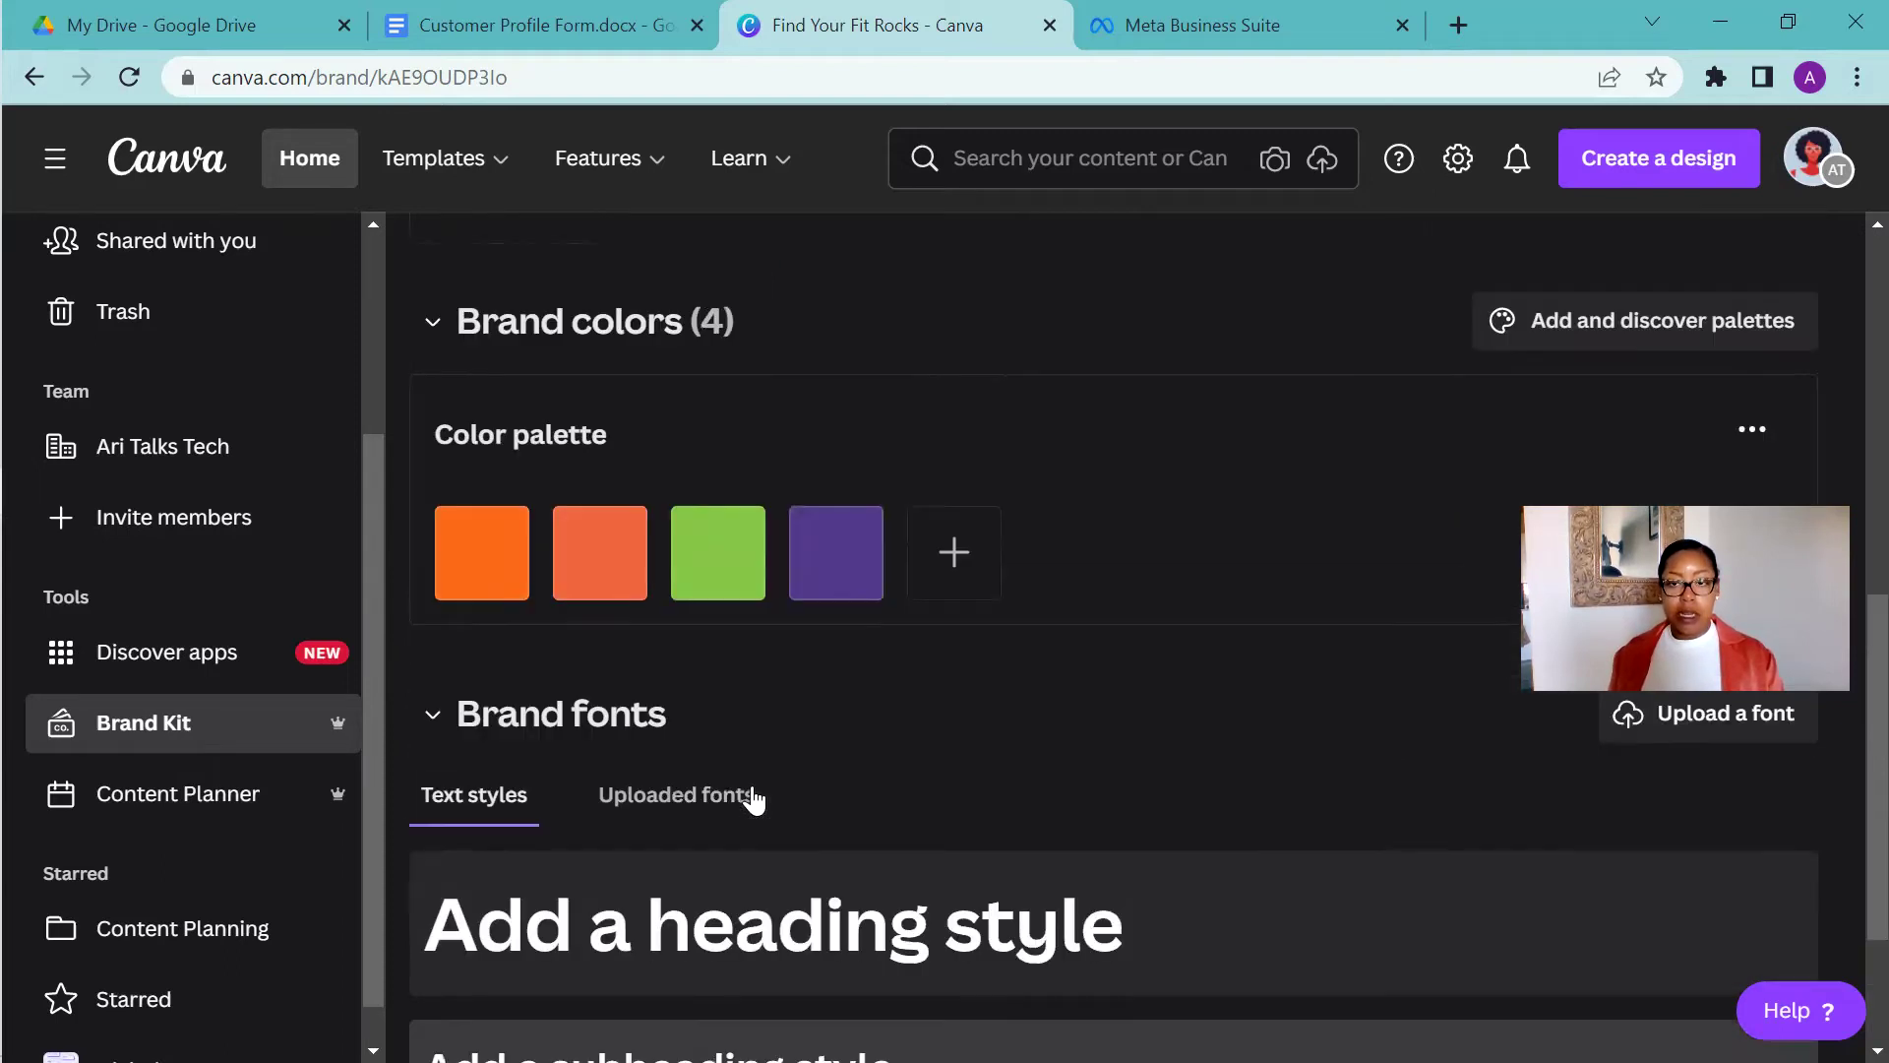
{"action": "scroll", "coordinate": [752, 799], "scroll_direction": "up", "scroll_amount": 1}
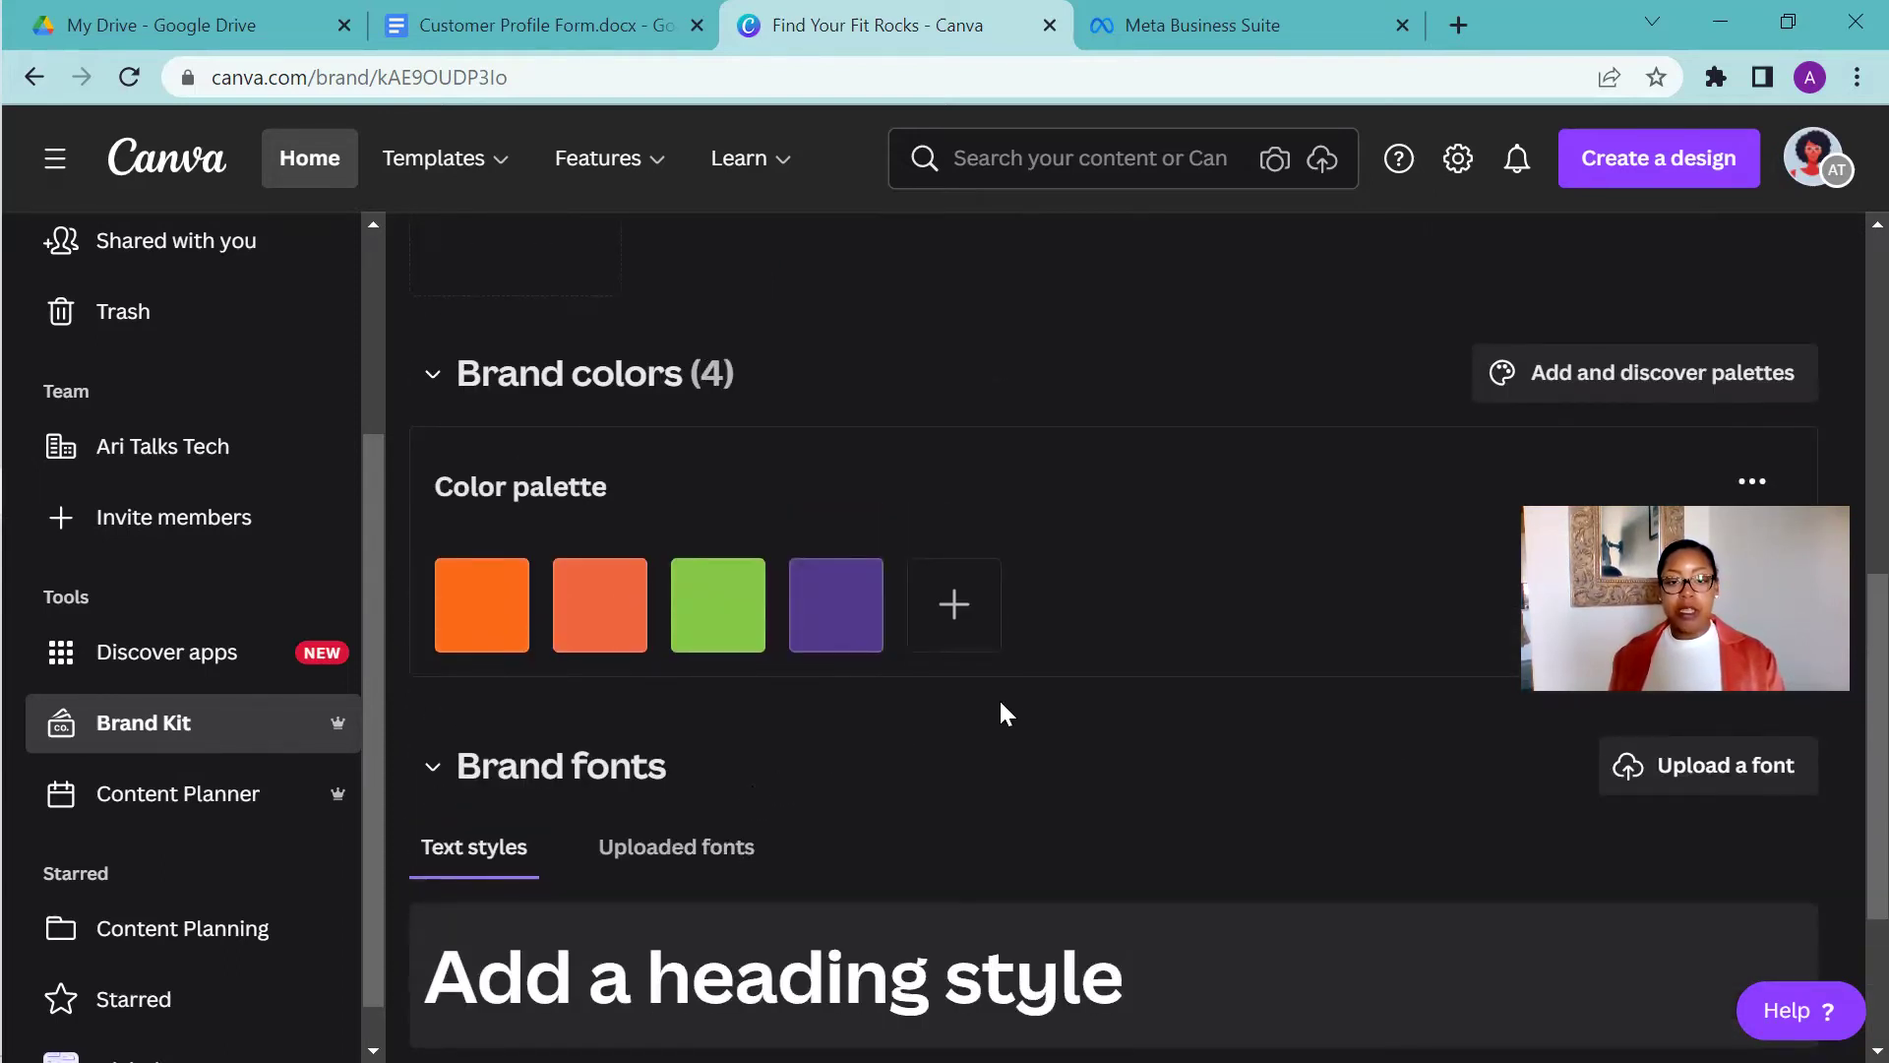
{"action": "scroll", "coordinate": [1061, 537], "scroll_direction": "down", "scroll_amount": 3}
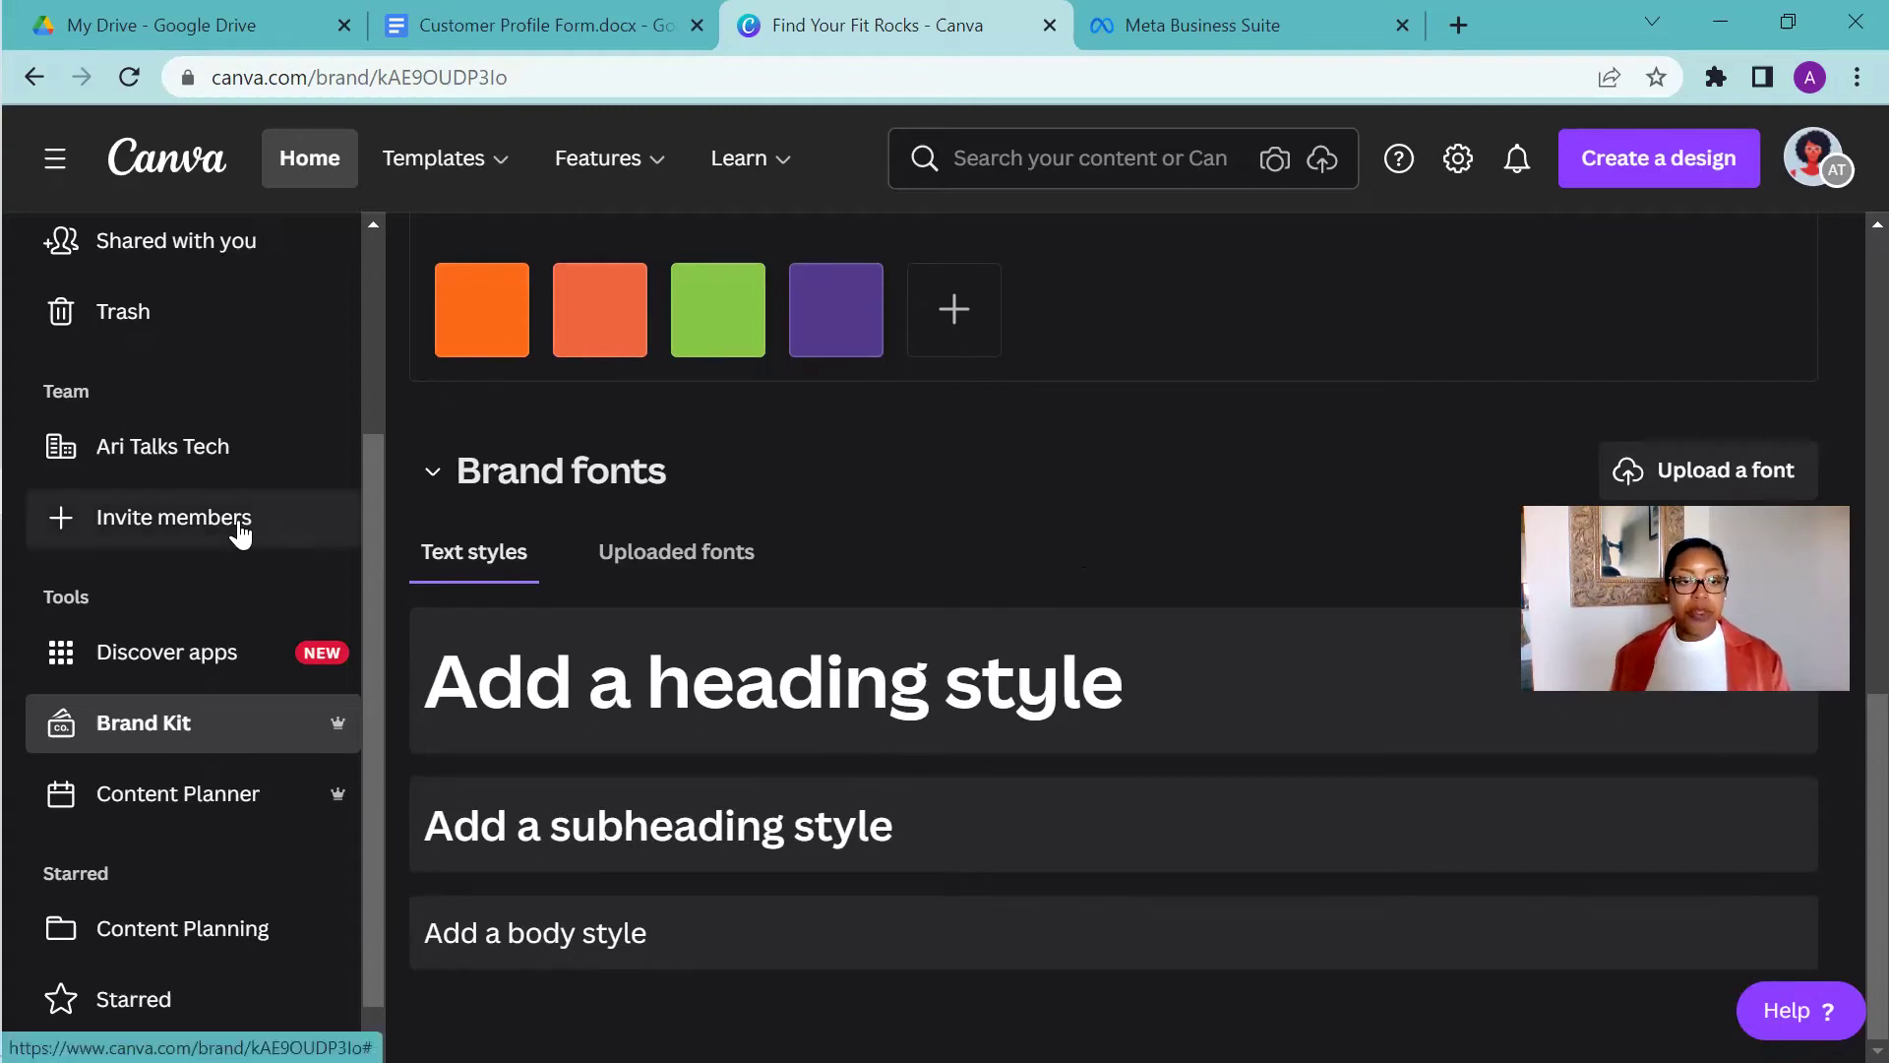
Leave the Brand Kit for the Canva home page and open BossBabe Template Kit from the recent designs
{"action": "scroll", "coordinate": [240, 532], "scroll_direction": "up", "scroll_amount": 3}
{"action": "left_click", "coordinate": [215, 411]}
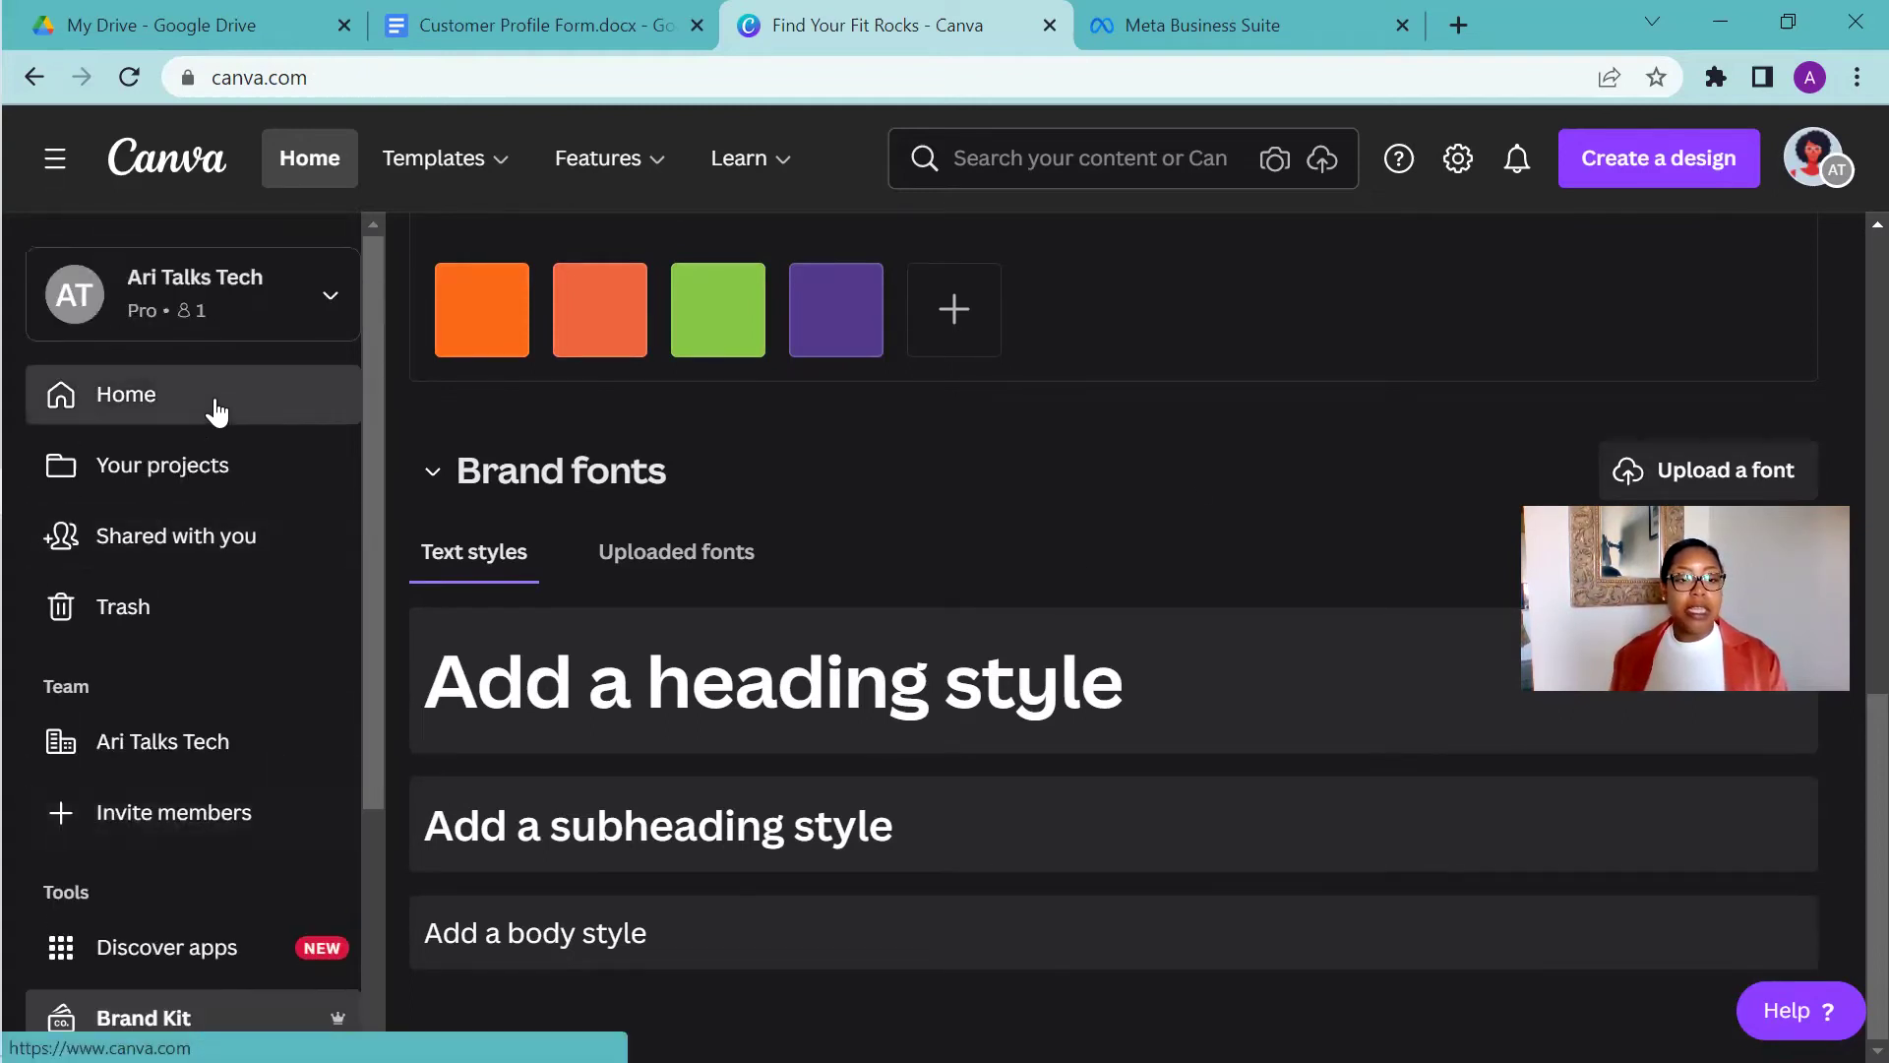
{"action": "scroll", "coordinate": [829, 616], "scroll_direction": "down", "scroll_amount": 2}
{"action": "scroll", "coordinate": [829, 617], "scroll_direction": "down", "scroll_amount": 6}
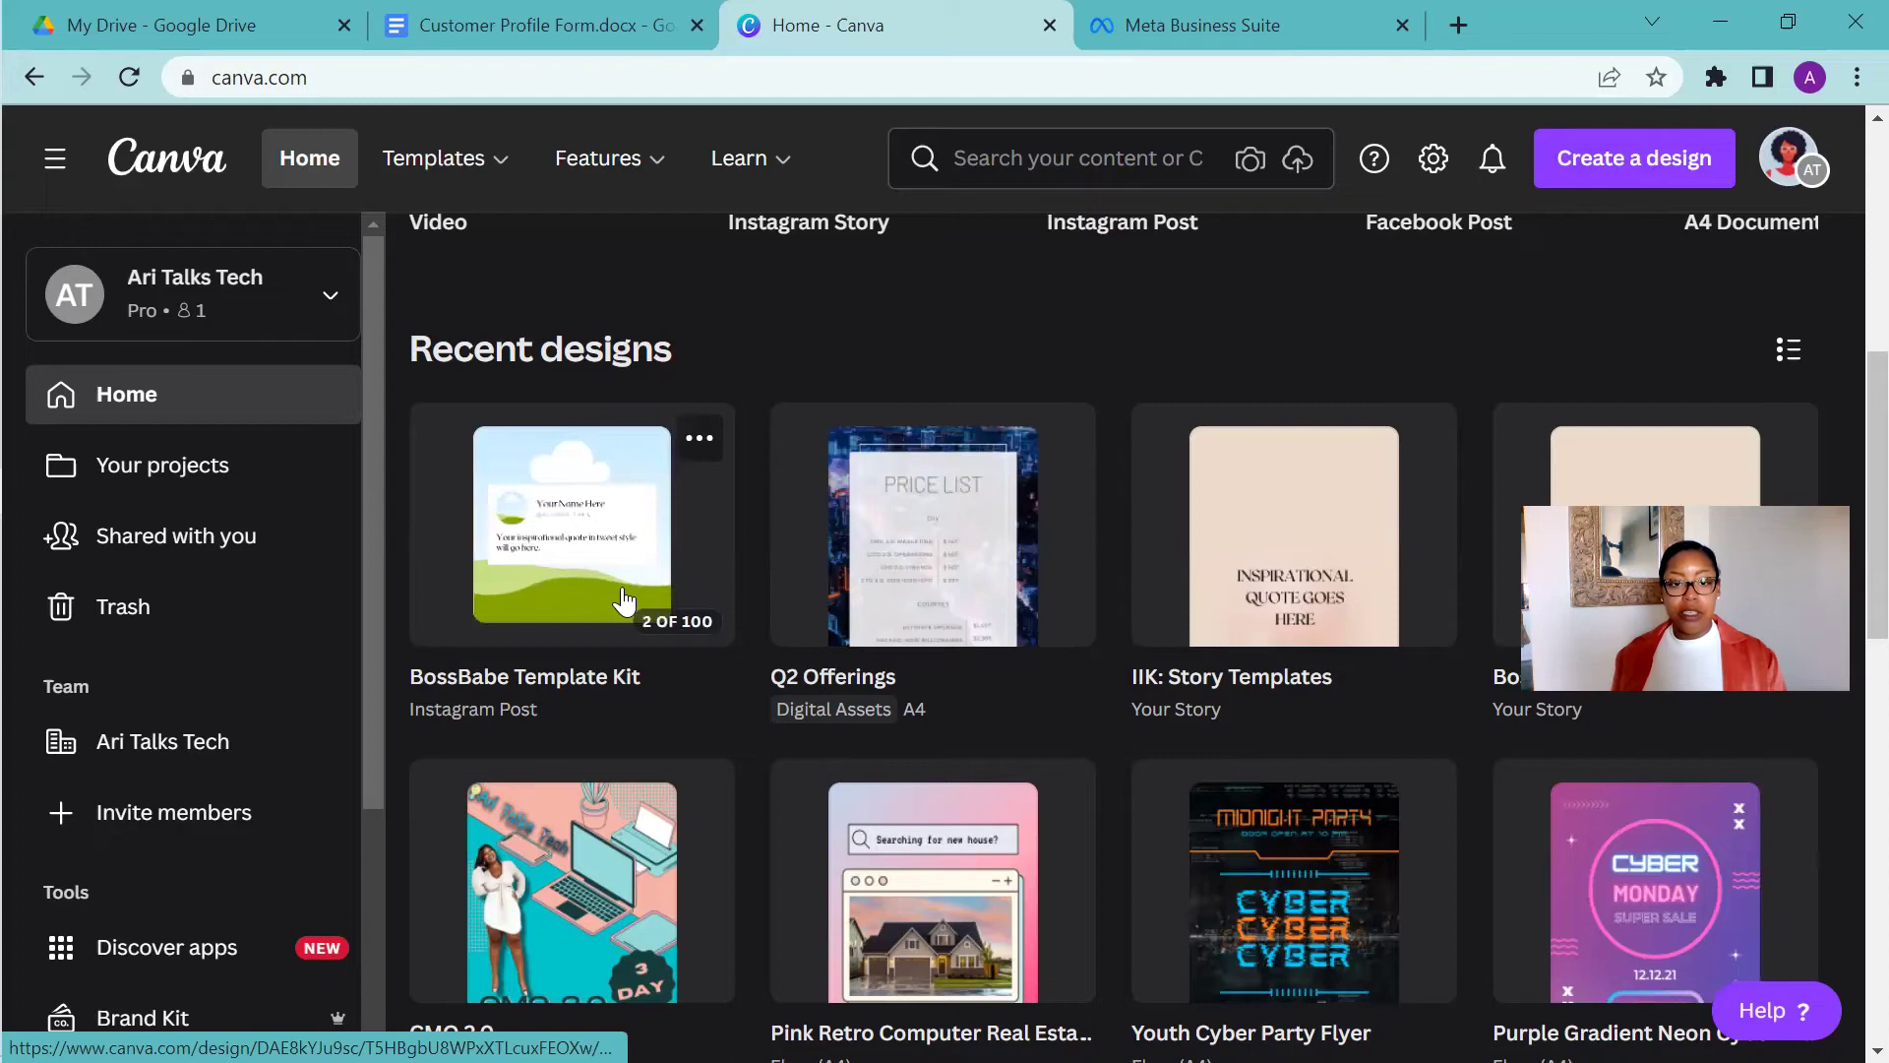
{"action": "left_click", "coordinate": [623, 599]}
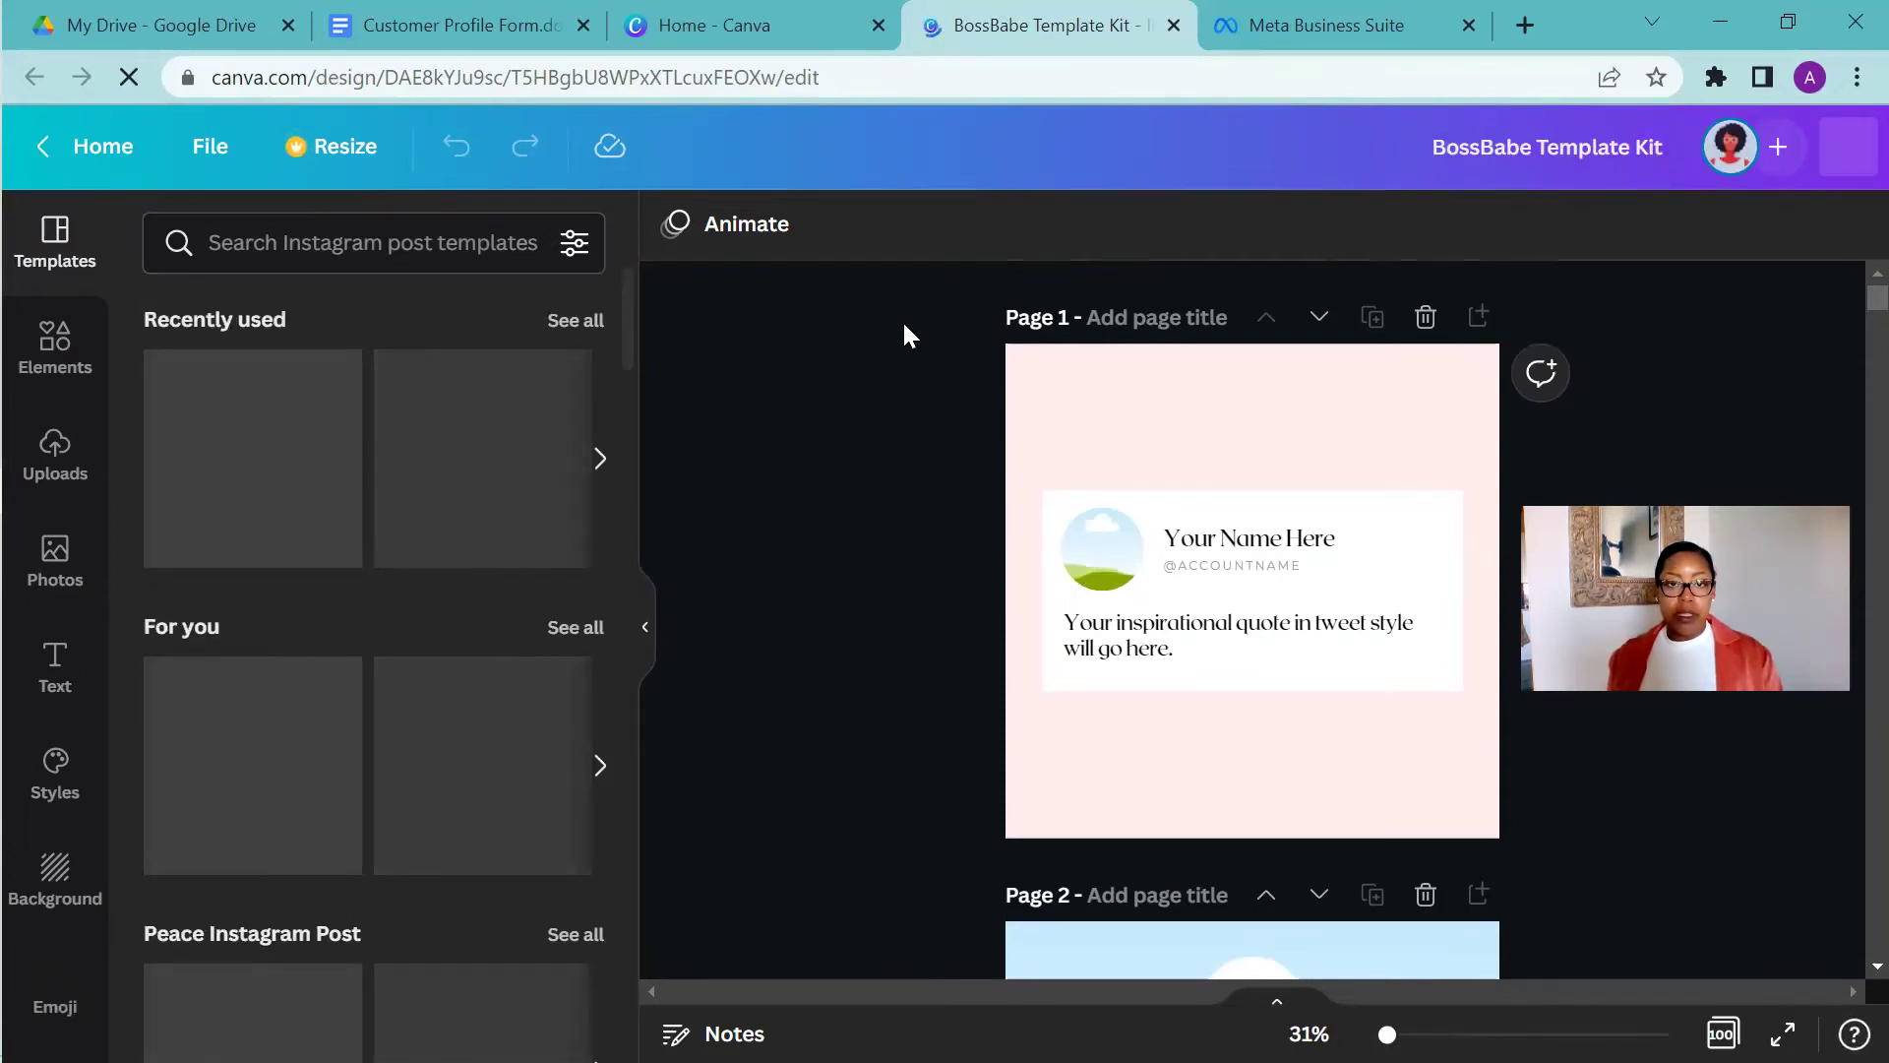
Return to the home page, open the T/F This or That Instagram post from the recent designs and show its brand styles
{"action": "left_click", "coordinate": [771, 24]}
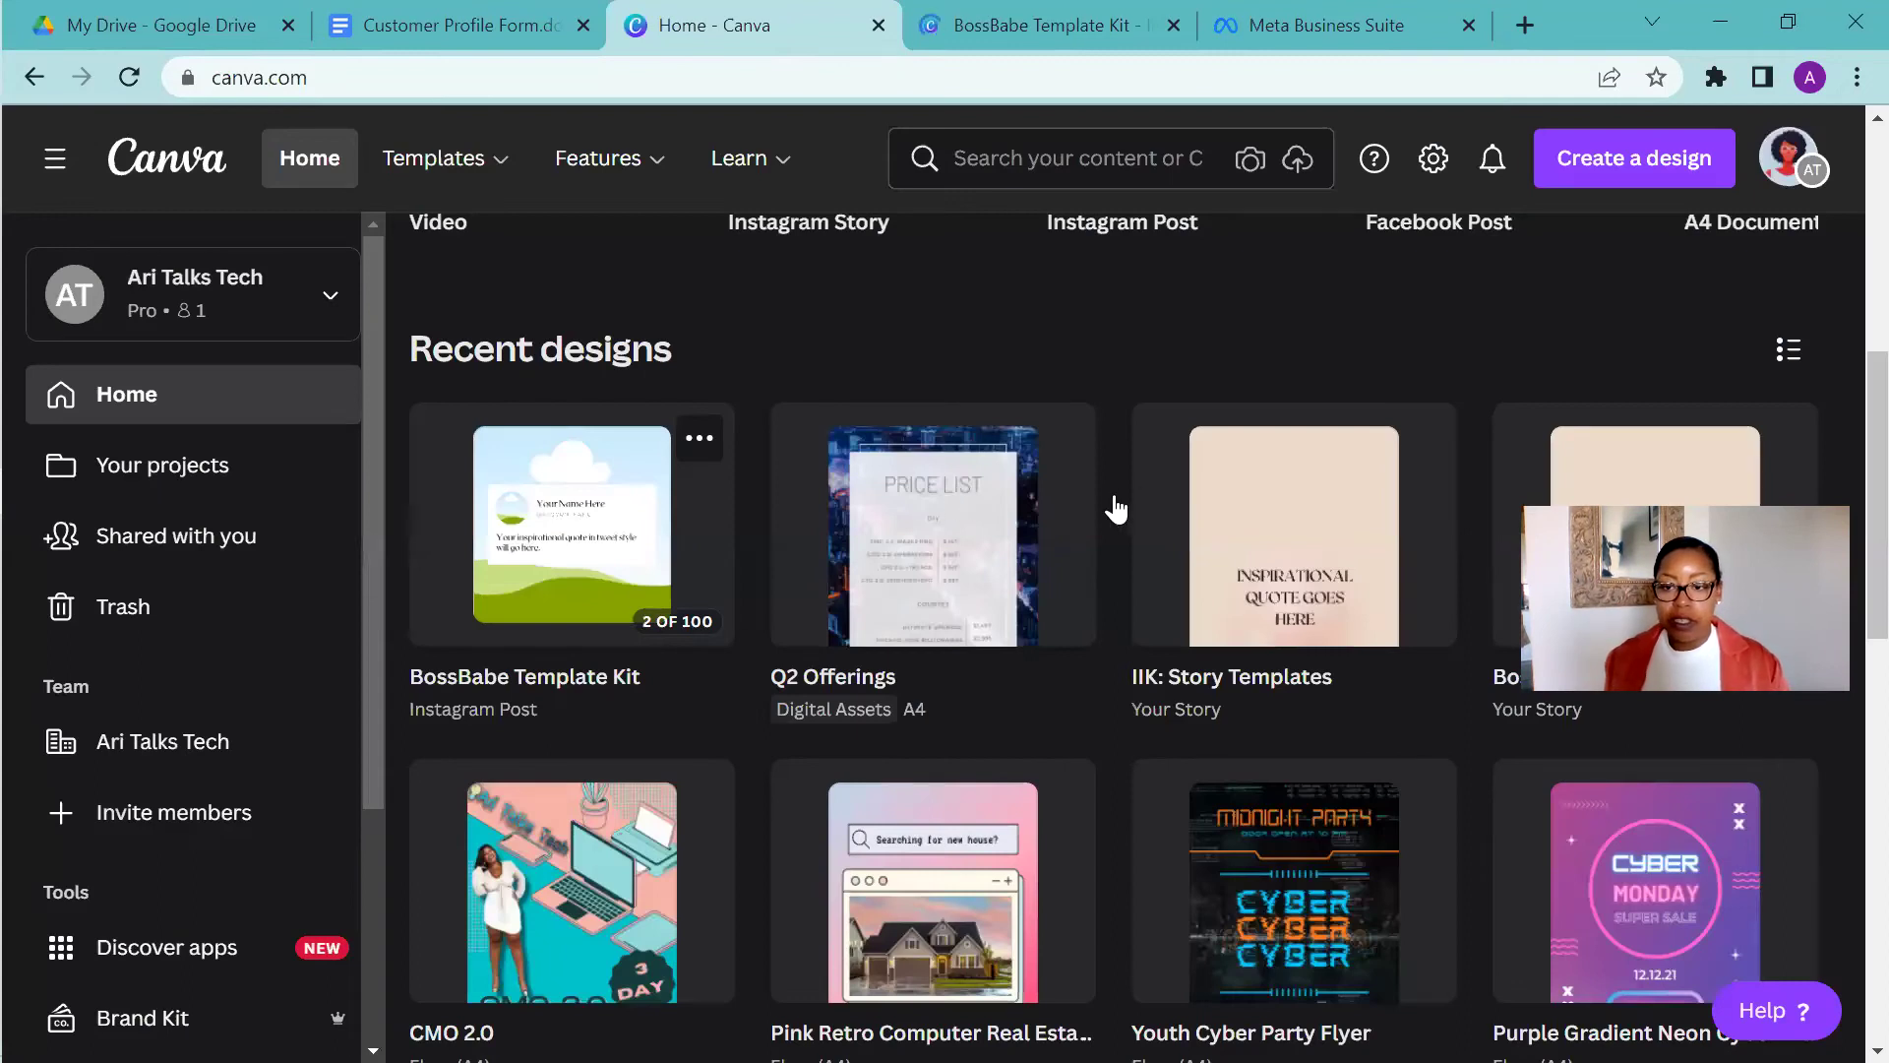
{"action": "scroll", "coordinate": [1109, 505], "scroll_direction": "up", "scroll_amount": 3}
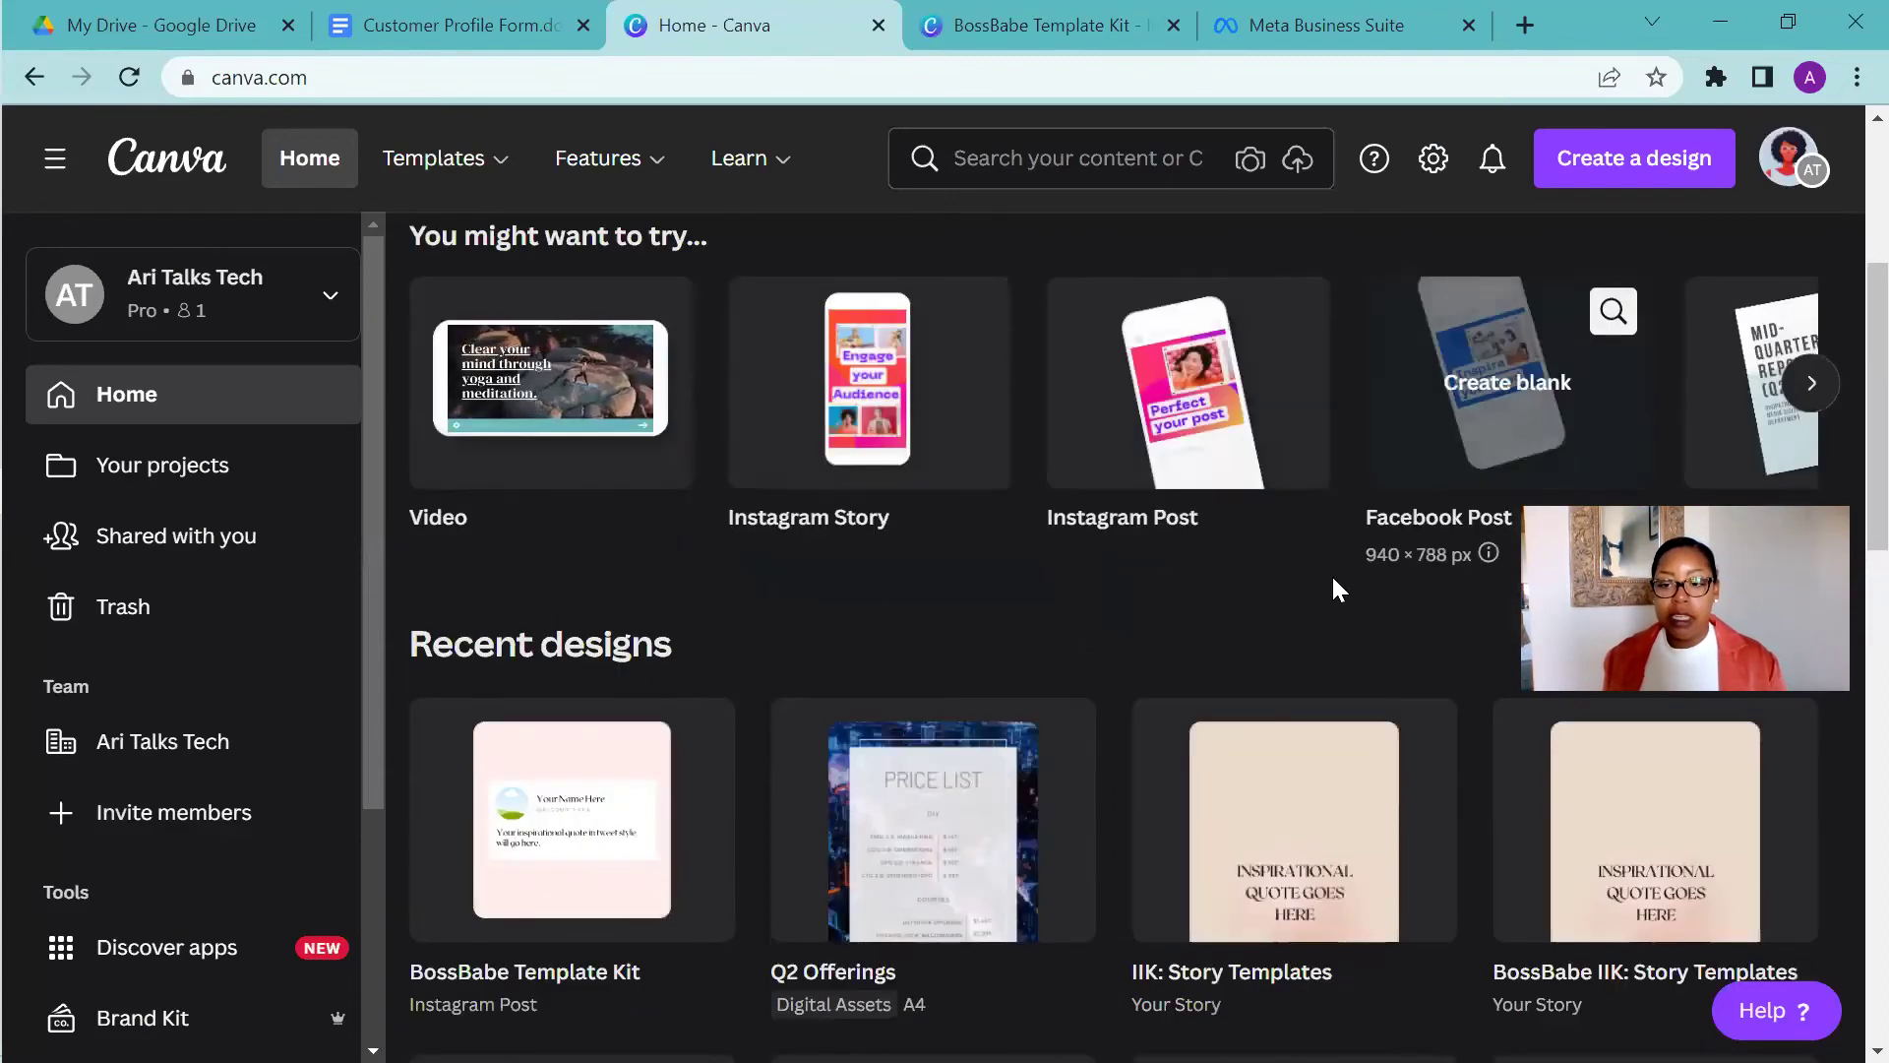
{"action": "scroll", "coordinate": [1328, 600], "scroll_direction": "down", "scroll_amount": 7}
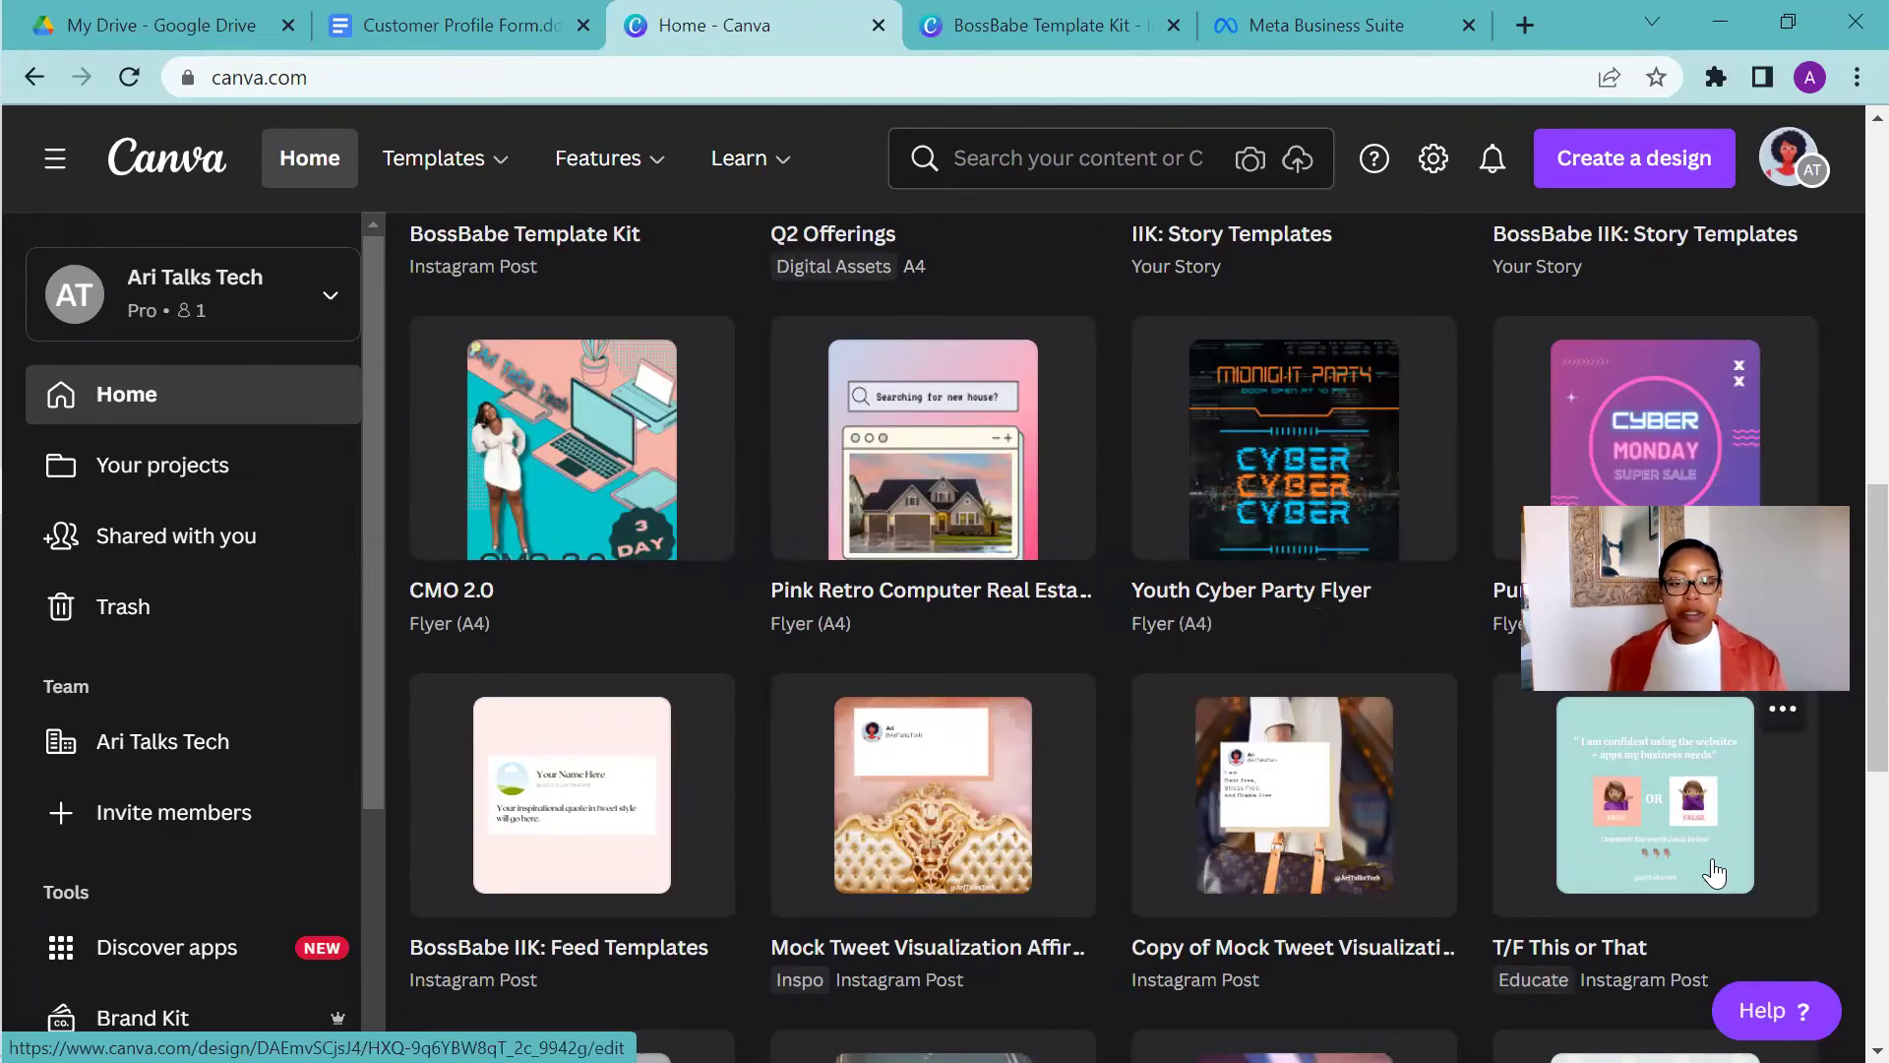
{"action": "scroll", "coordinate": [1713, 872], "scroll_direction": "down", "scroll_amount": 3}
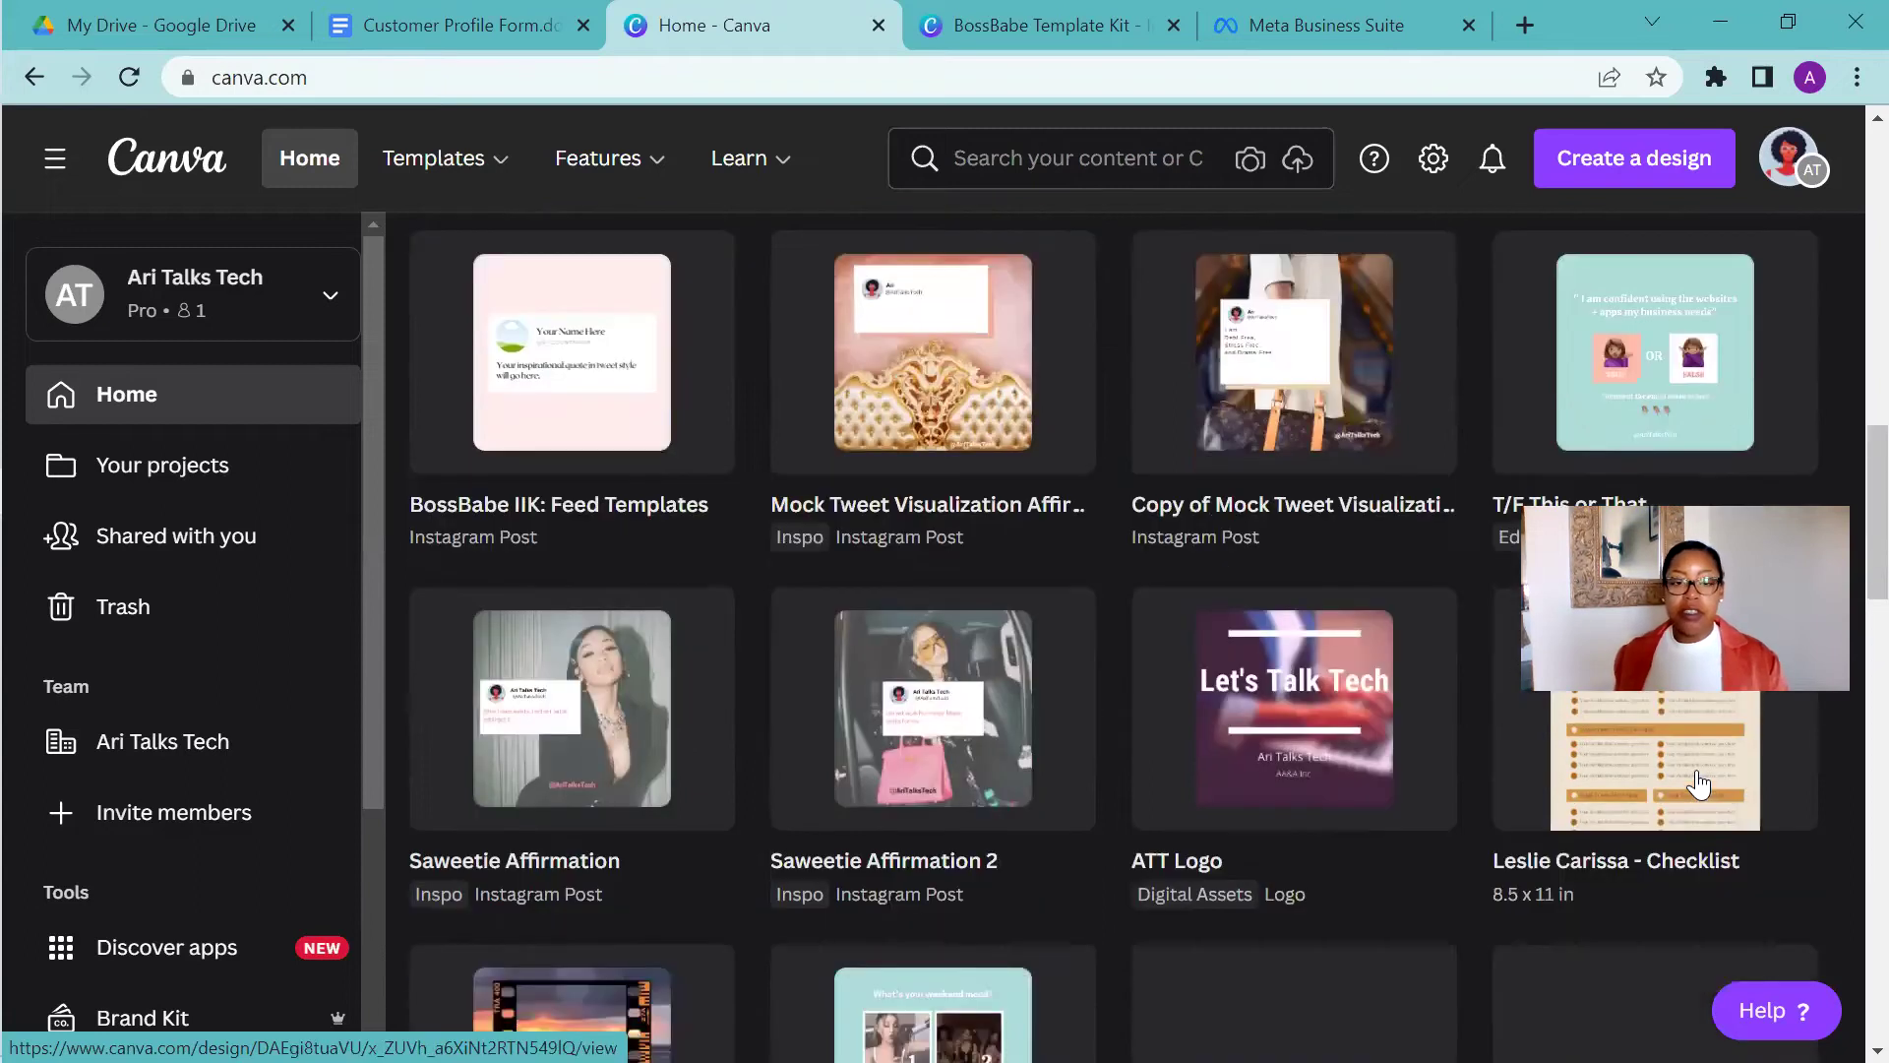
{"action": "left_click", "coordinate": [1699, 784]}
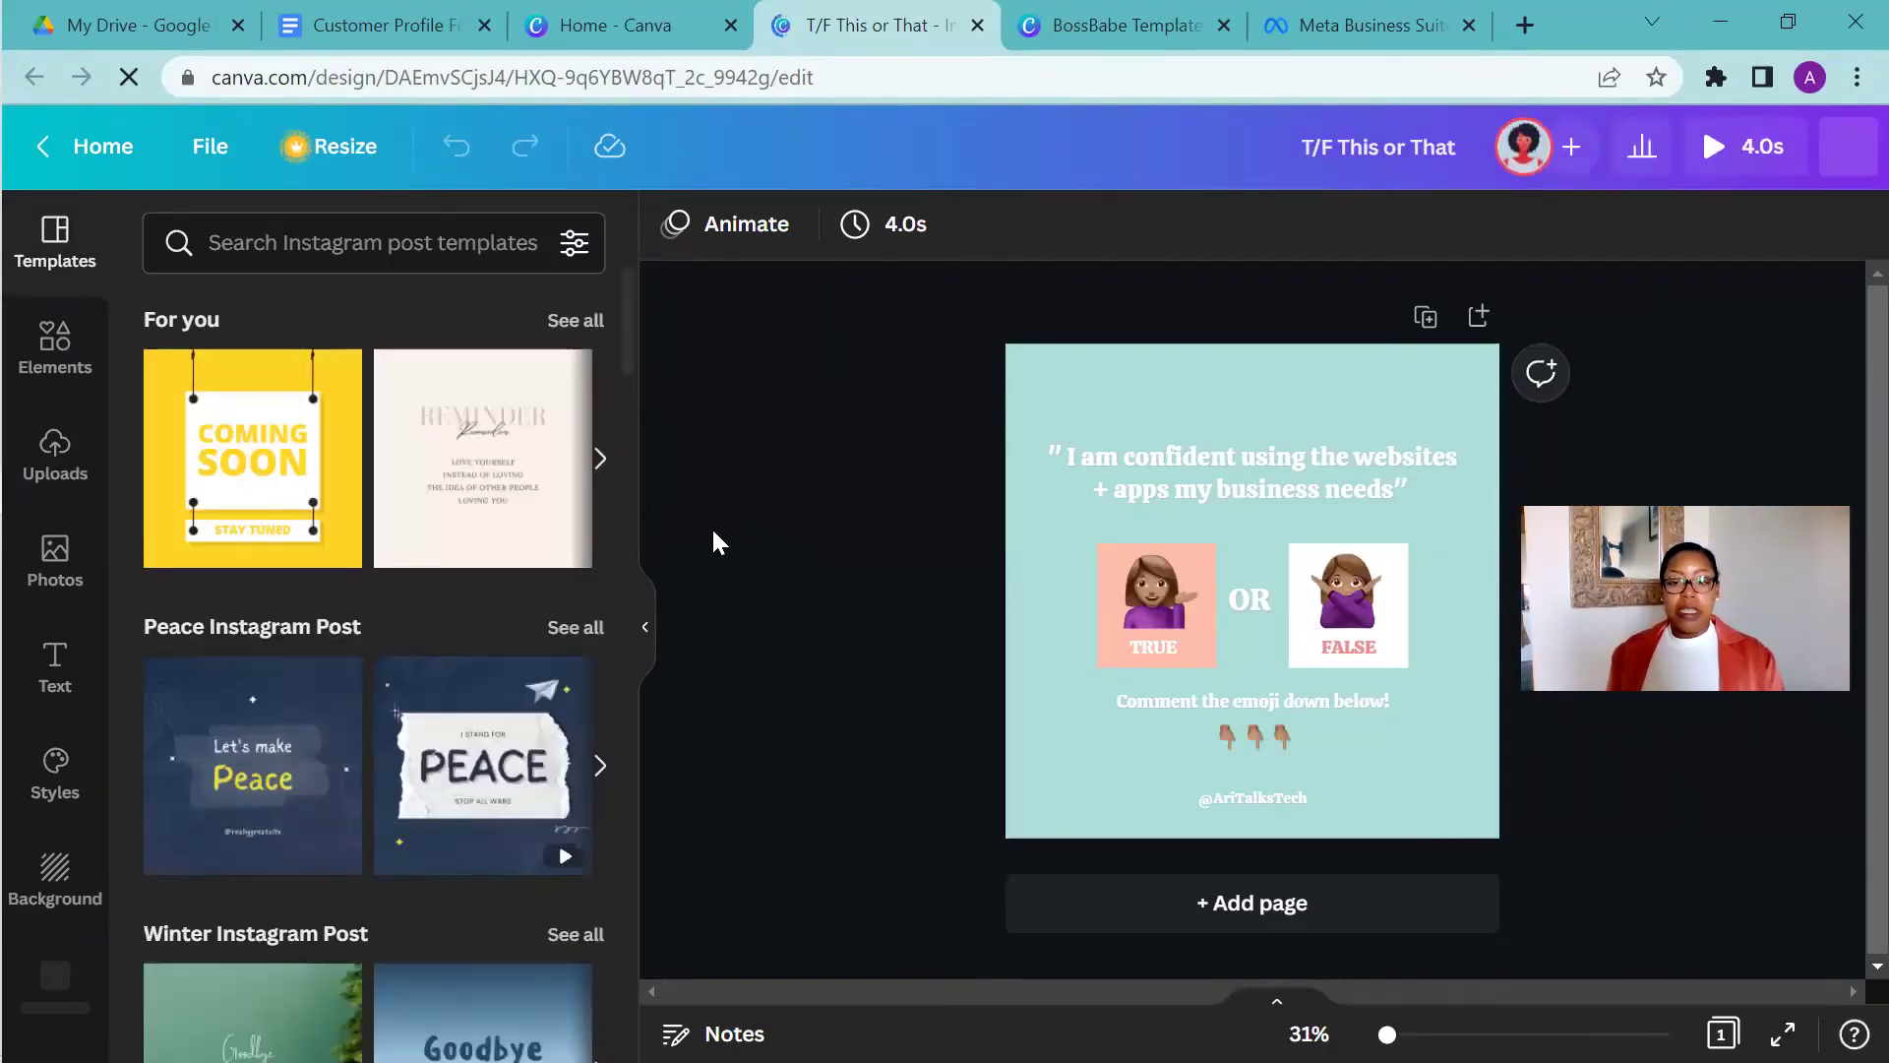
{"action": "left_click", "coordinate": [640, 612]}
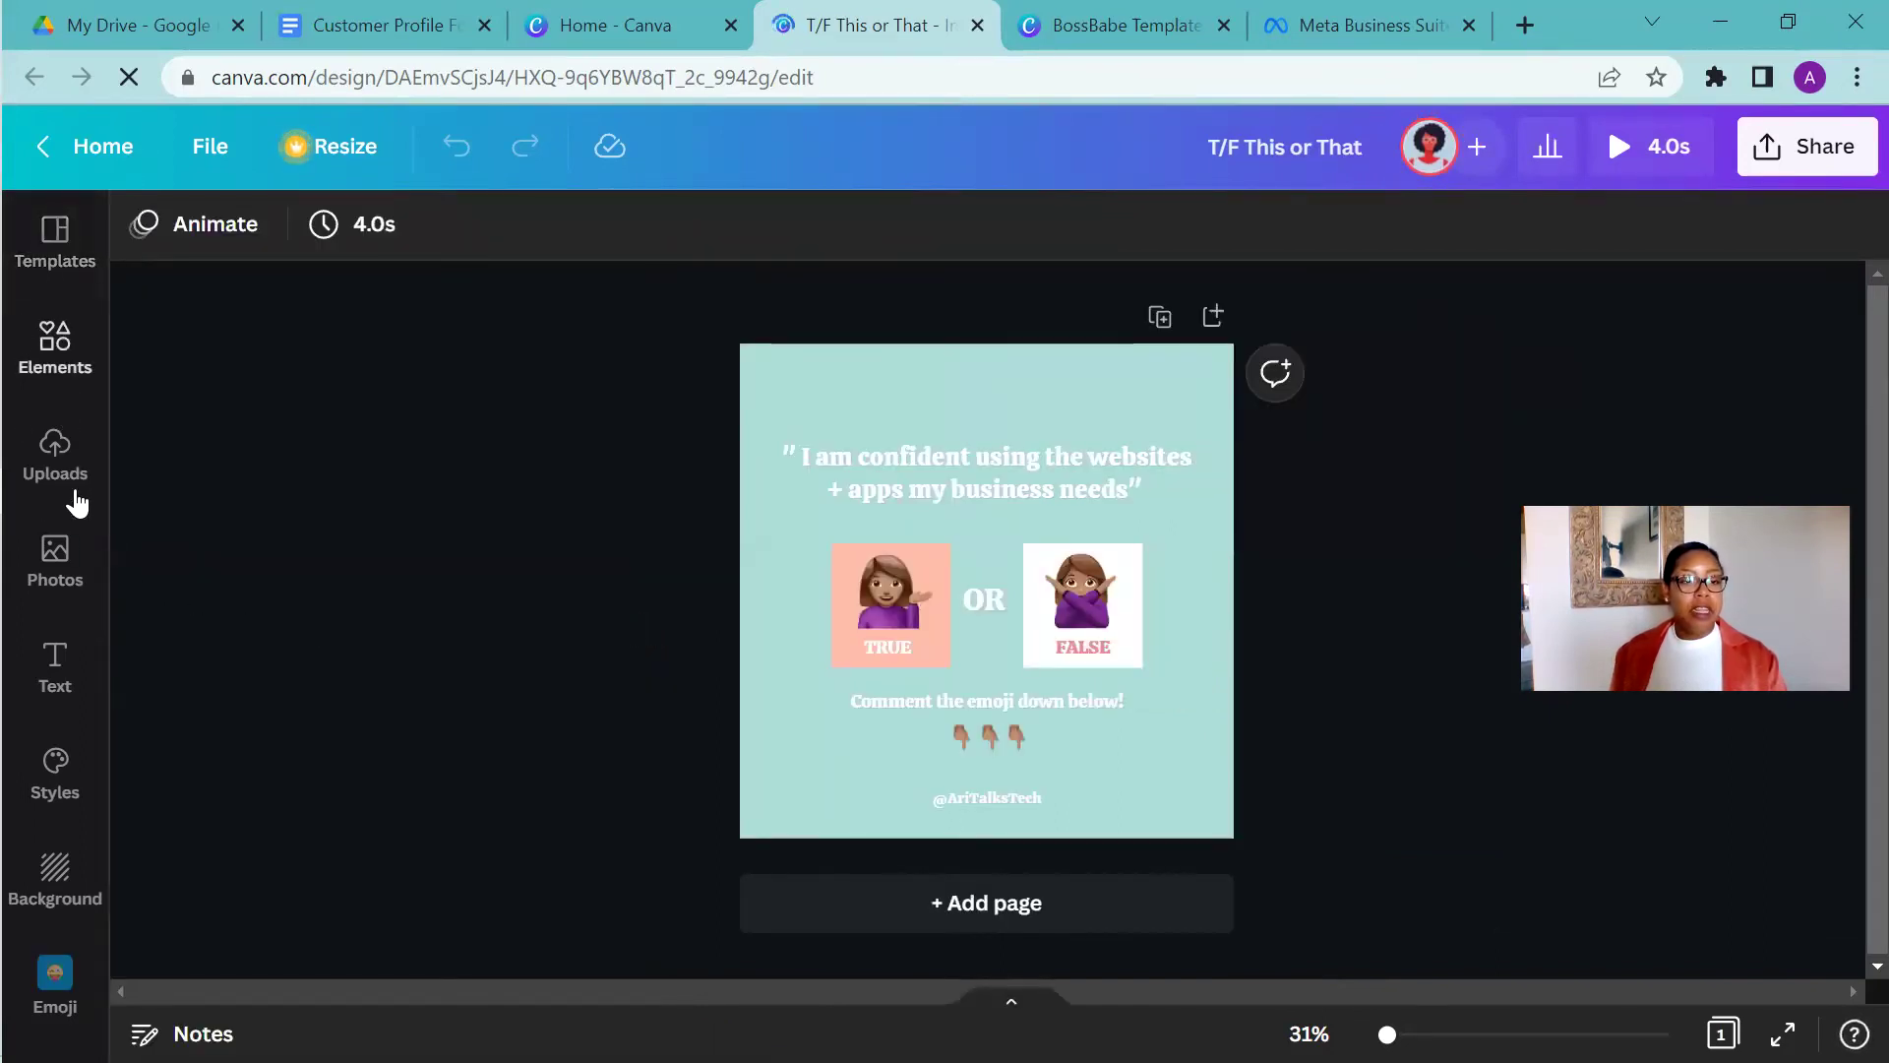
{"action": "left_click", "coordinate": [59, 787]}
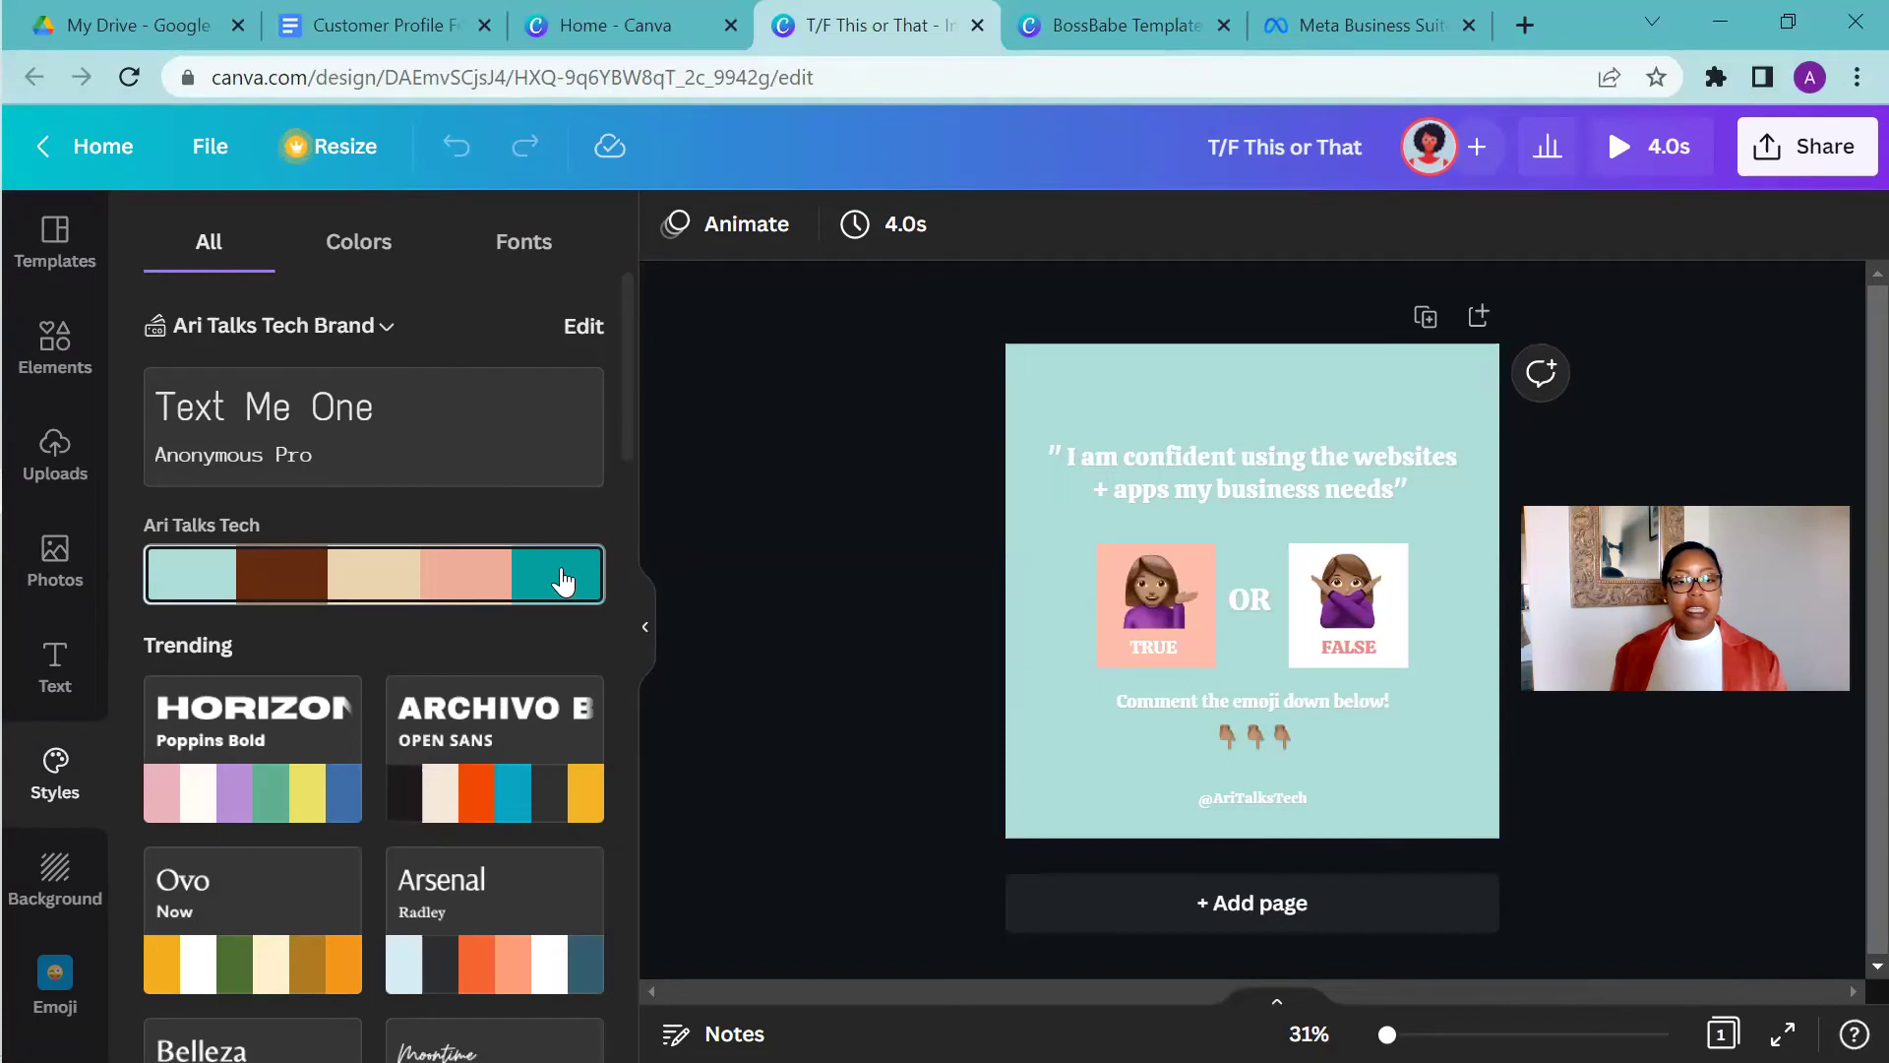
Apply the Ari Talks Tech palette to the post and shuffle its colors through several combinations
{"action": "left_click", "coordinate": [342, 595]}
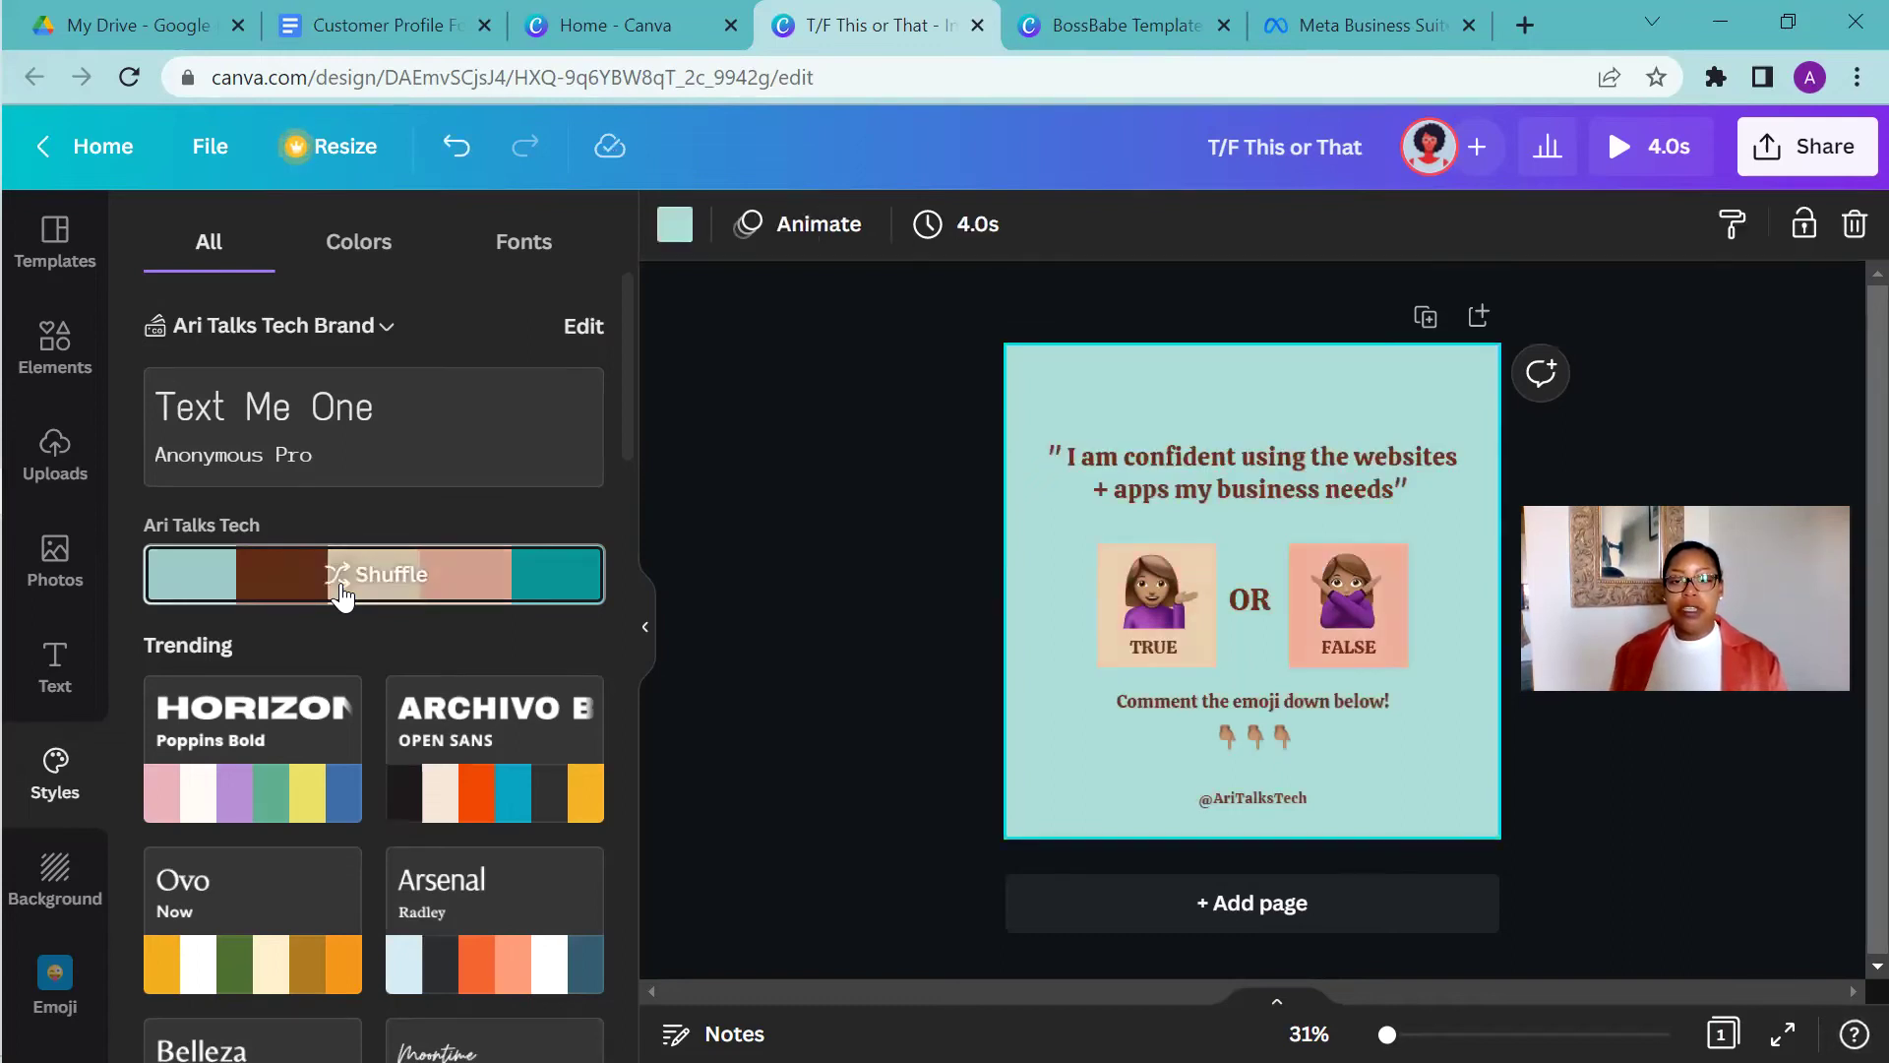
{"action": "left_click", "coordinate": [343, 596]}
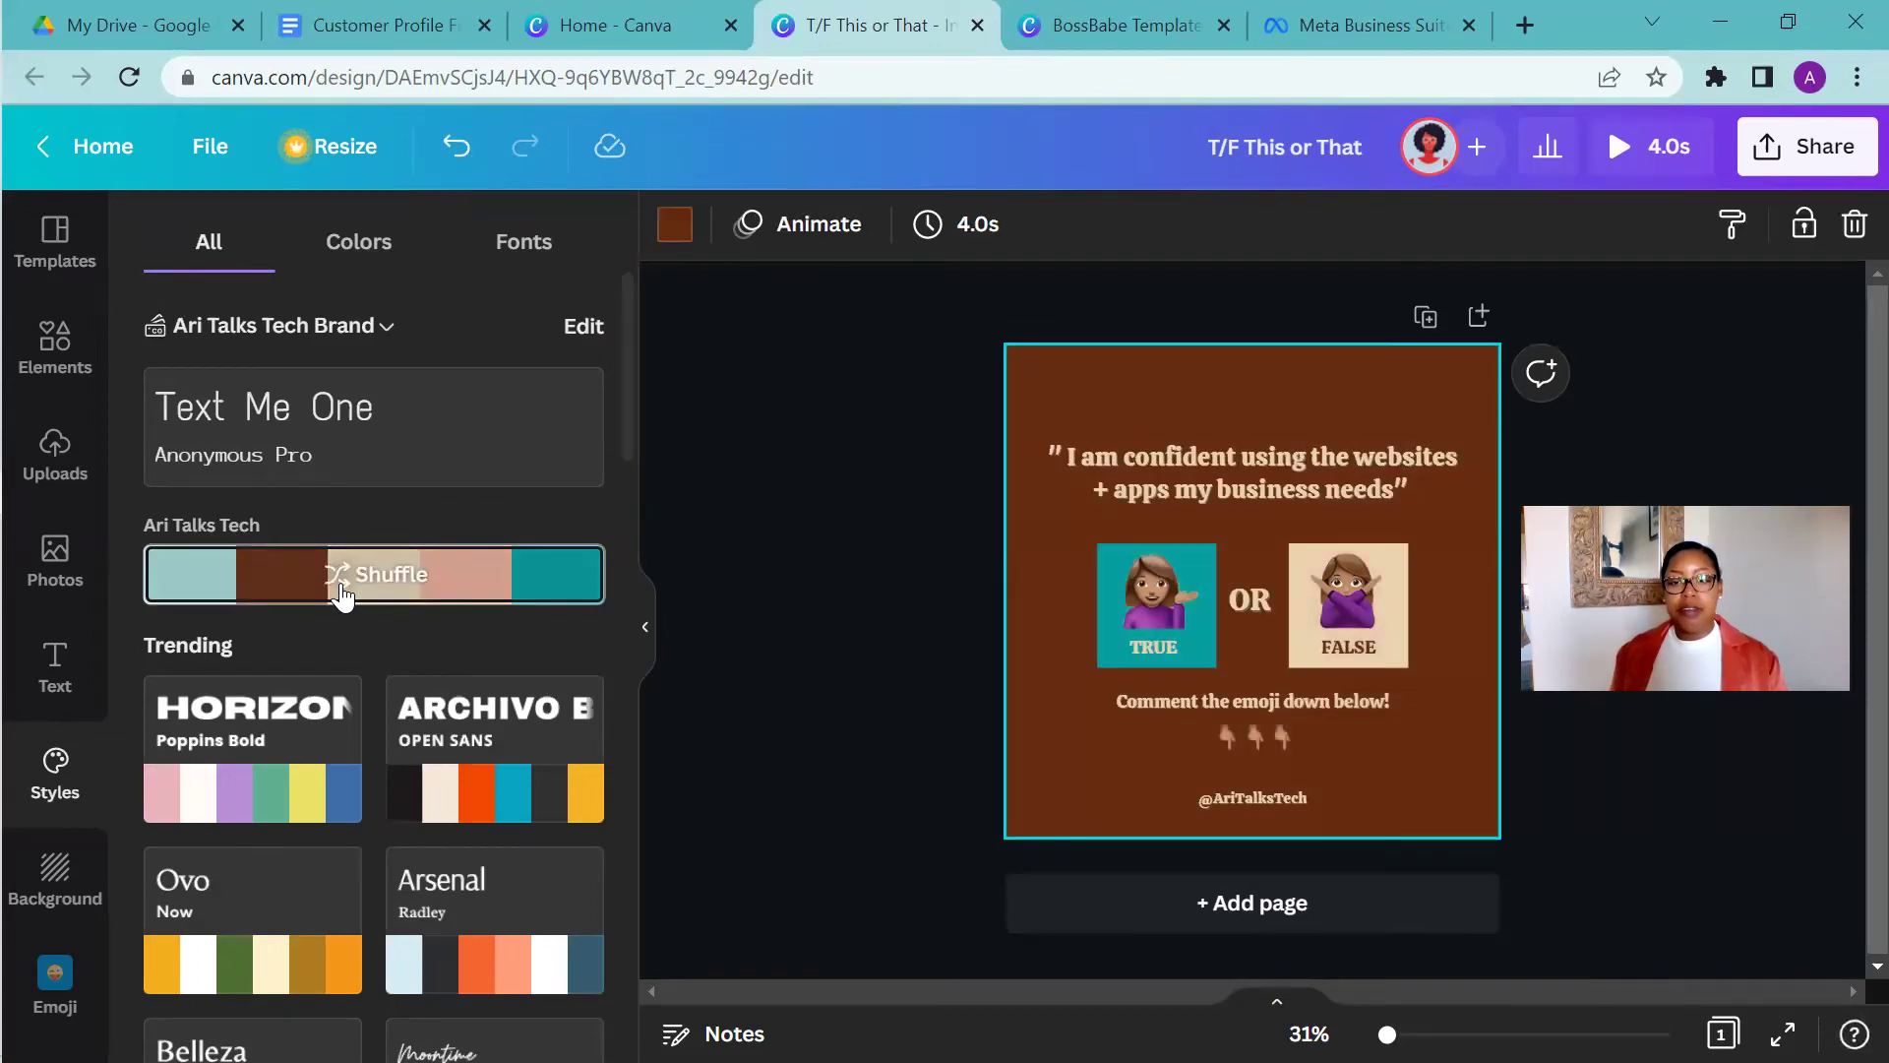
{"action": "left_click", "coordinate": [343, 595]}
{"action": "left_click", "coordinate": [342, 595]}
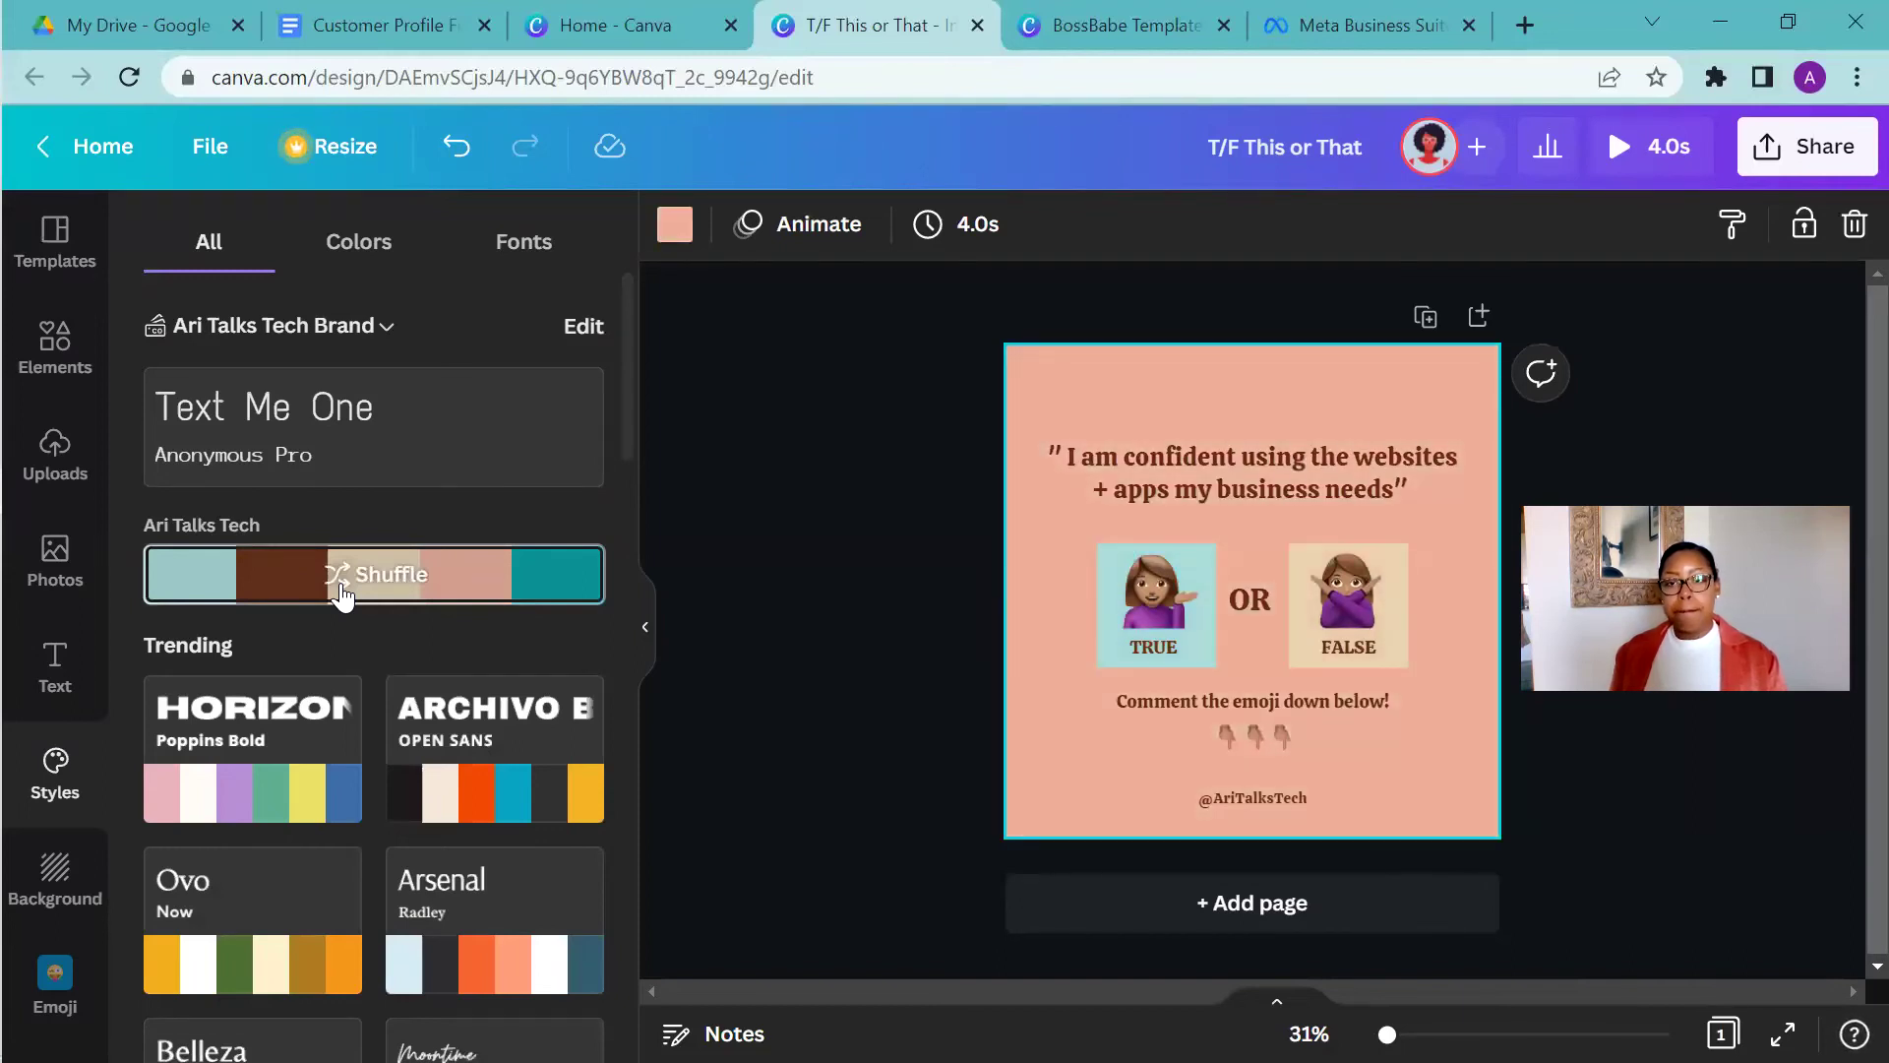
{"action": "left_click", "coordinate": [342, 596]}
{"action": "left_click", "coordinate": [342, 594]}
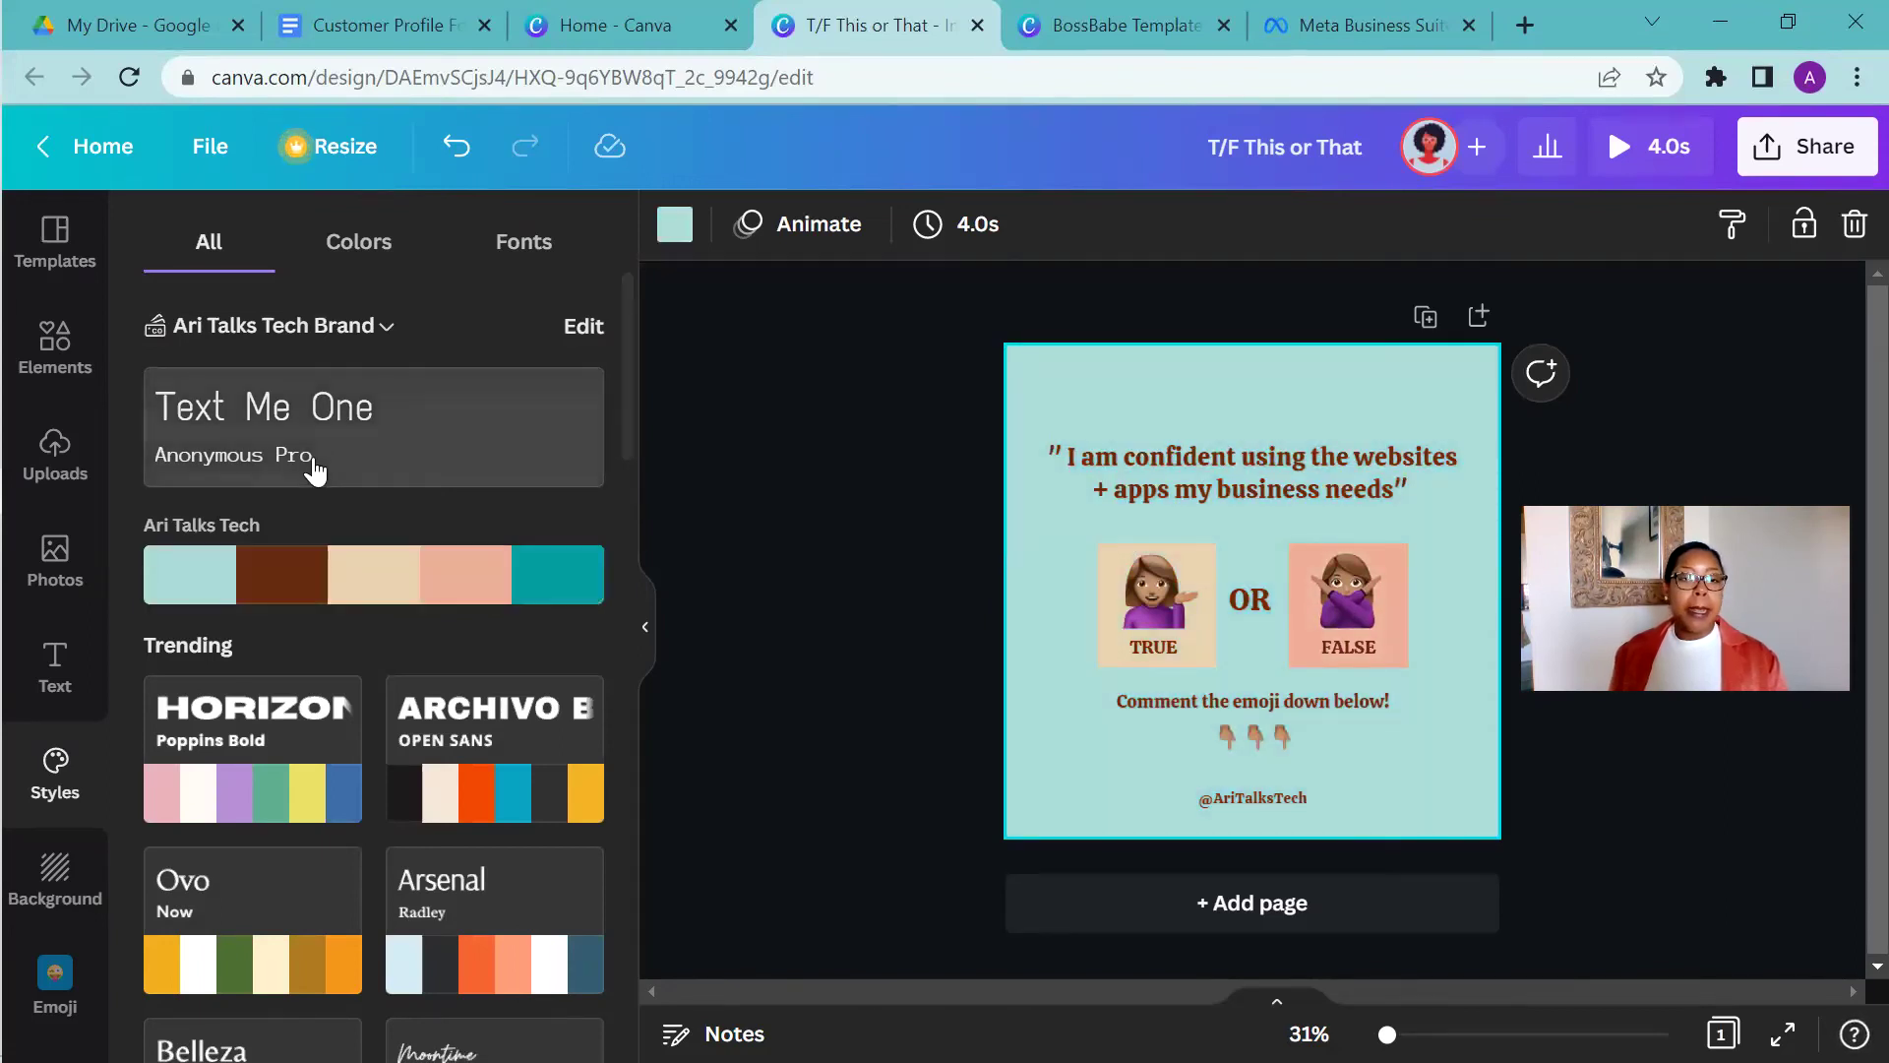
Switch the styles to the Find Your Fit Rocks Brand Kit and shuffle its palette until the post has a purple background with green text
{"action": "left_click", "coordinate": [362, 328]}
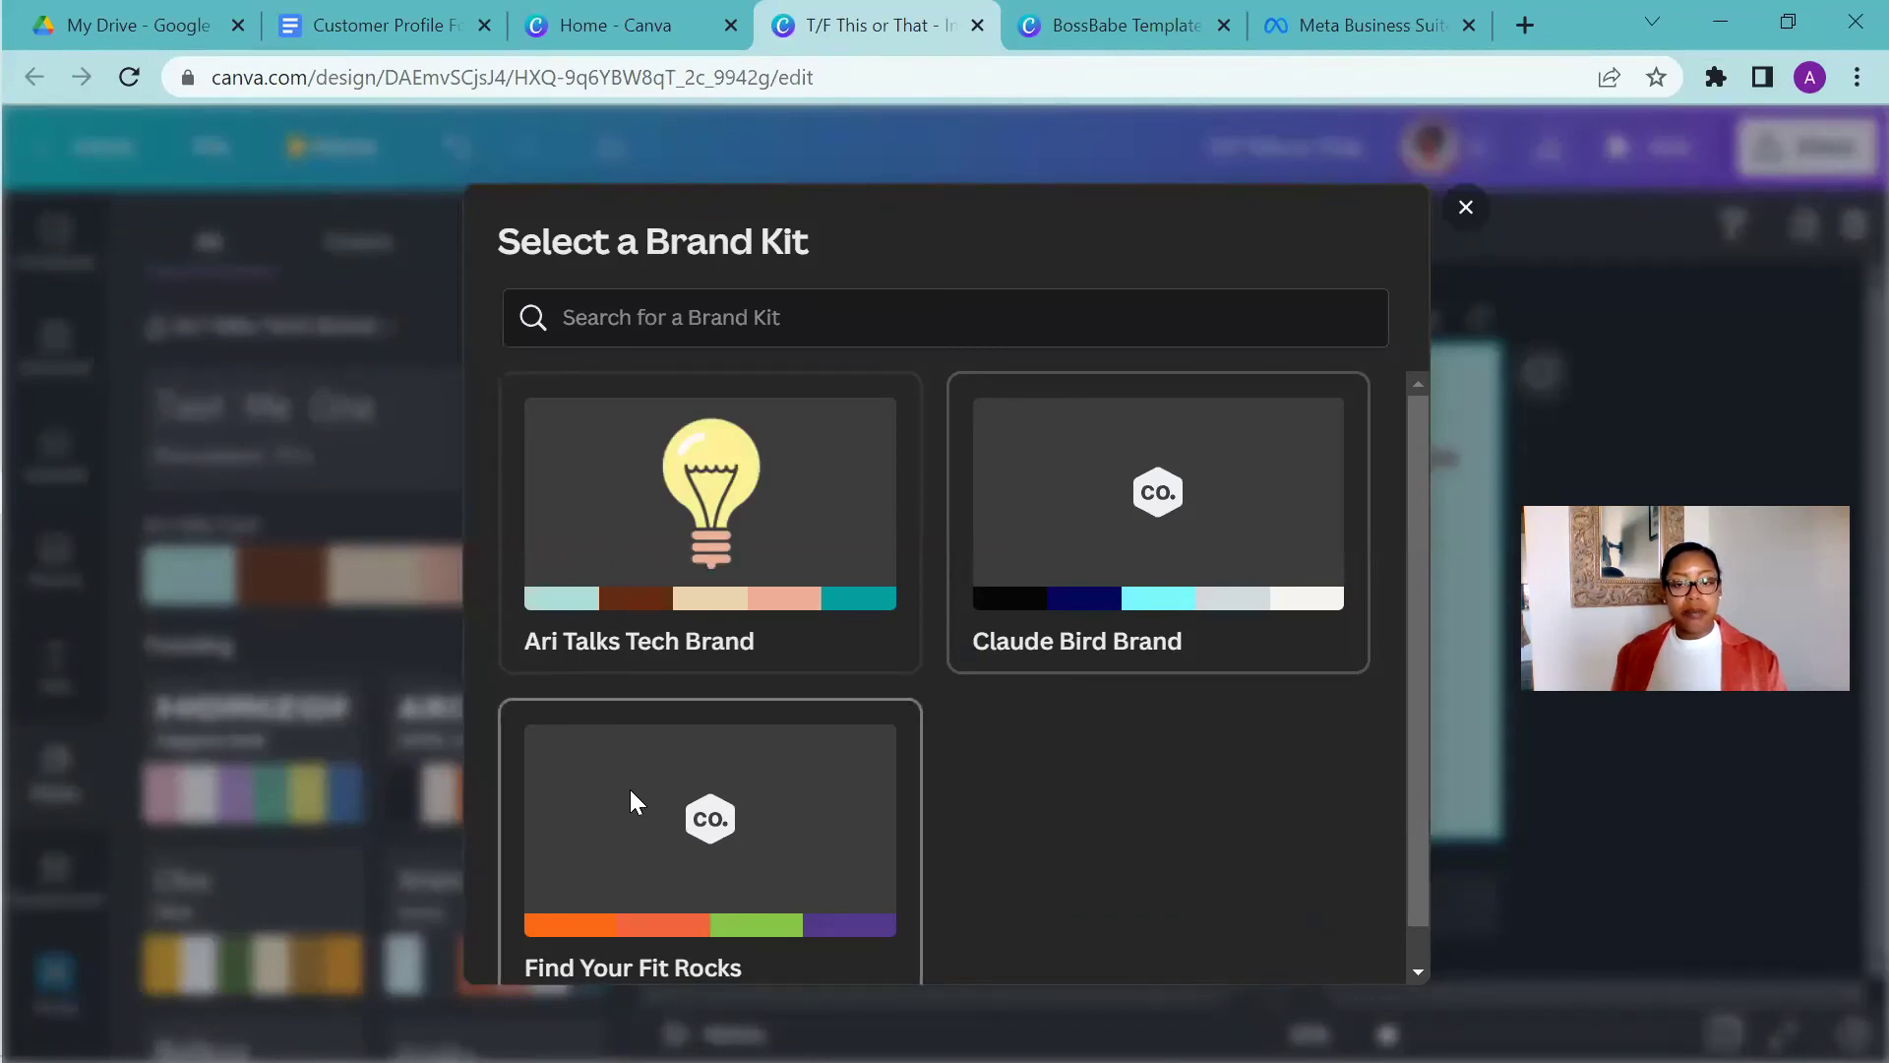
{"action": "left_click", "coordinate": [630, 789]}
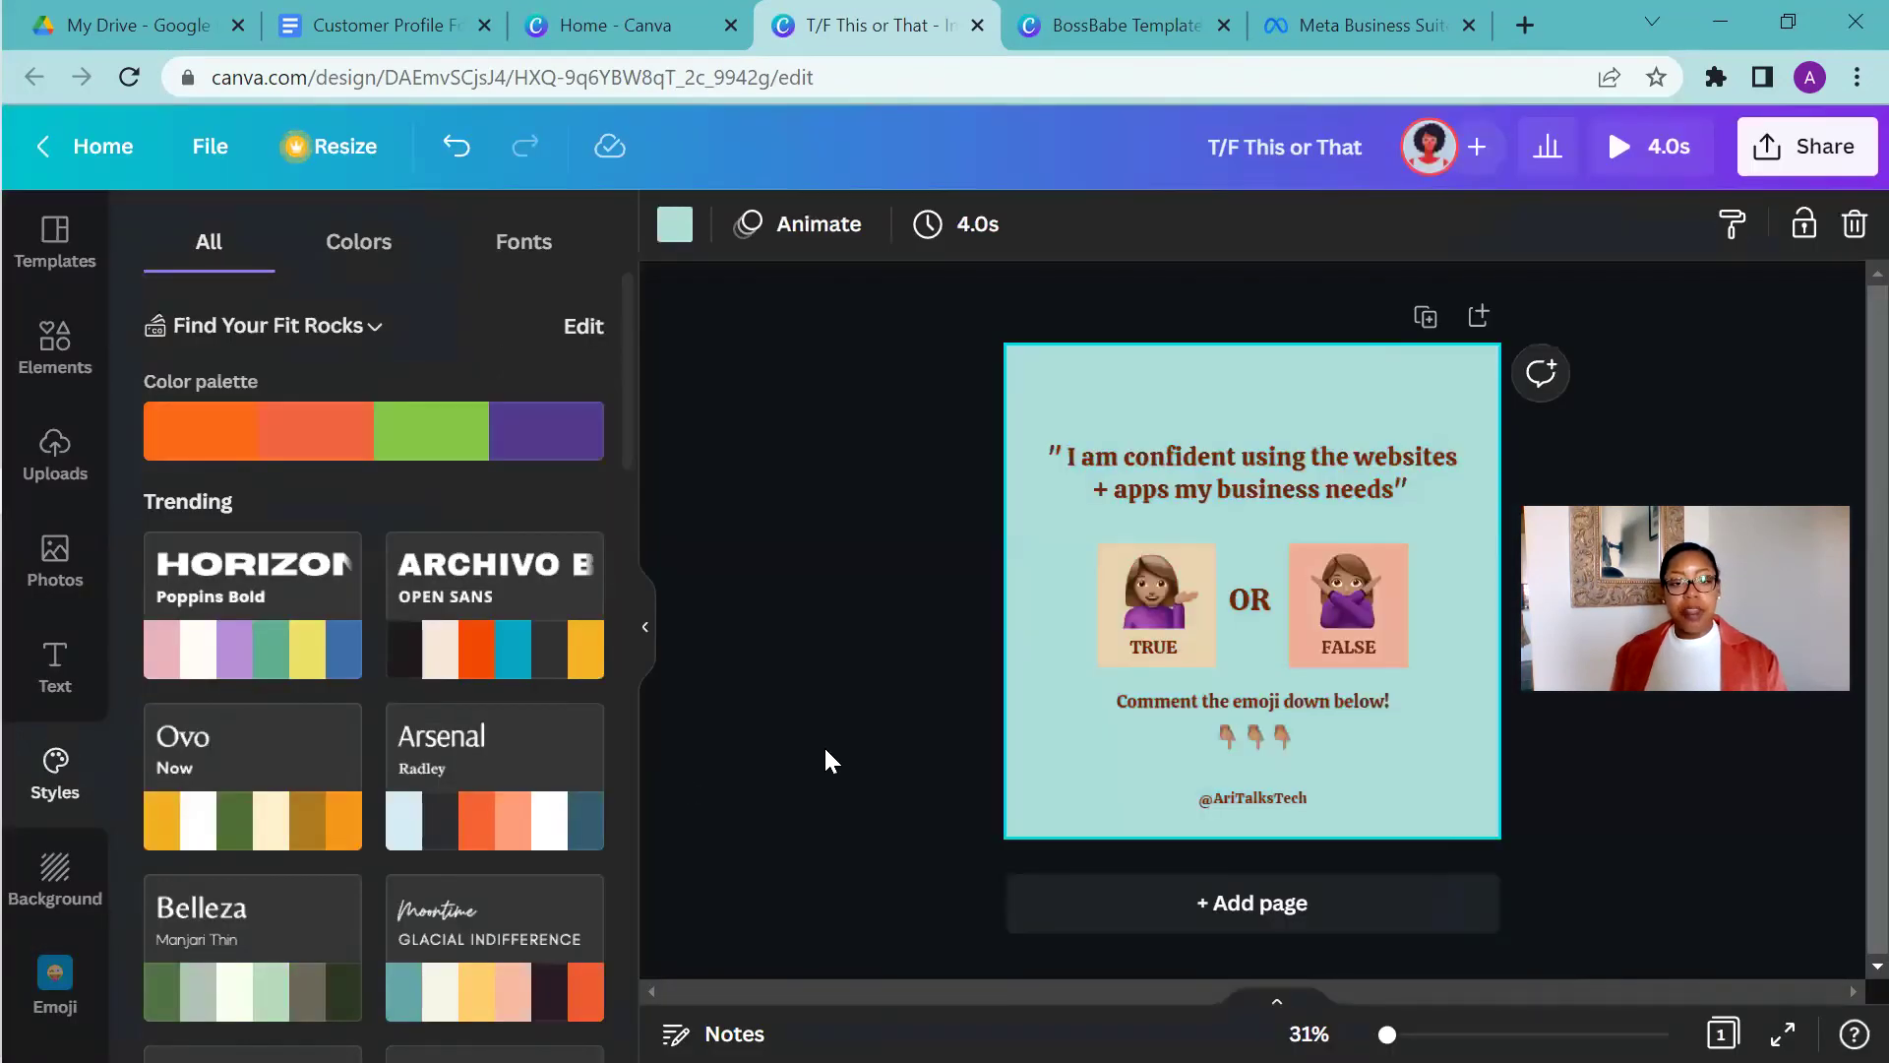
{"action": "left_click", "coordinate": [504, 448]}
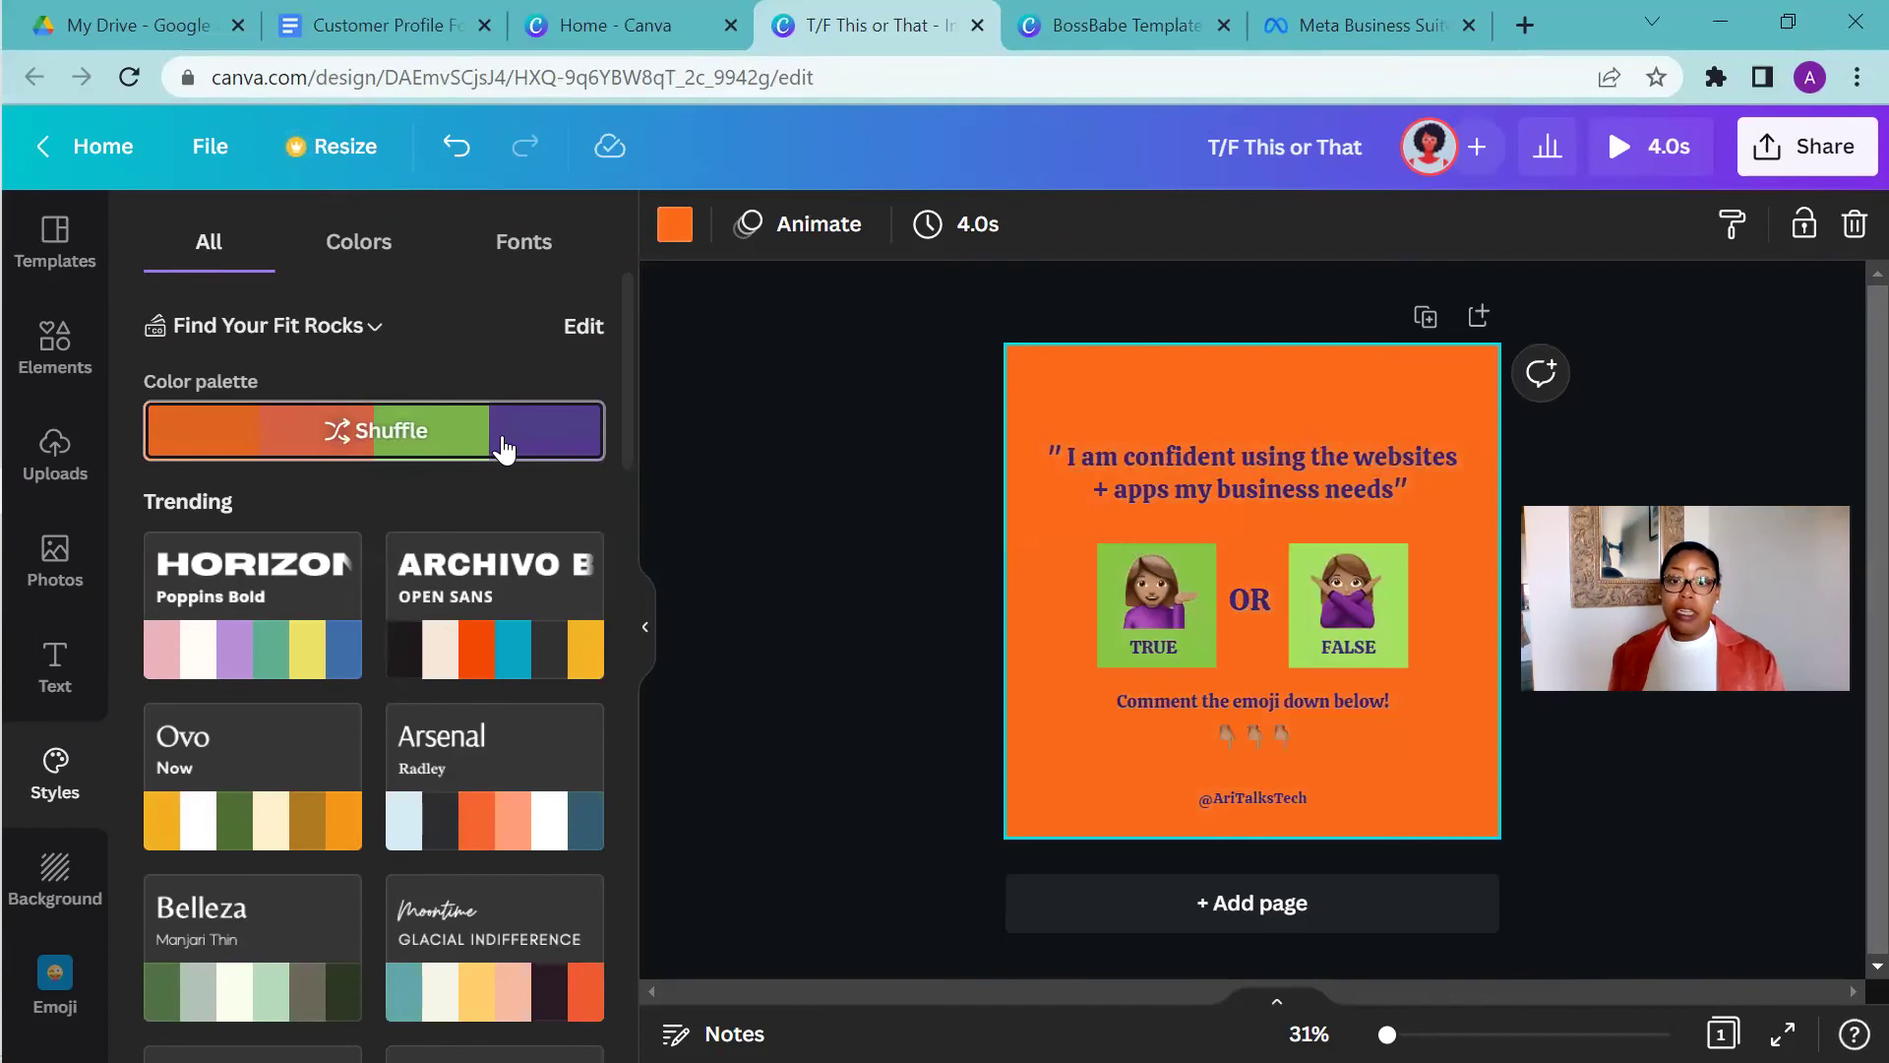
{"action": "left_click", "coordinate": [504, 448]}
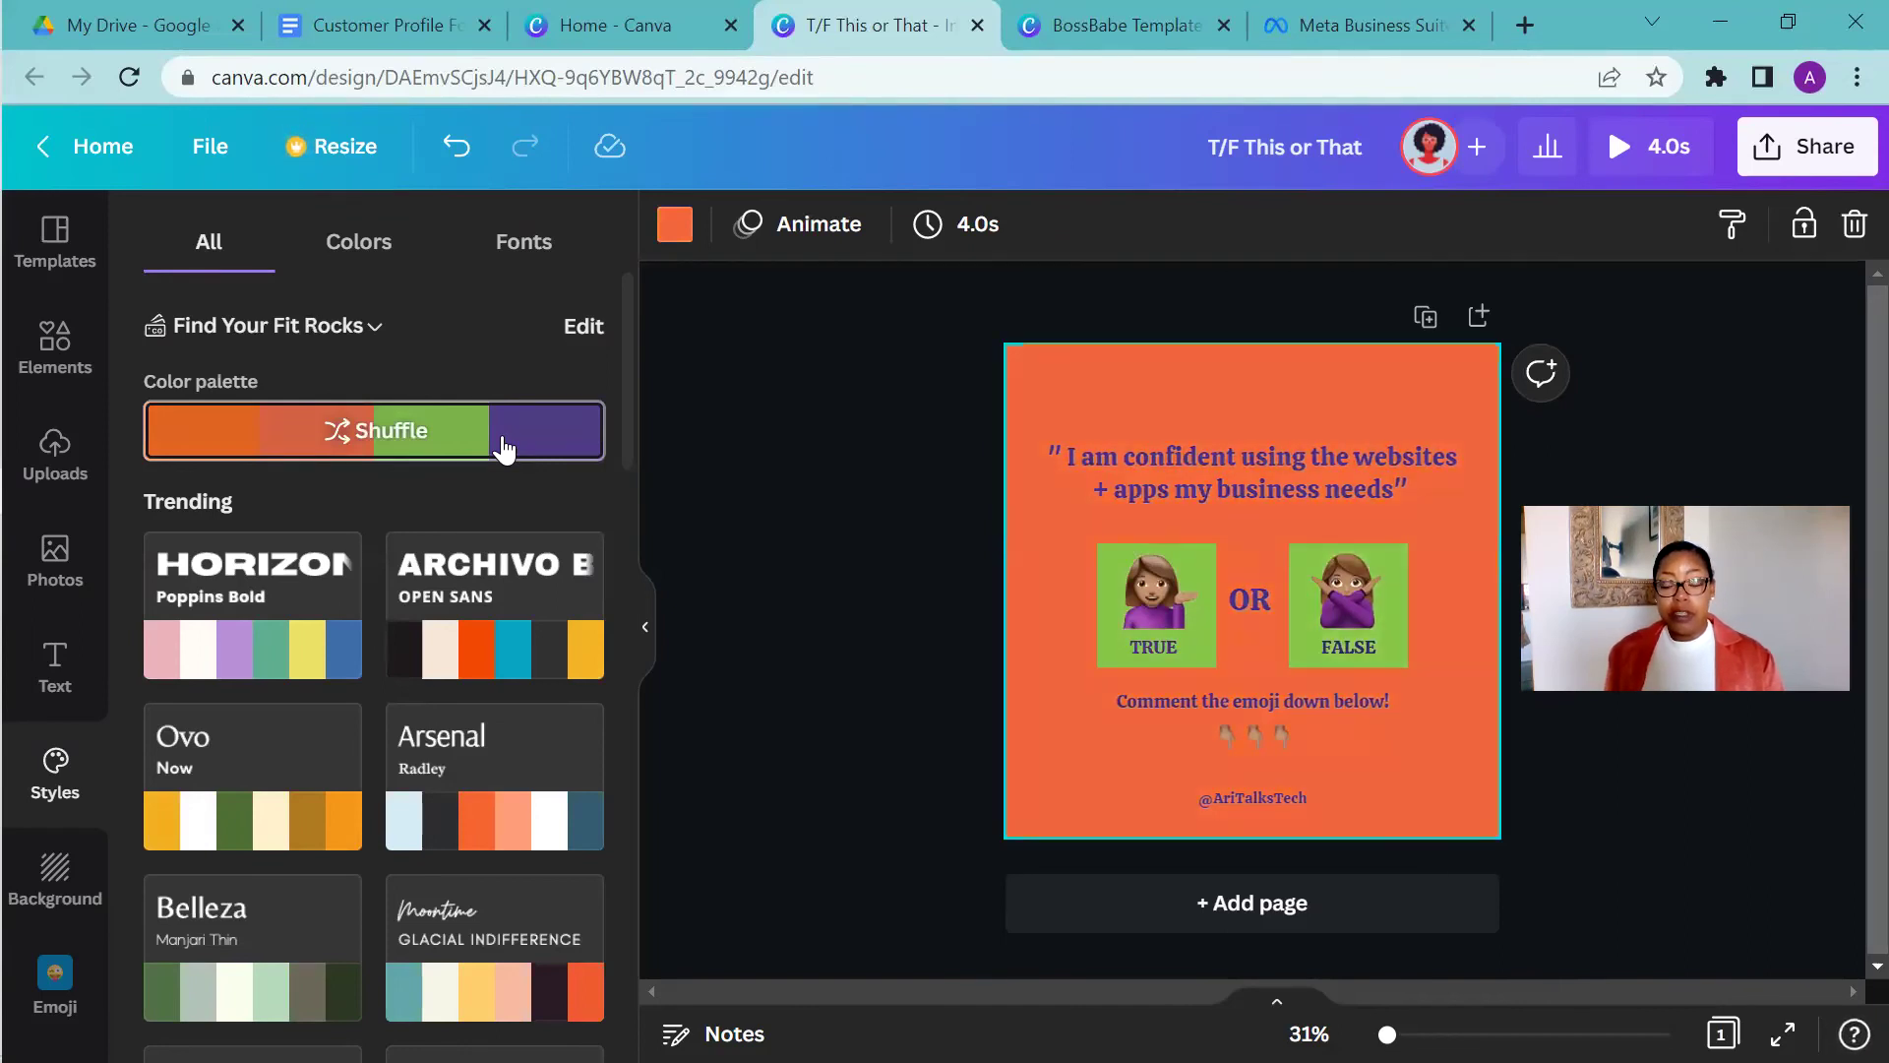
{"action": "left_click", "coordinate": [503, 449]}
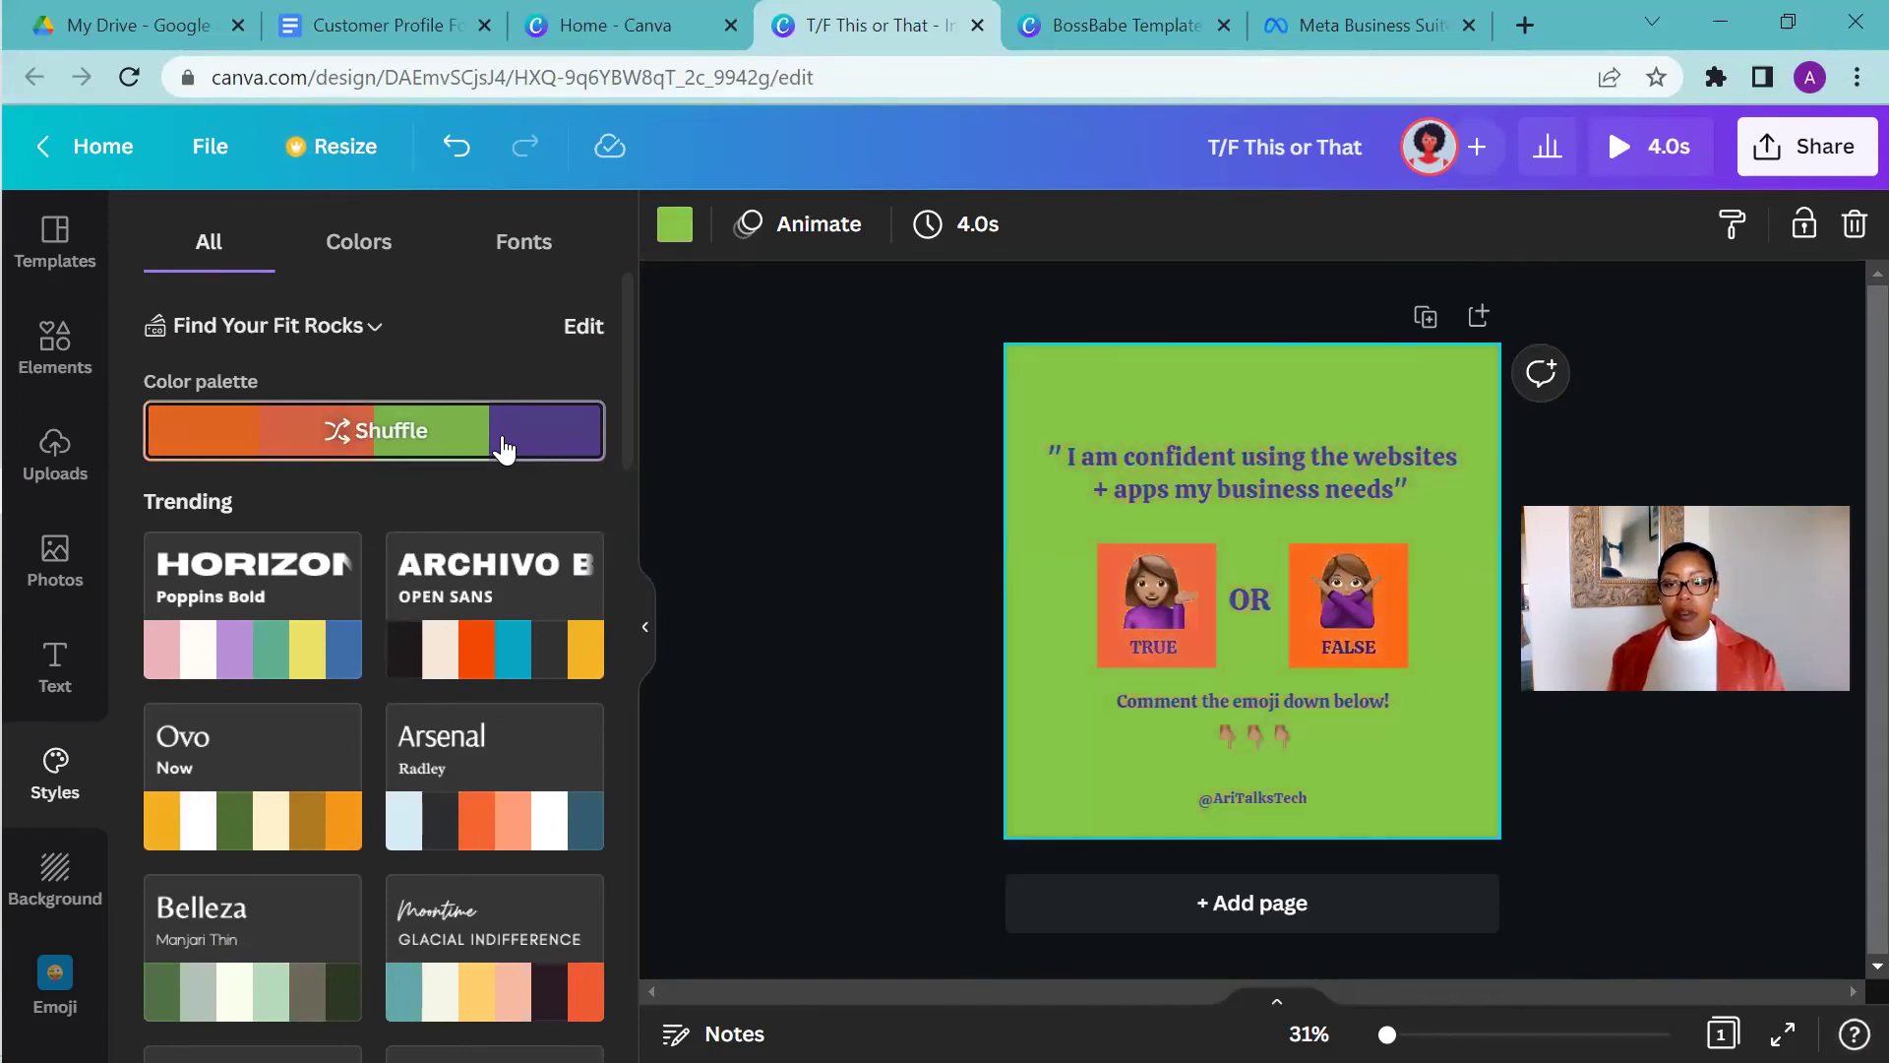
{"action": "left_click", "coordinate": [504, 449]}
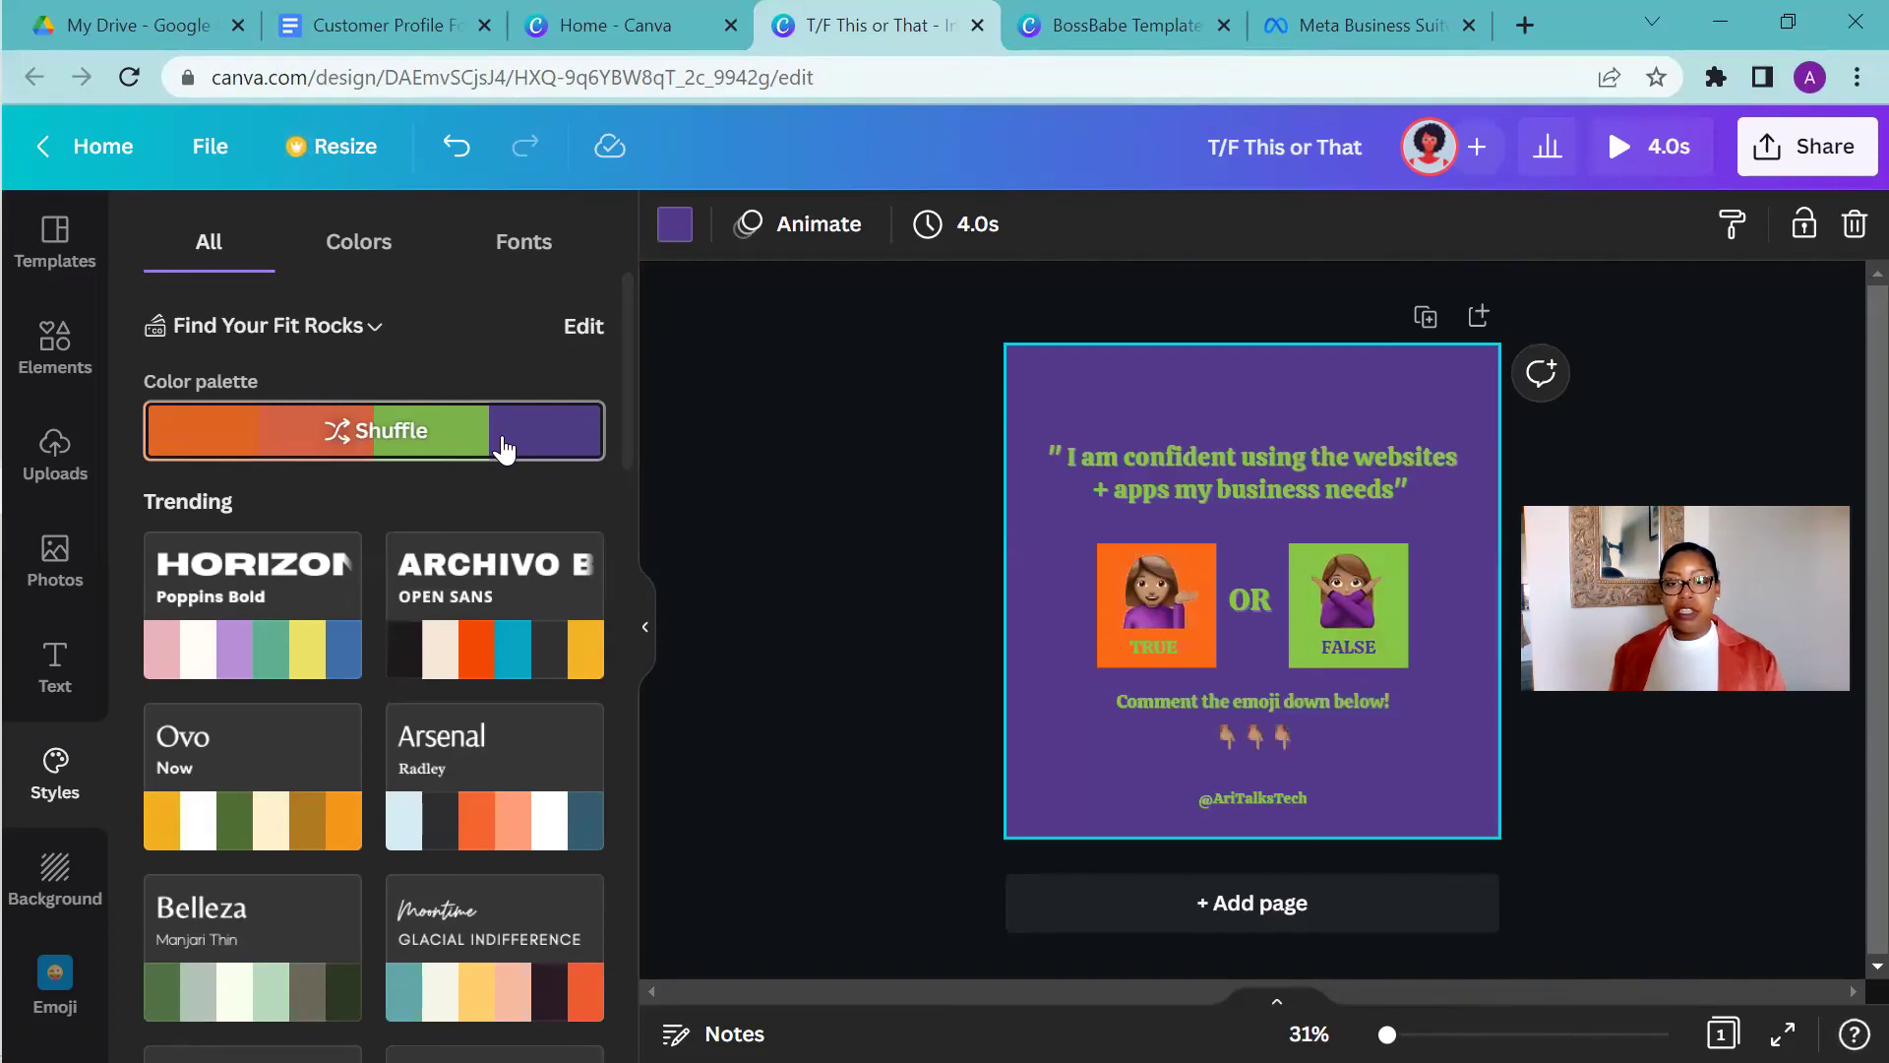